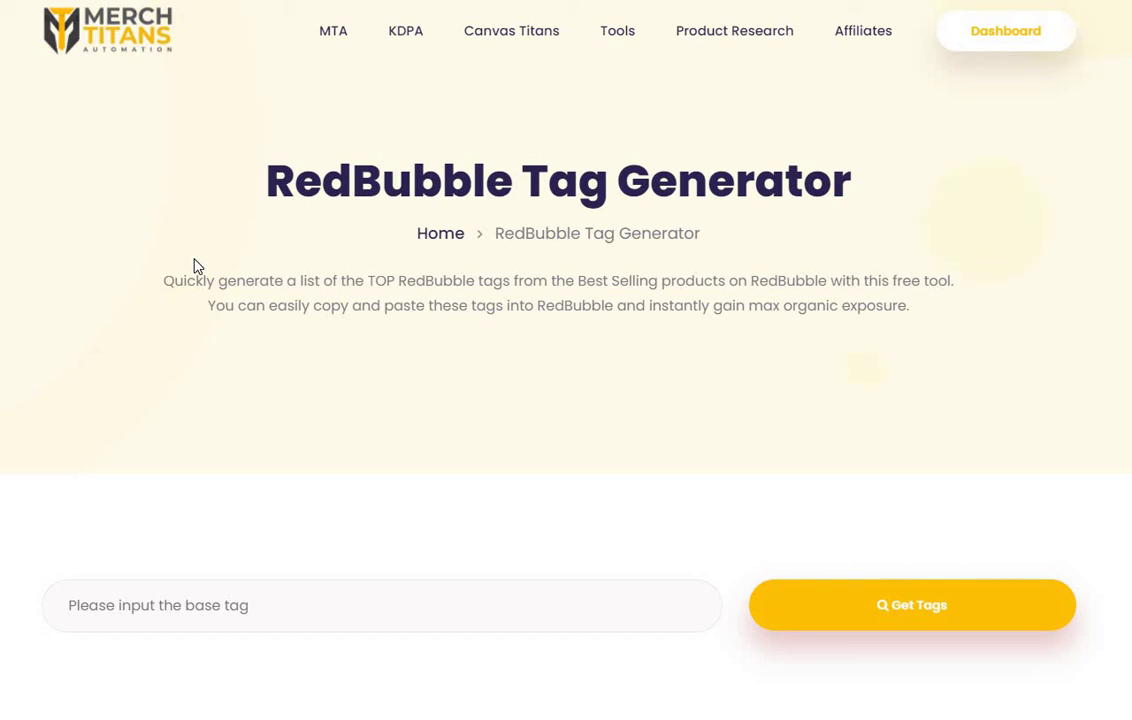
- Generate a list of RedBubble tags from the base tag "Stonks"
scroll(202, 258, down, 3)
scroll(205, 237, up, 1)
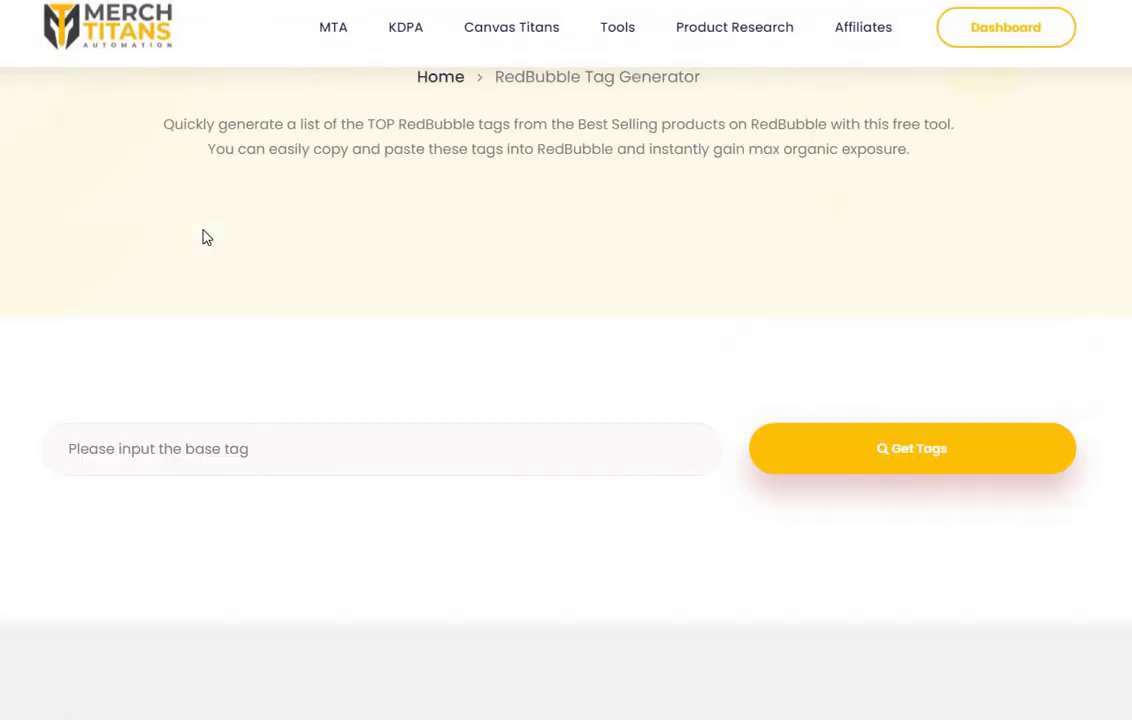
scroll(207, 237, up, 1)
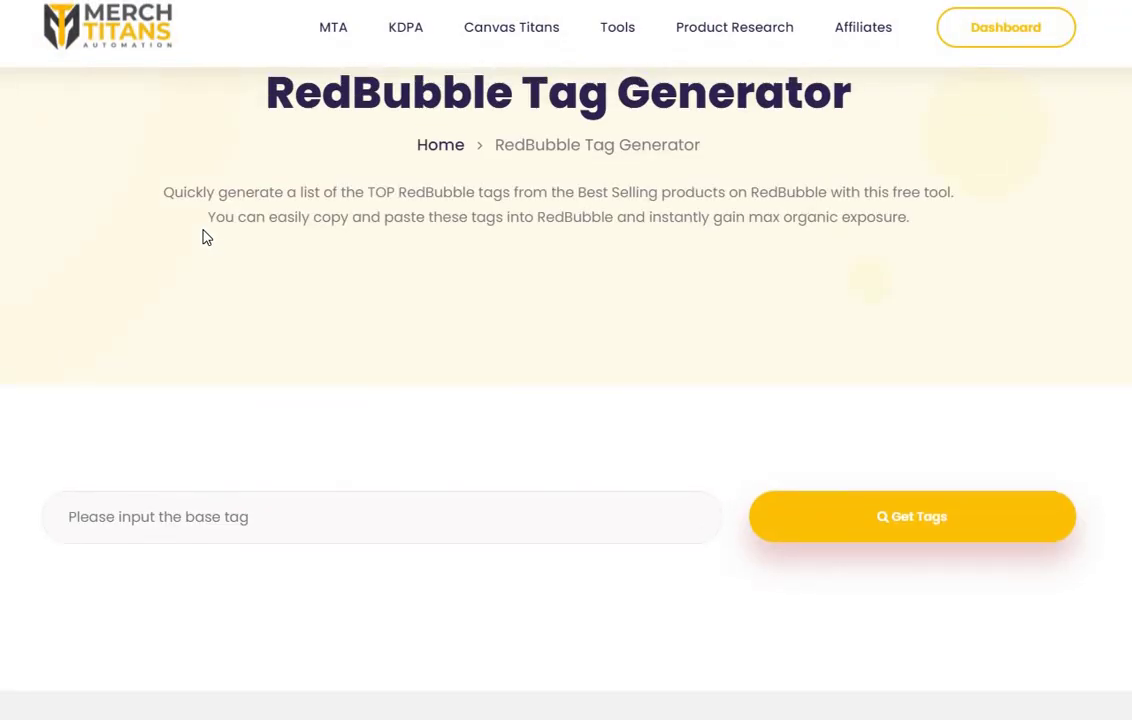
scroll(207, 237, up, 1)
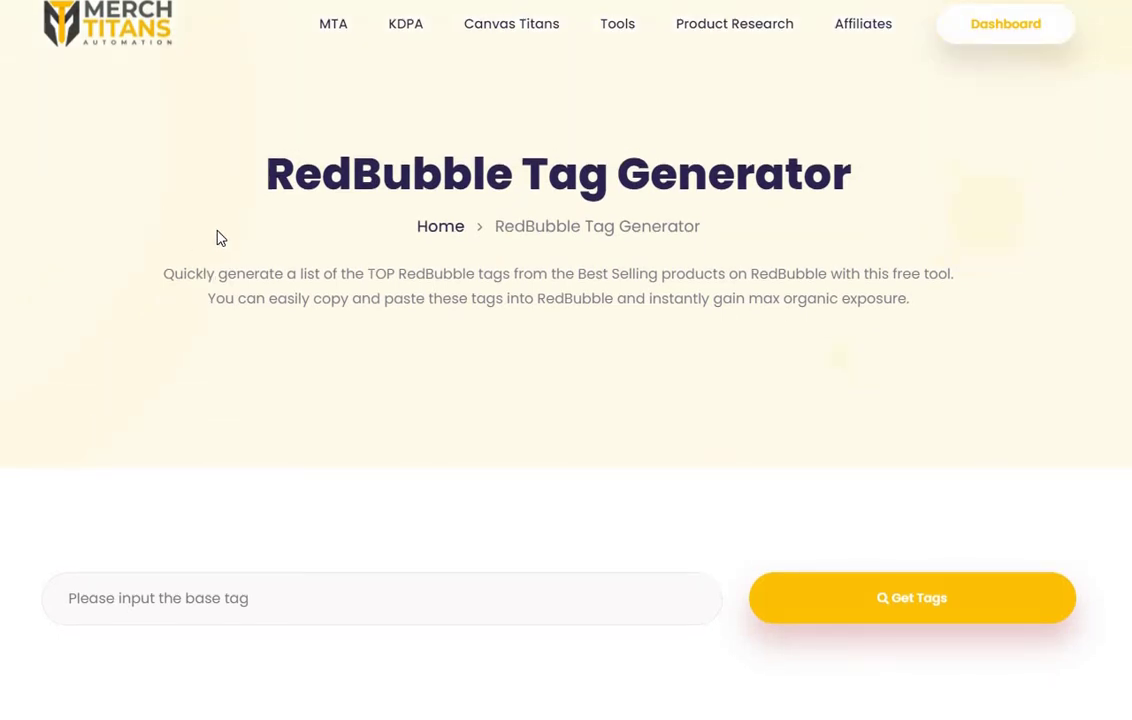
click(147, 588)
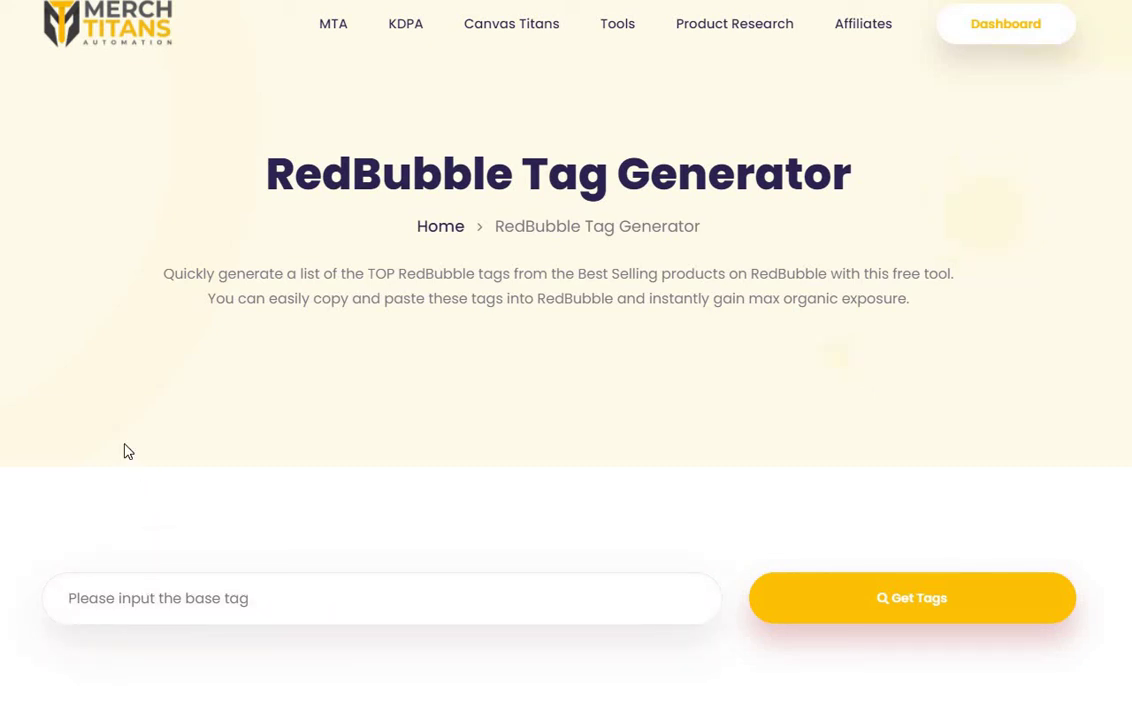
text(Stonks)
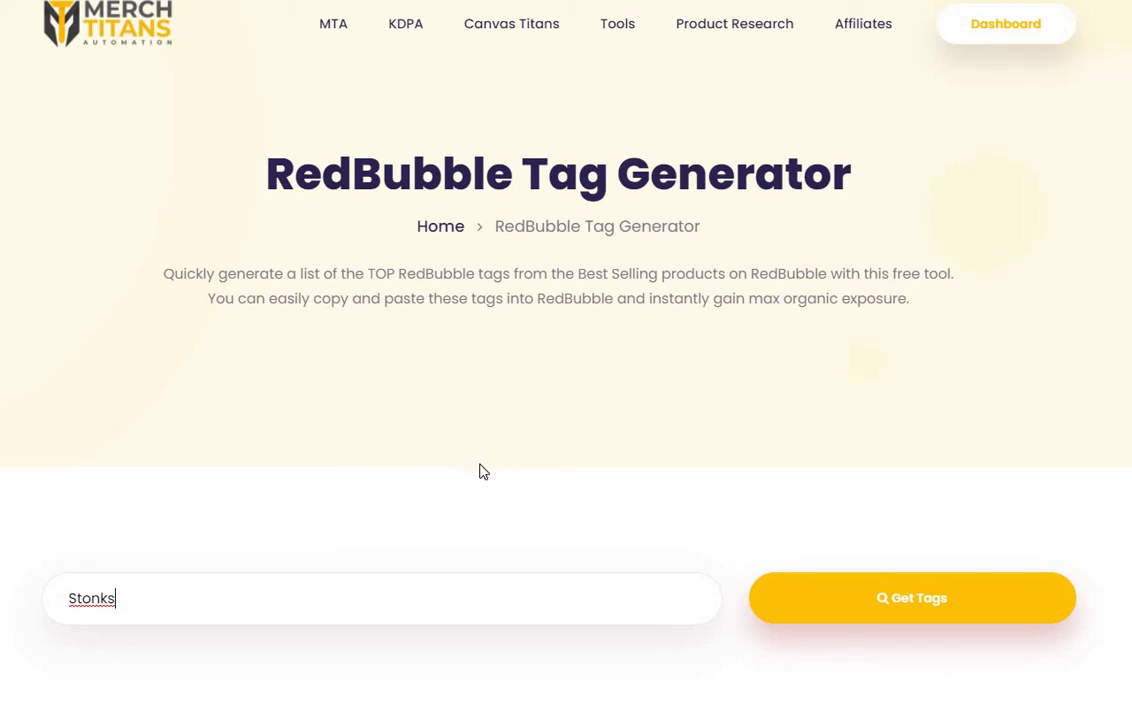
click(873, 578)
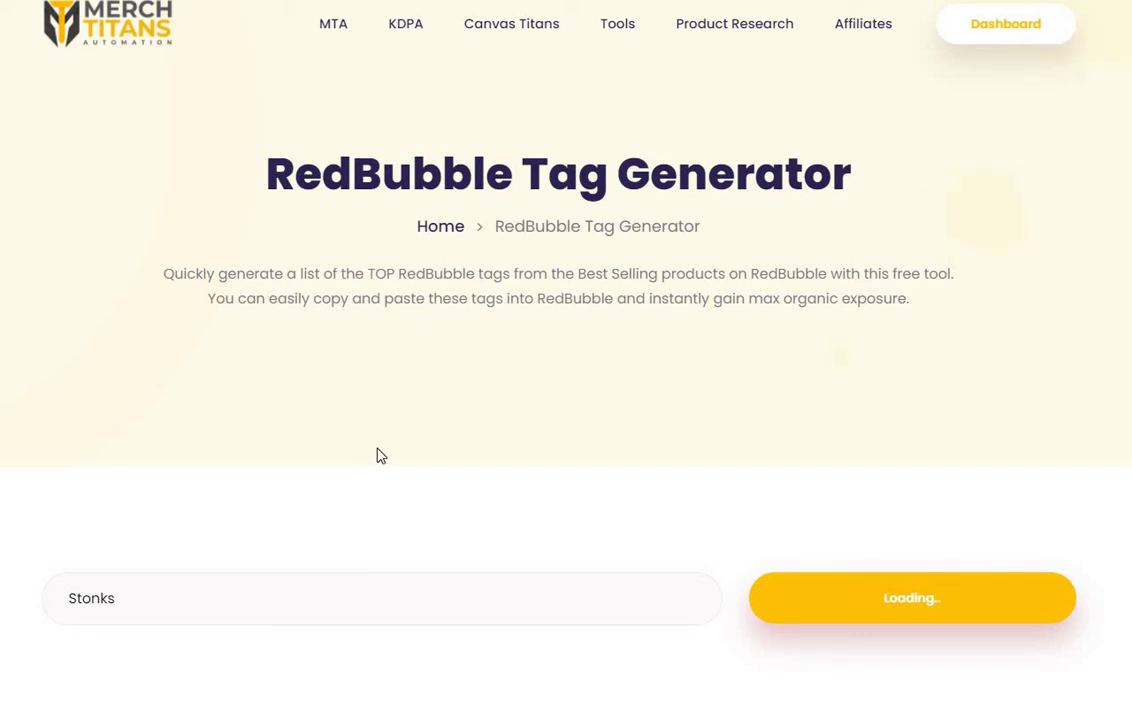
- Review the generated tags for "Stonks" and how often each one occurs, down to the less frequent tags
scroll(392, 442, down, 1)
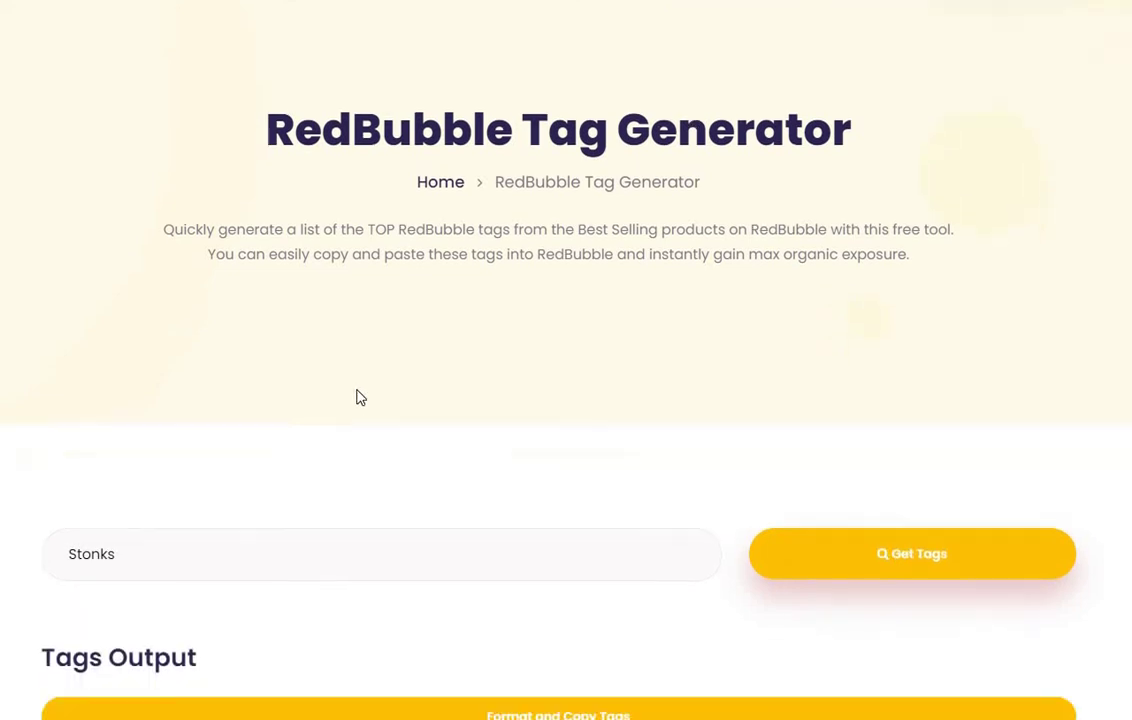
scroll(299, 345, down, 2)
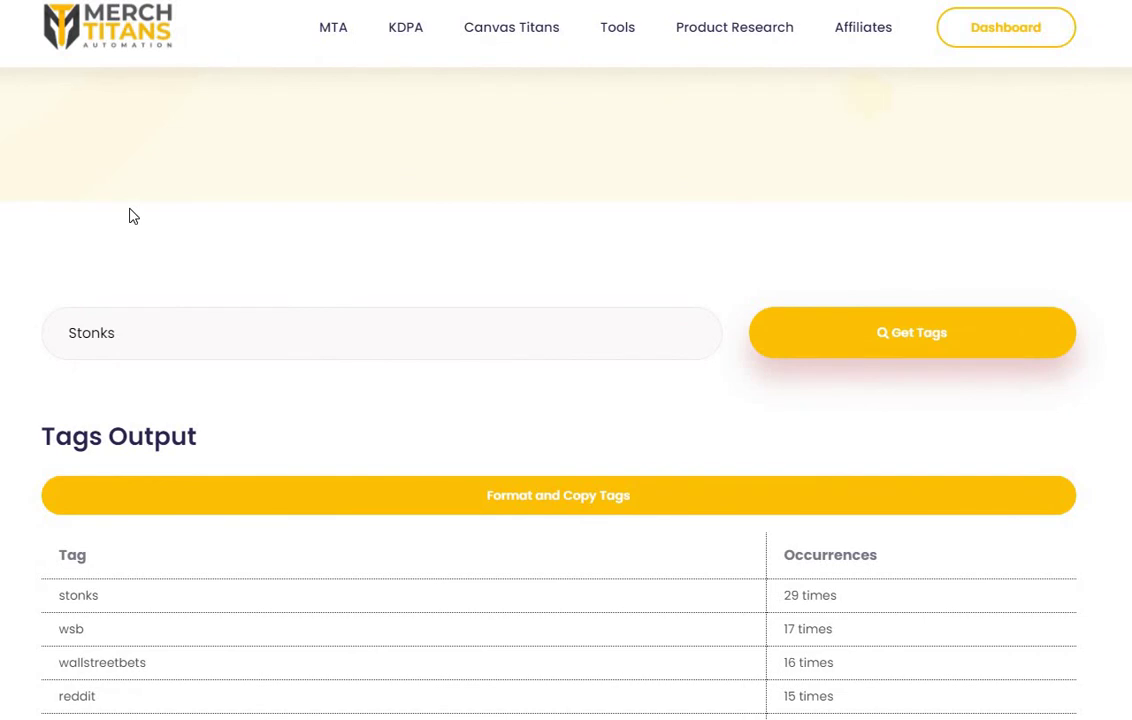
scroll(126, 192, down, 2)
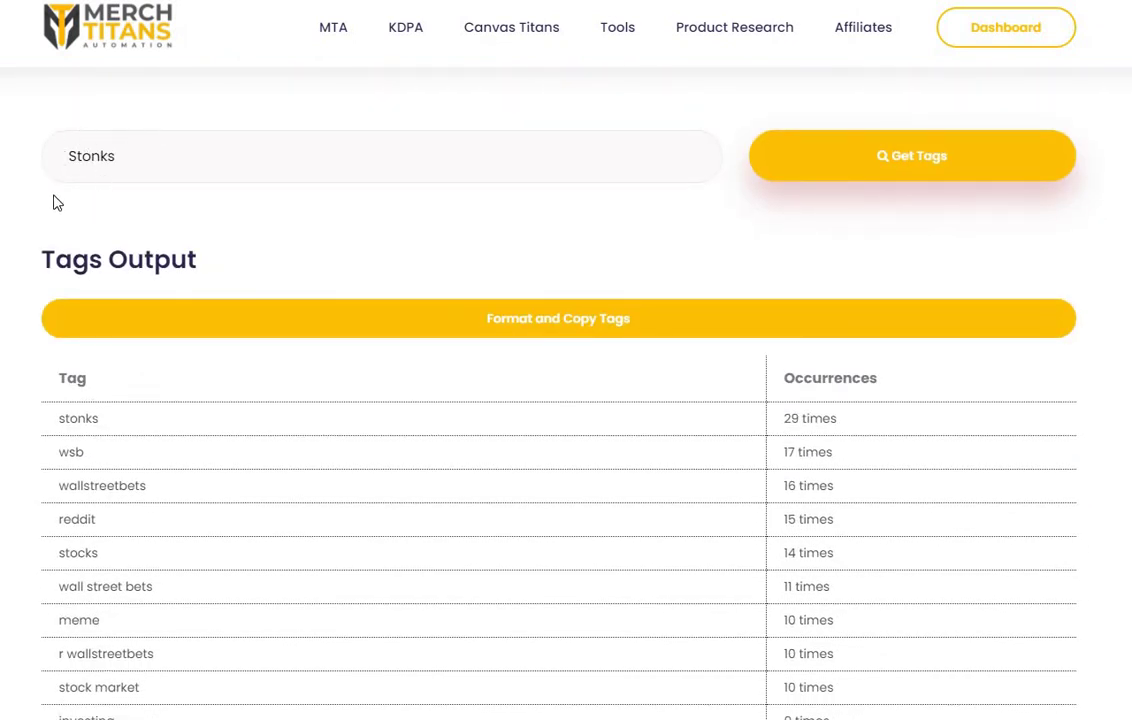
scroll(56, 200, down, 1)
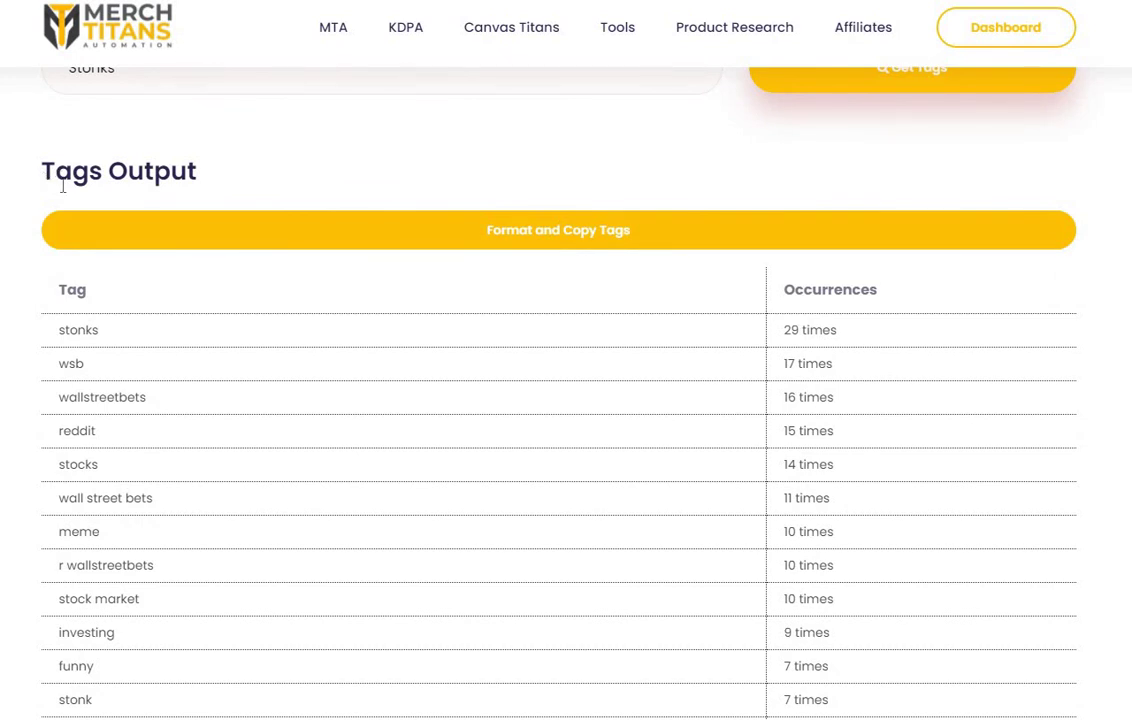
scroll(59, 212, up, 1)
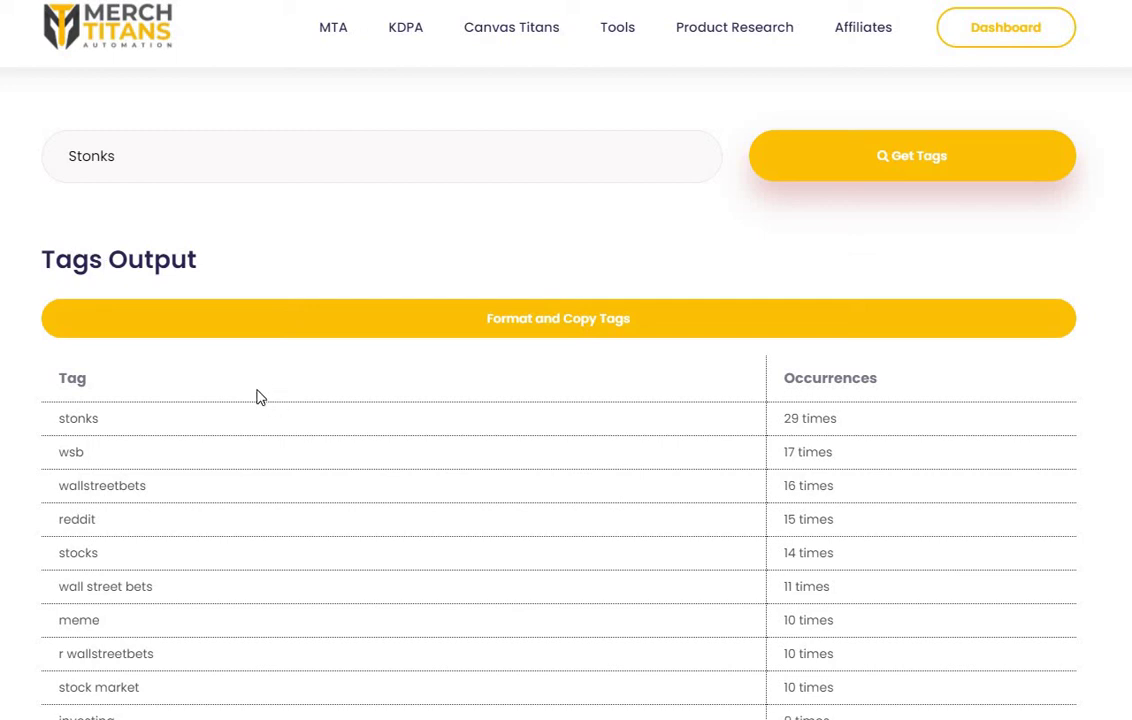
scroll(260, 394, down, 1)
scroll(263, 394, down, 1)
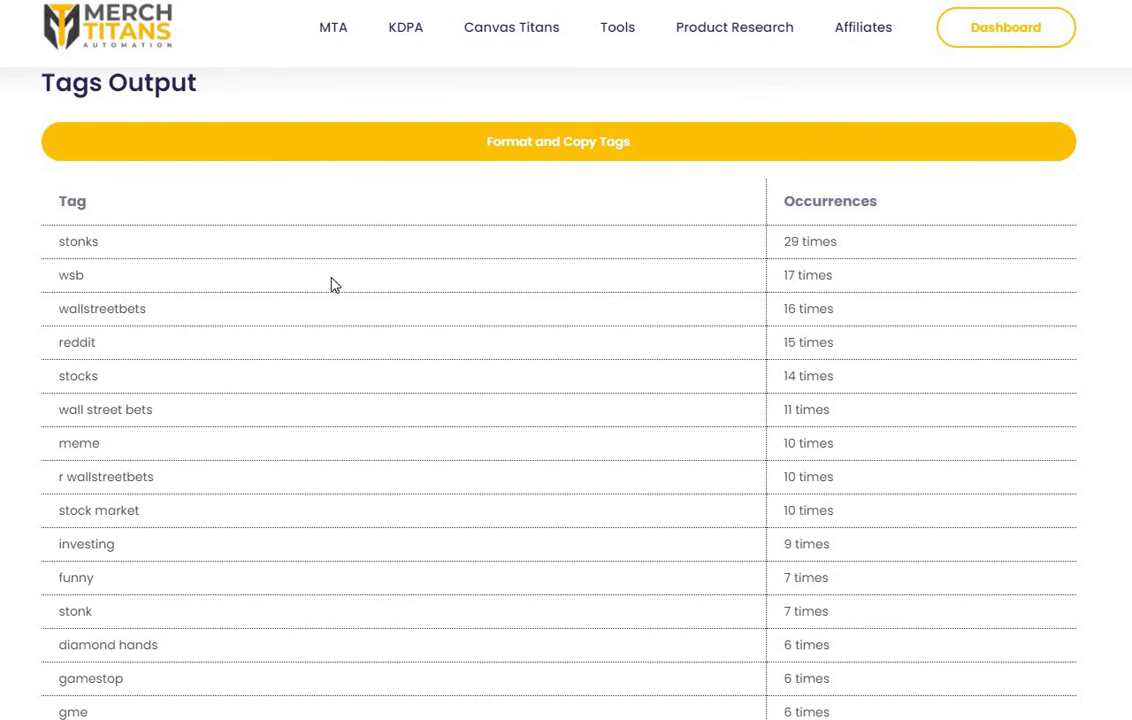
scroll(334, 289, down, 1)
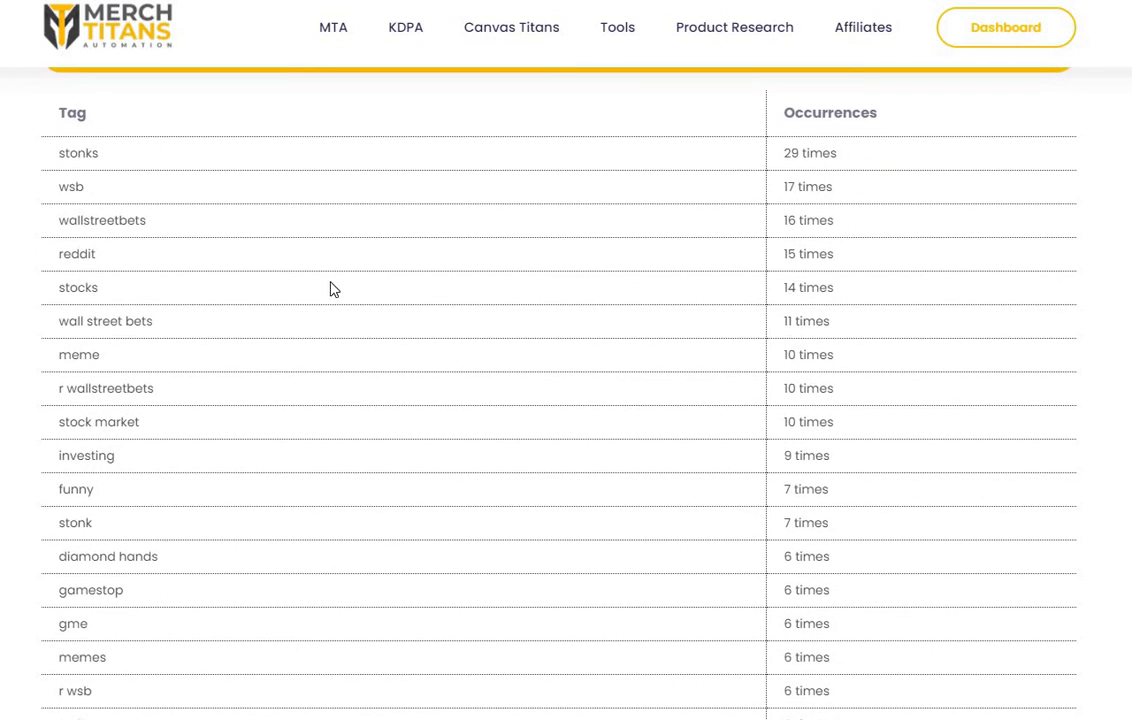
scroll(334, 289, down, 2)
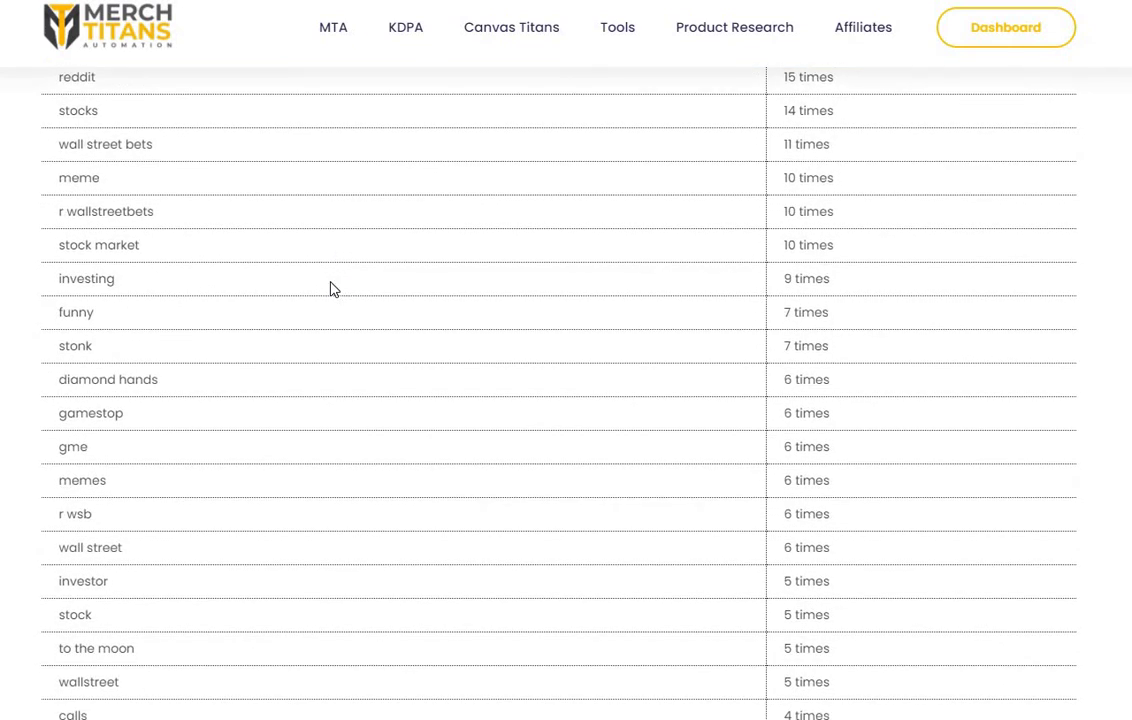
scroll(334, 289, down, 2)
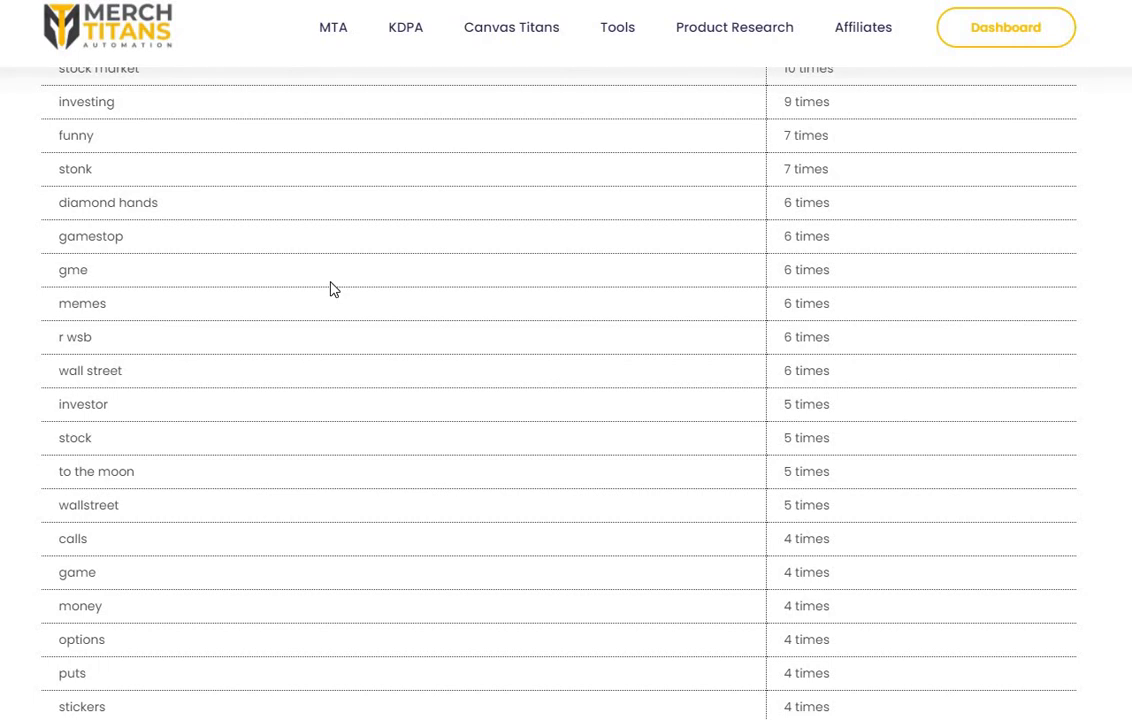
scroll(334, 289, down, 2)
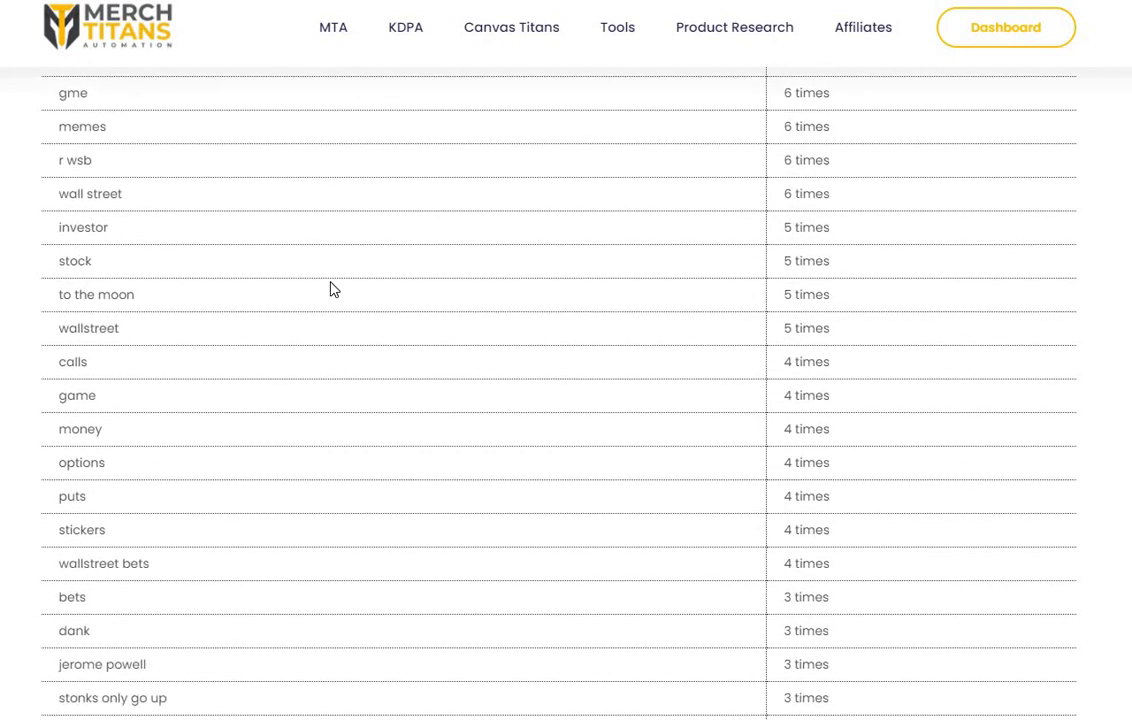
scroll(334, 289, down, 1)
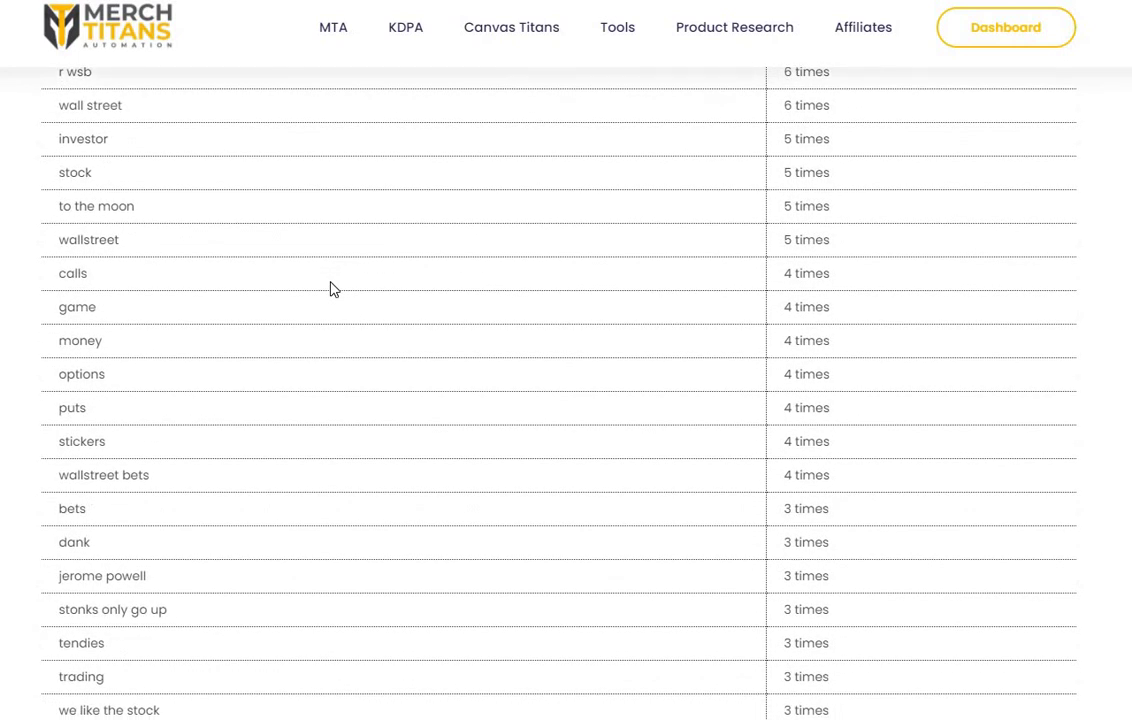
scroll(334, 289, down, 3)
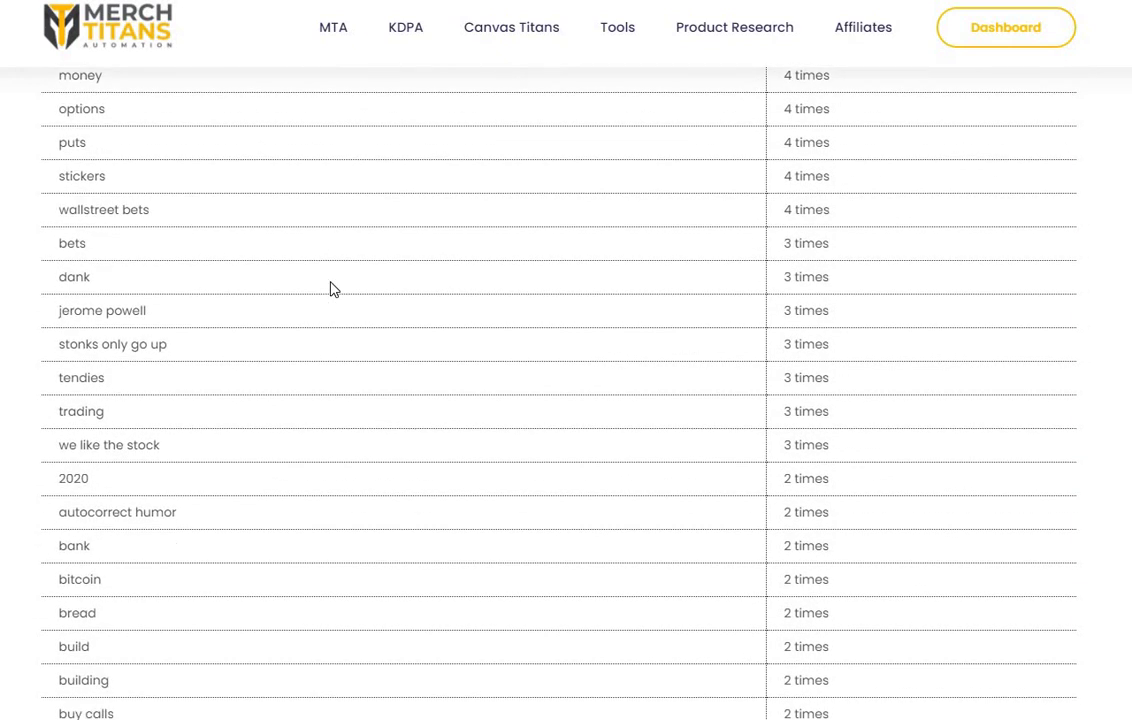
scroll(334, 290, down, 1)
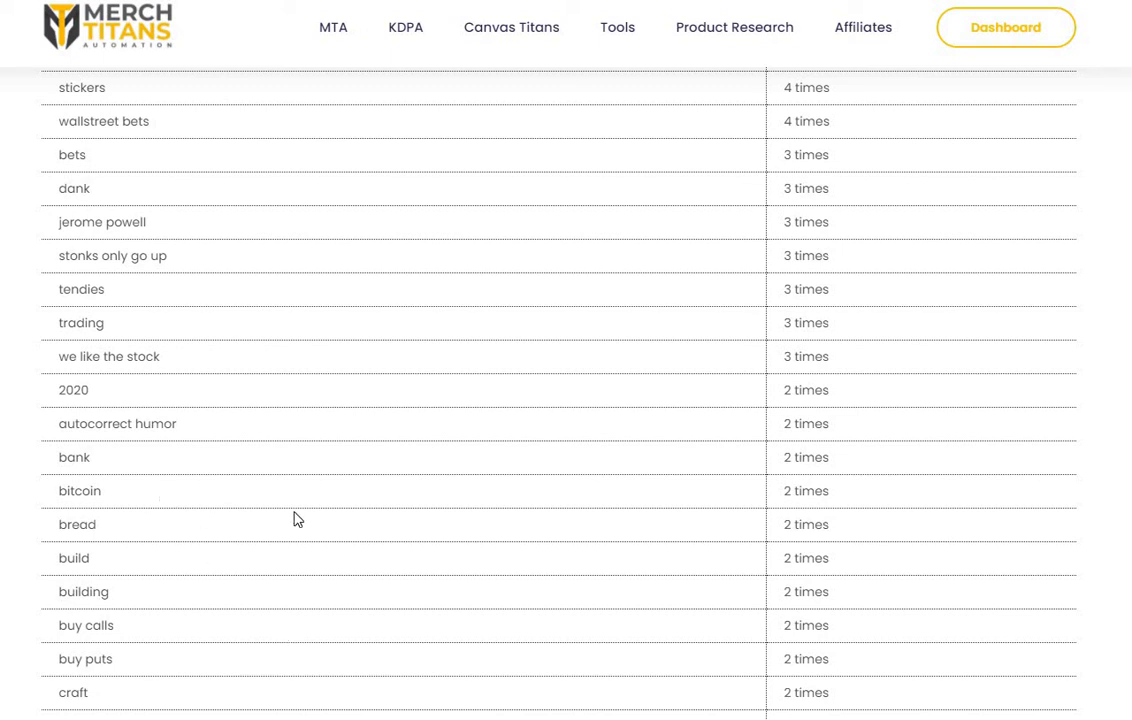
- Replace the base tag with "Jesus" and generate a new list of RedBubble tags
scroll(407, 571, up, 5)
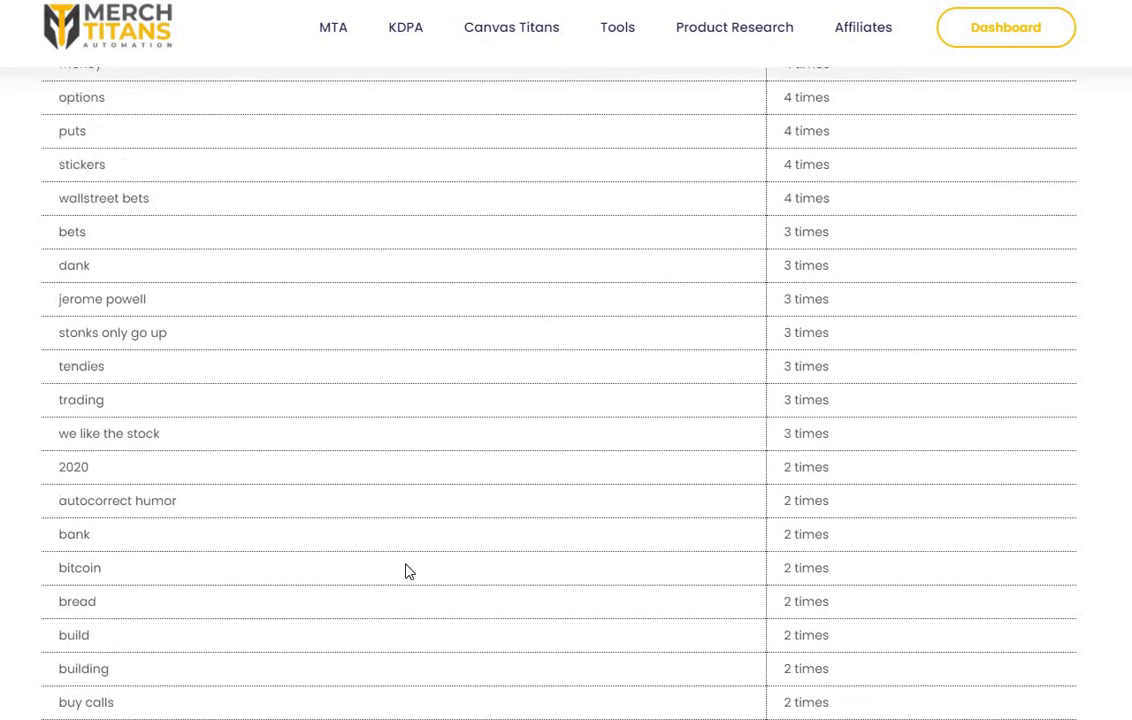
scroll(407, 571, up, 5)
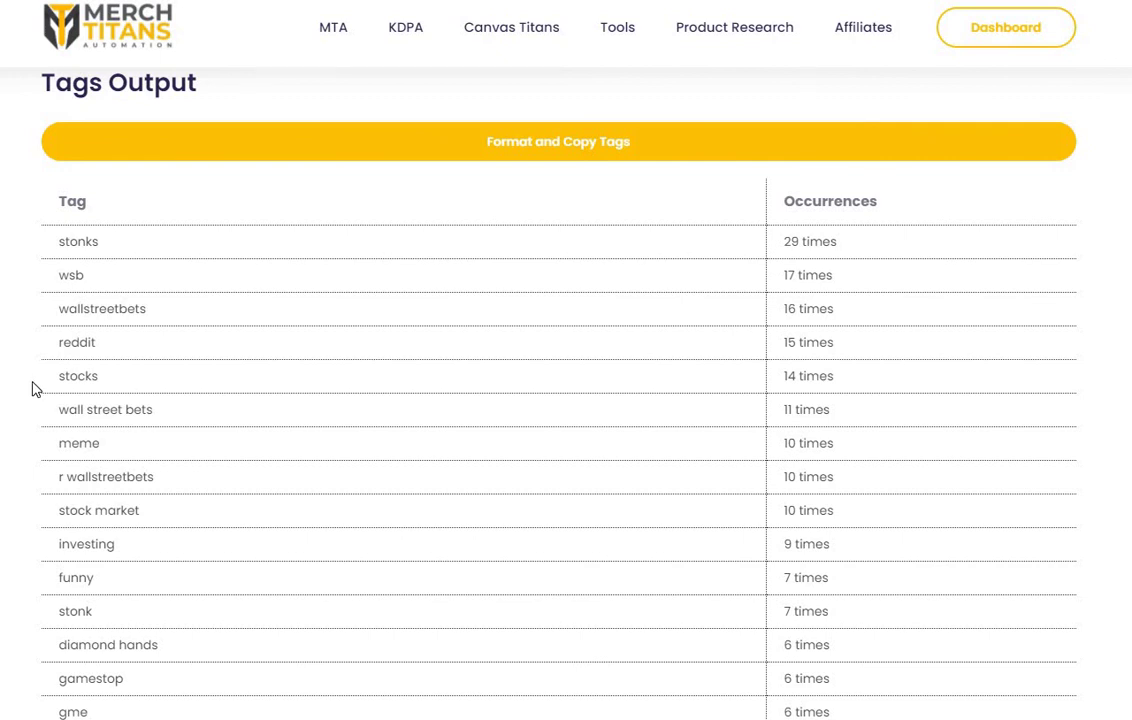
scroll(32, 389, up, 4)
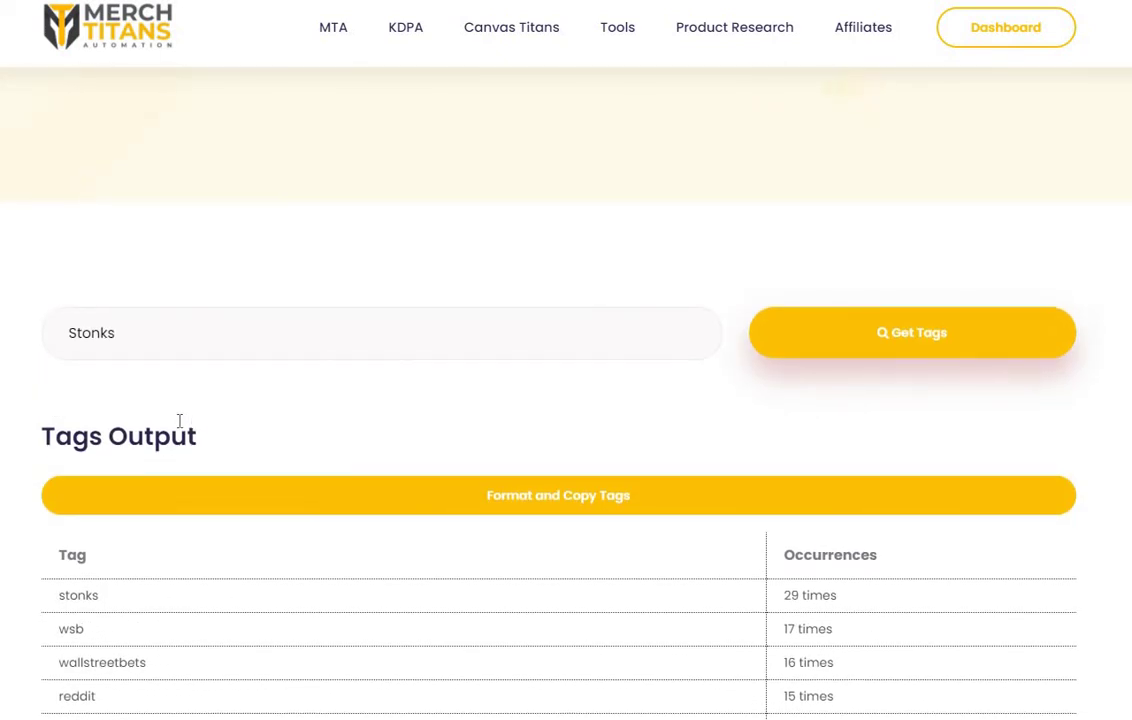
double_click(57, 342)
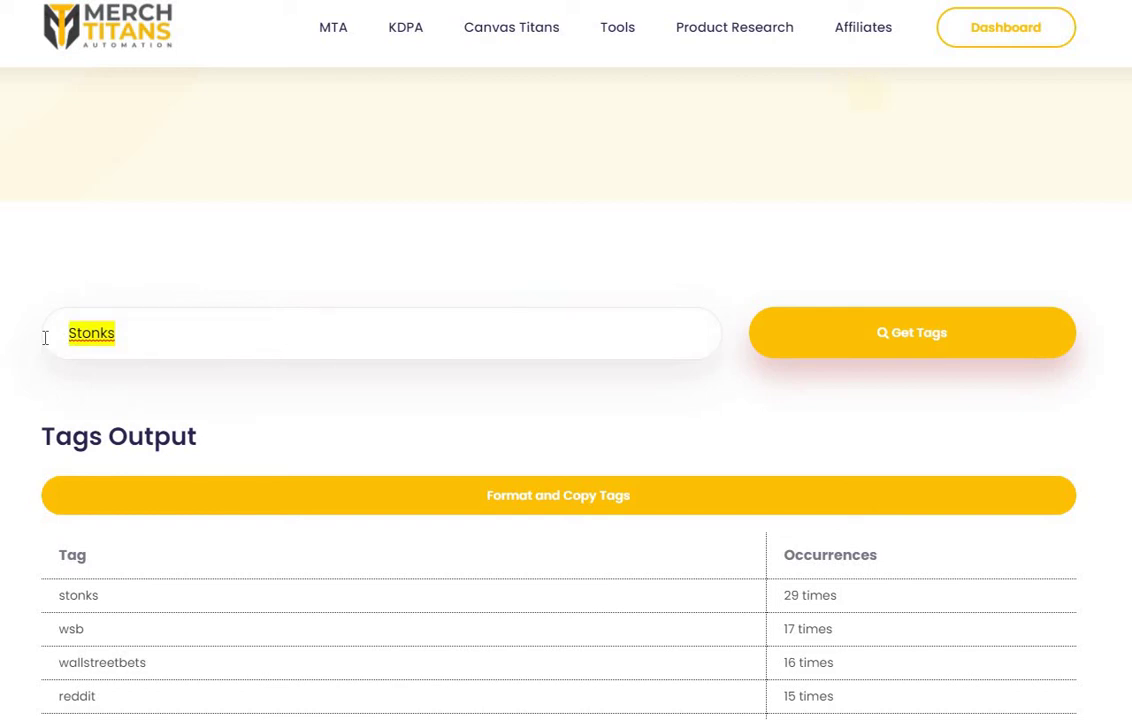
text(Jesus)
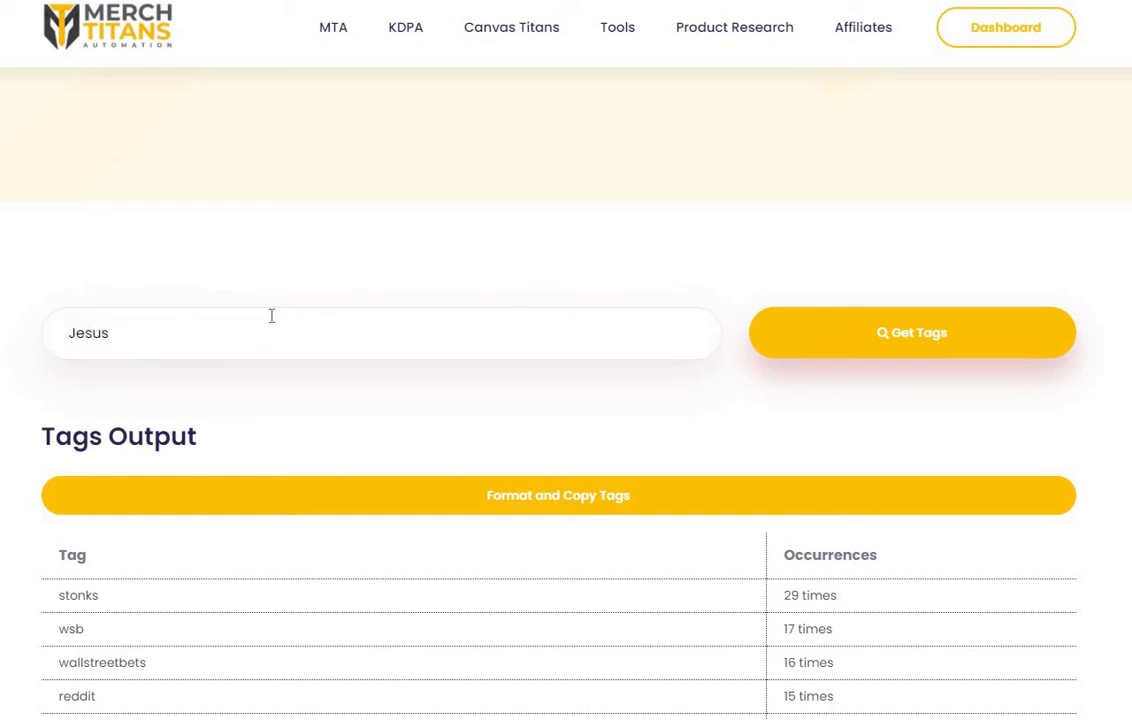
click(893, 333)
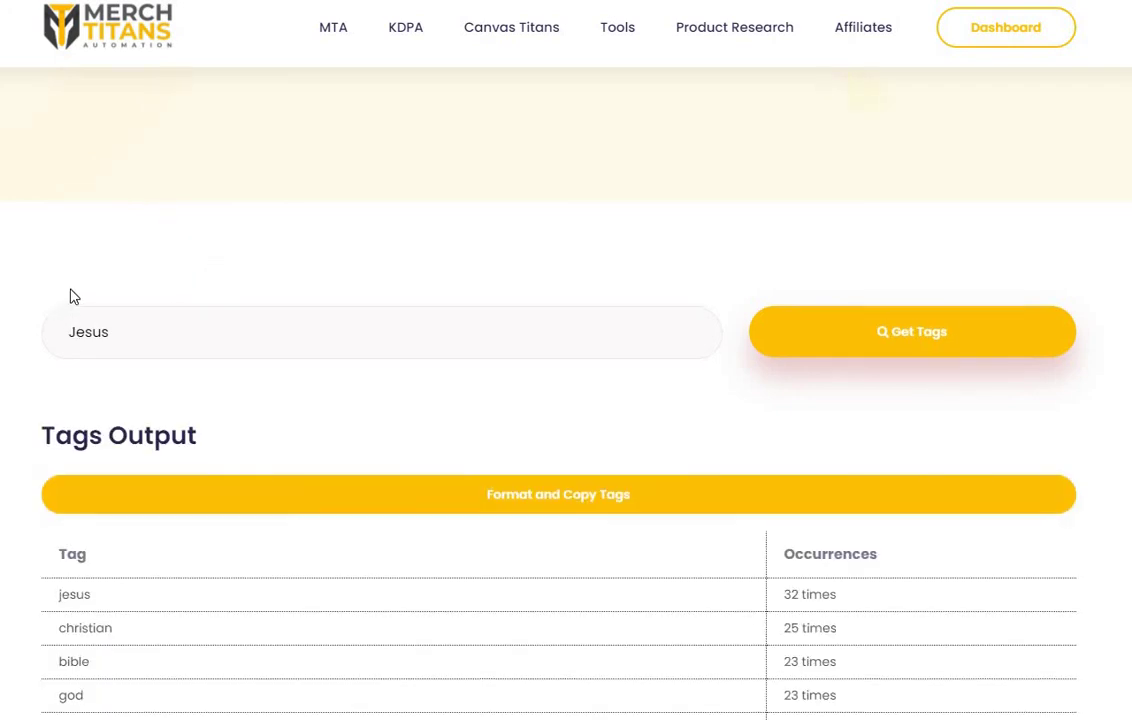
- Examine the tags generated for "Jesus" and their occurrences, from the most frequent to the rarer ones
scroll(70, 296, down, 2)
scroll(126, 236, down, 3)
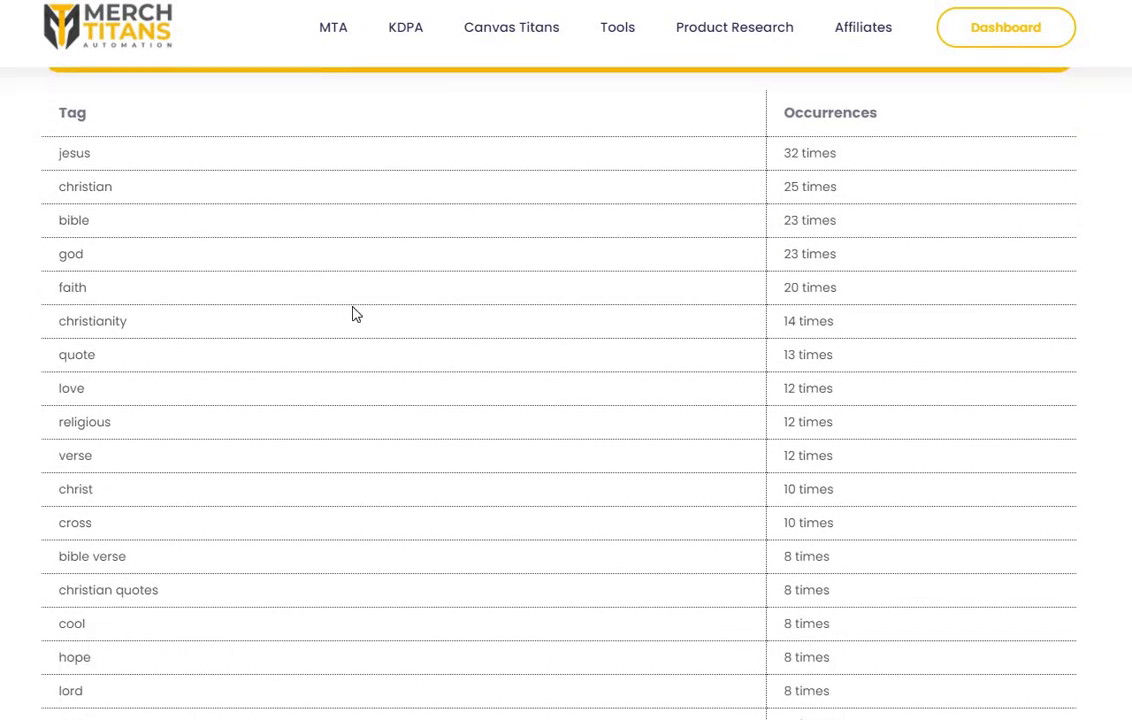
scroll(358, 314, down, 1)
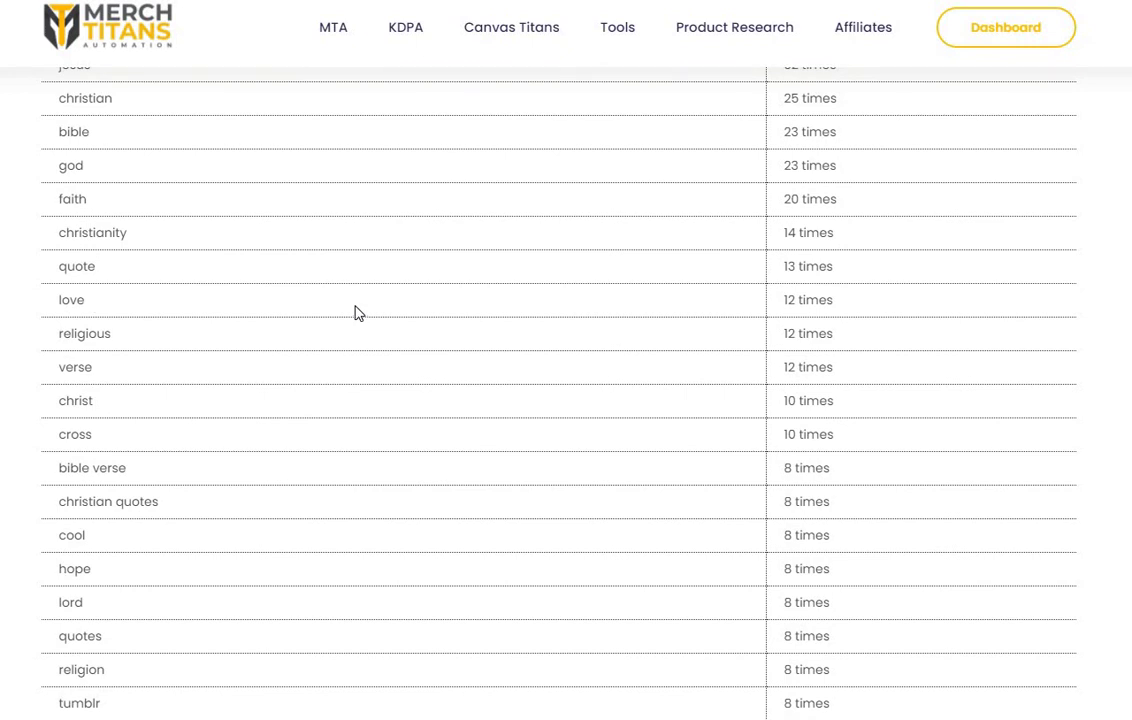
scroll(359, 313, down, 2)
scroll(361, 313, down, 2)
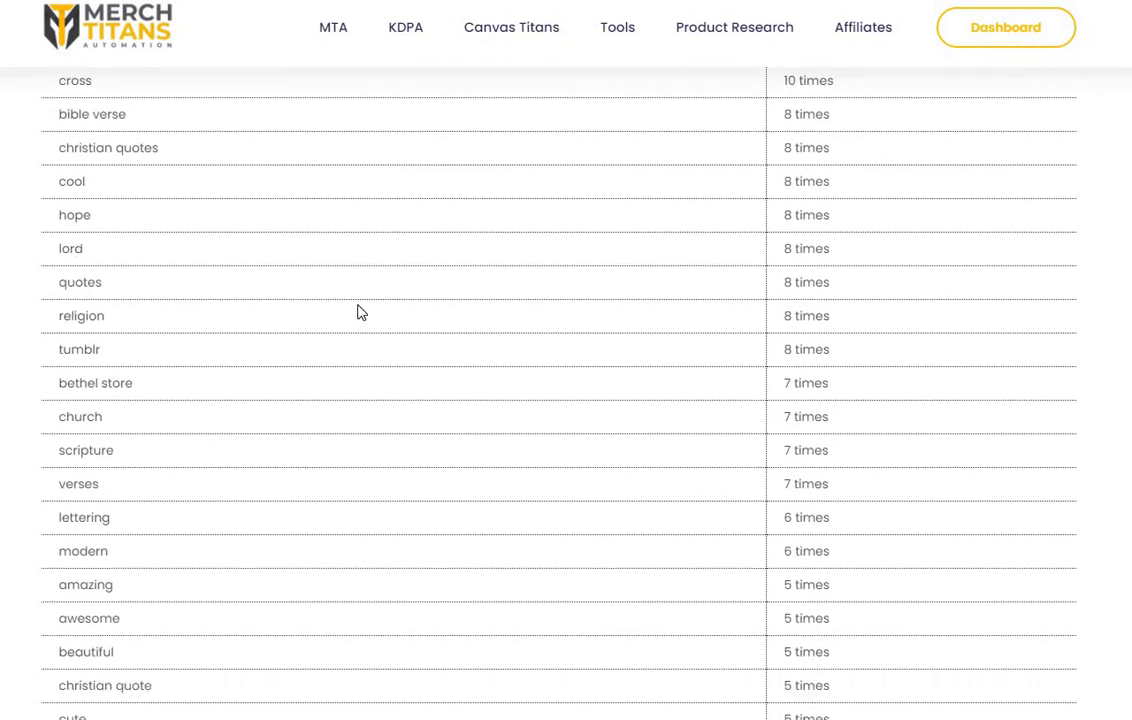
scroll(364, 314, down, 1)
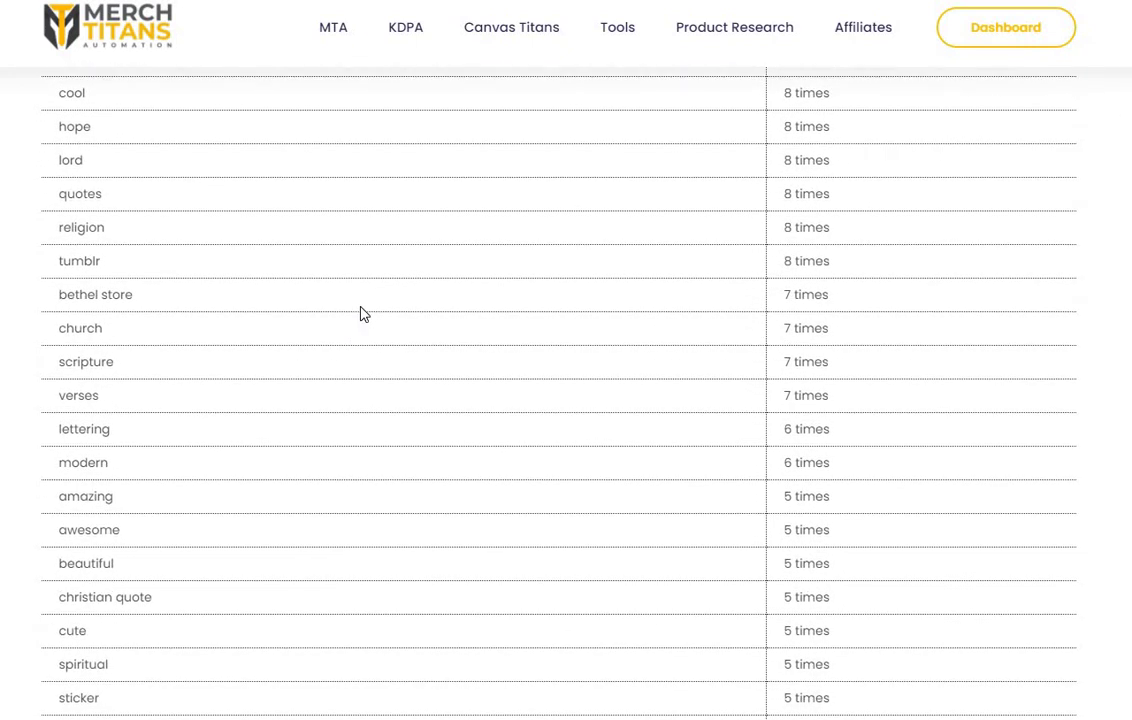
scroll(364, 314, down, 4)
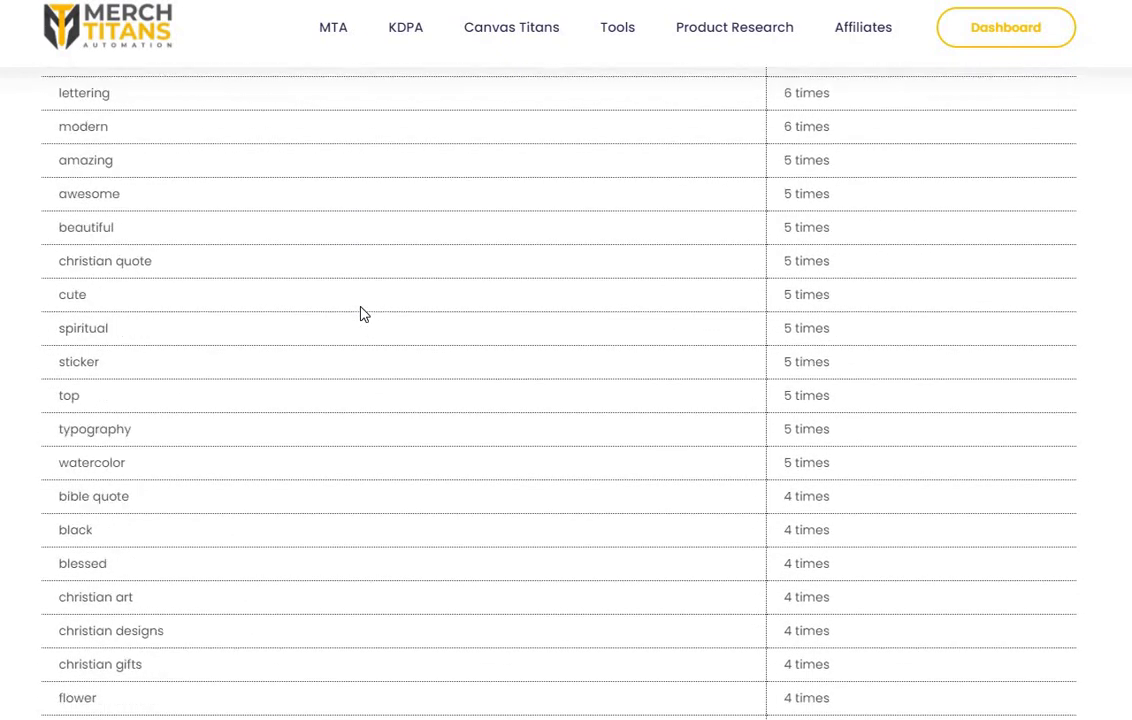
scroll(364, 314, down, 4)
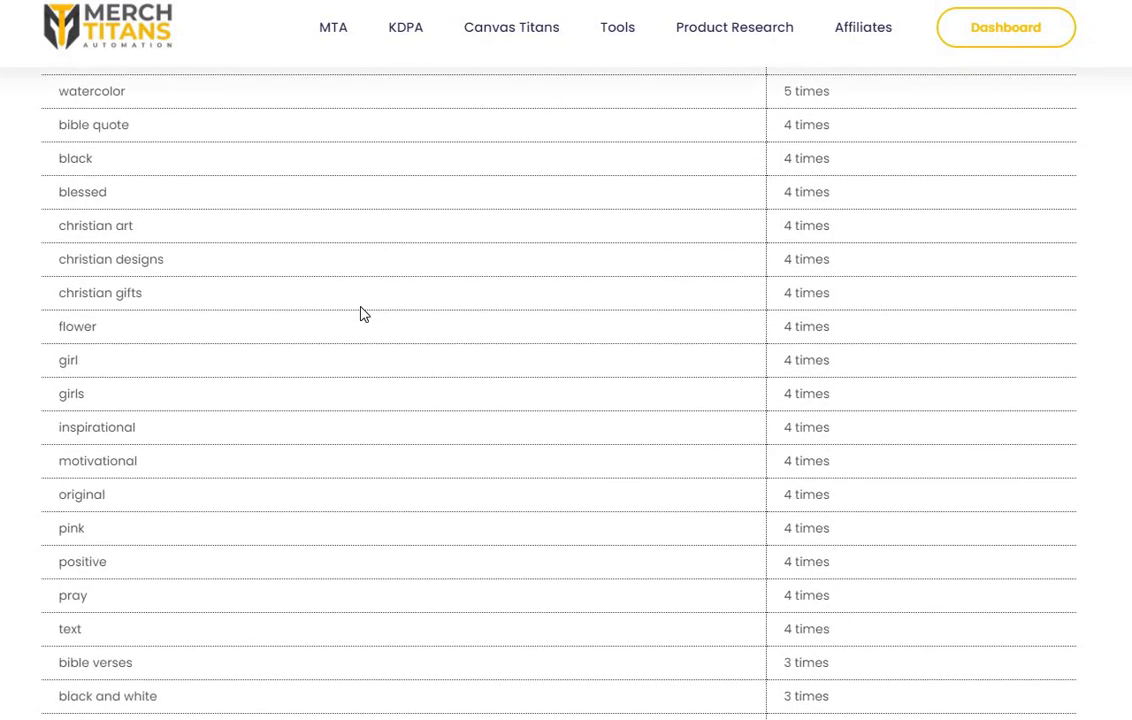
scroll(364, 314, down, 3)
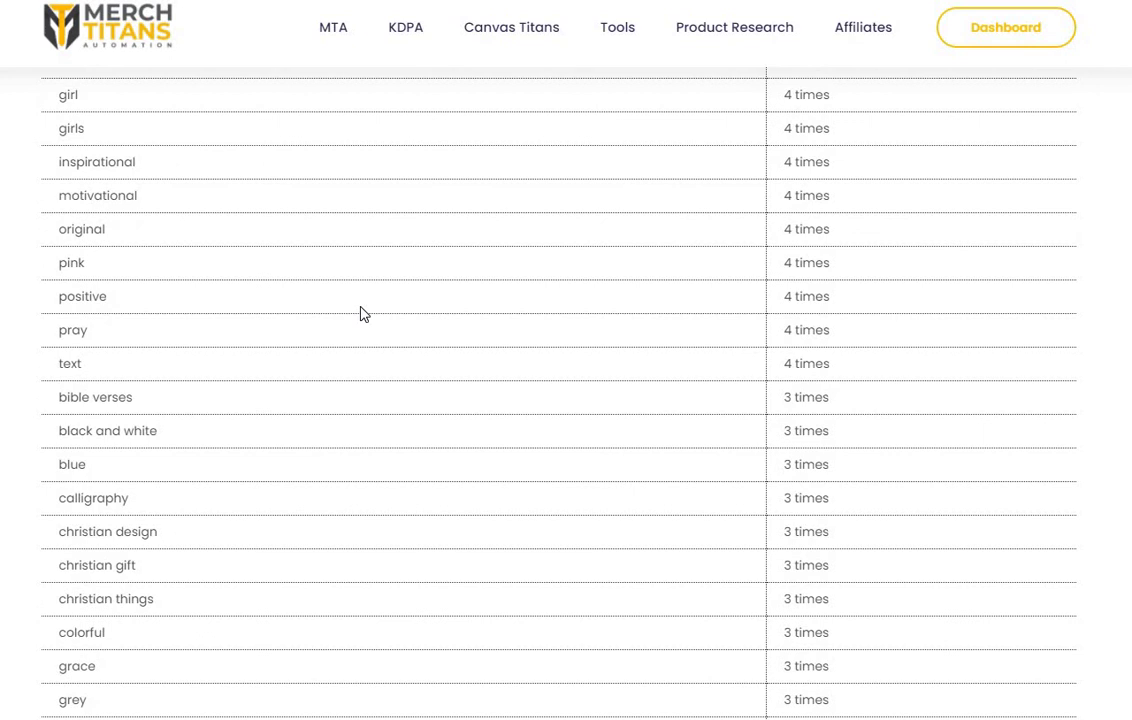
scroll(364, 314, down, 1)
scroll(364, 314, down, 2)
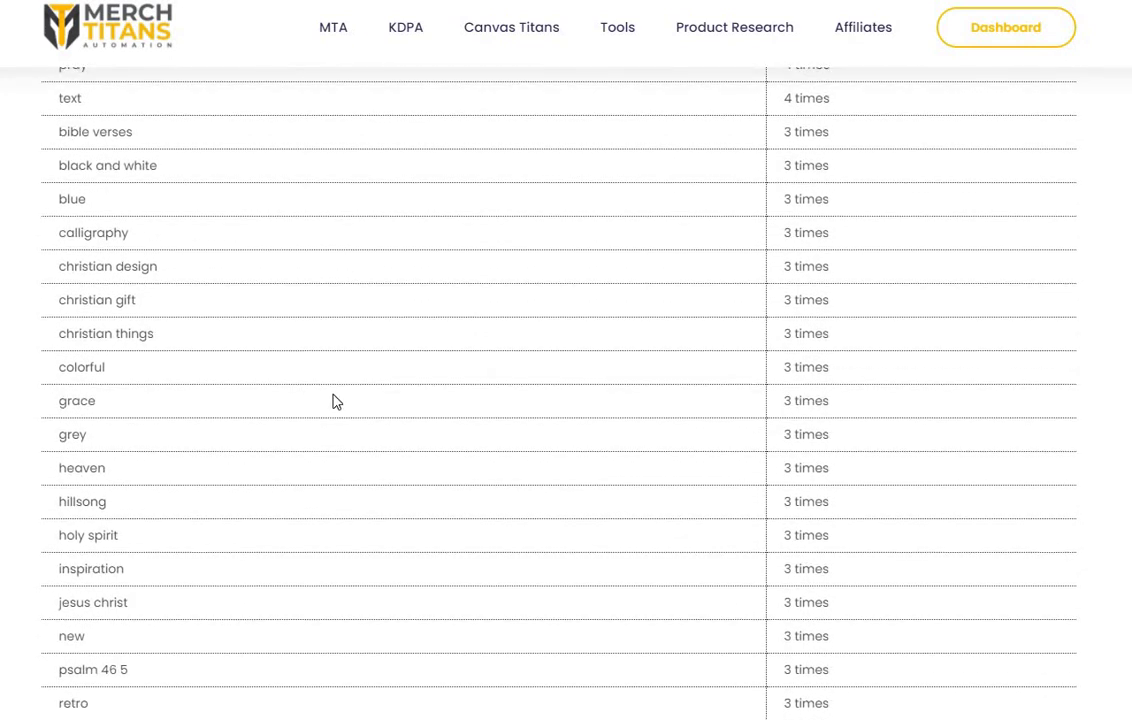
scroll(336, 399, down, 2)
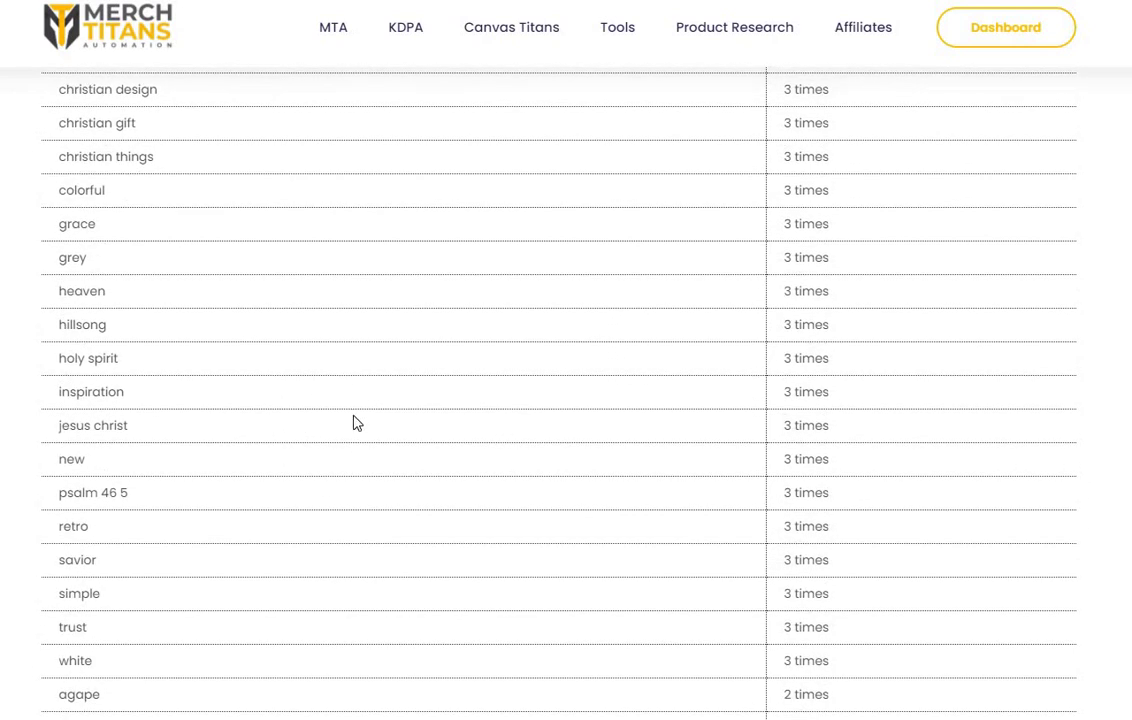
scroll(365, 430, down, 2)
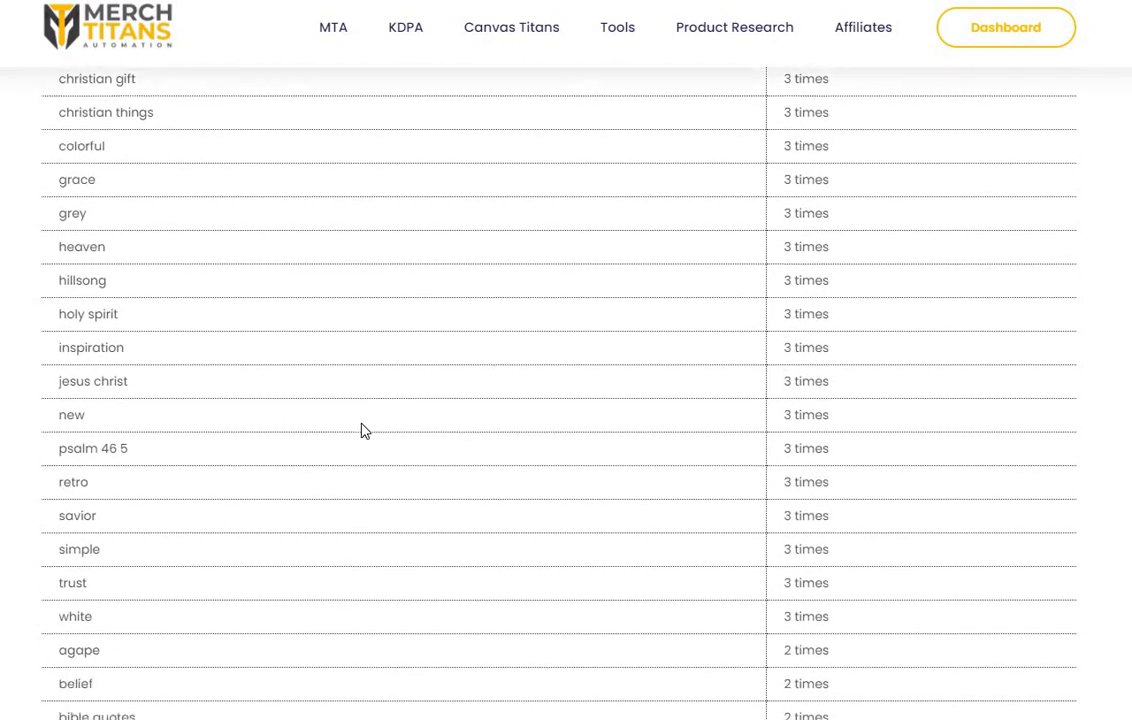
- Check the rarer tags in the "Jesus" list and compare them with the most frequent ones at its start
scroll(365, 430, down, 1)
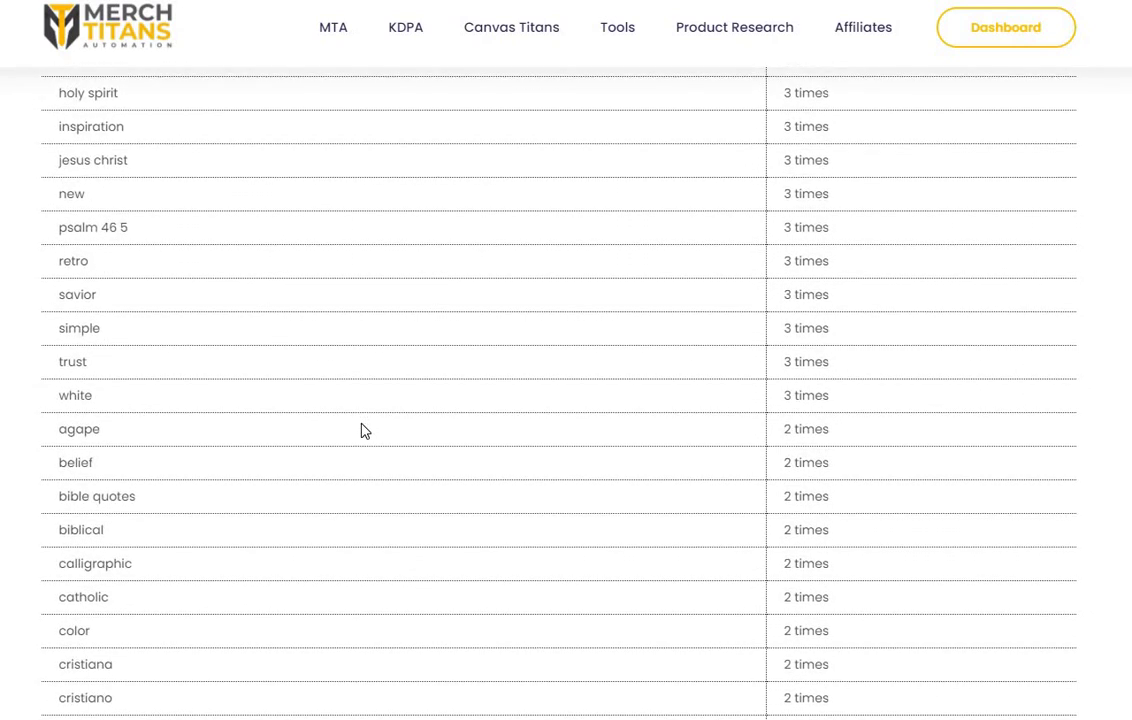
scroll(365, 430, down, 2)
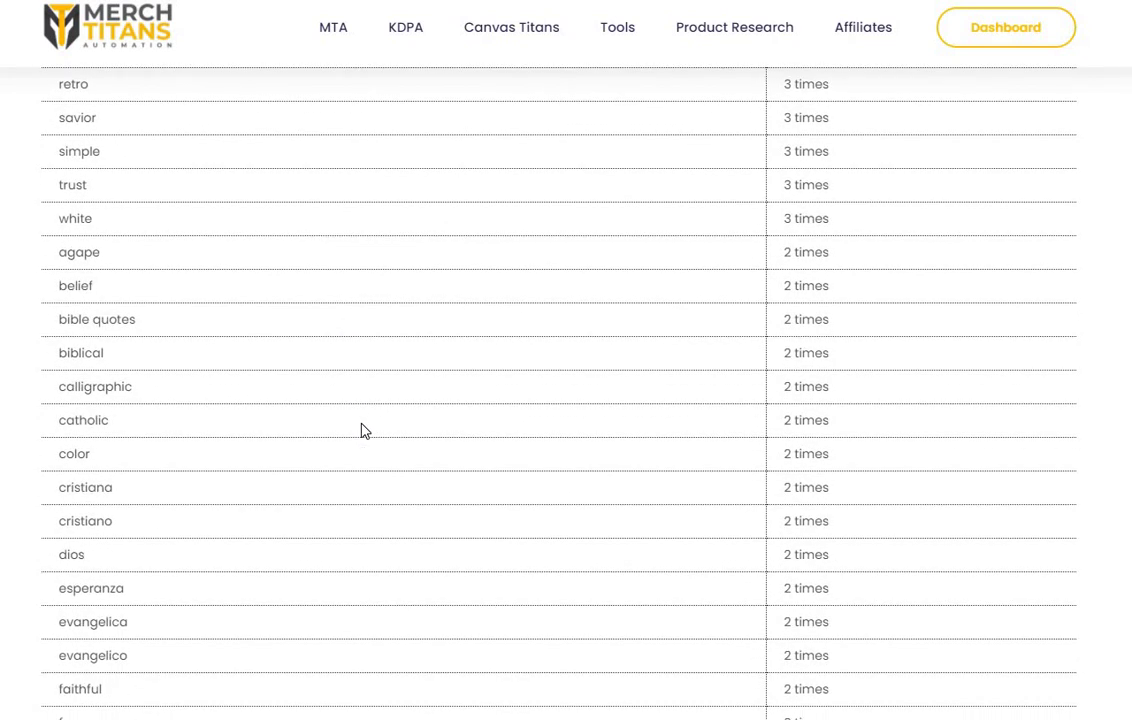
scroll(371, 437, up, 20)
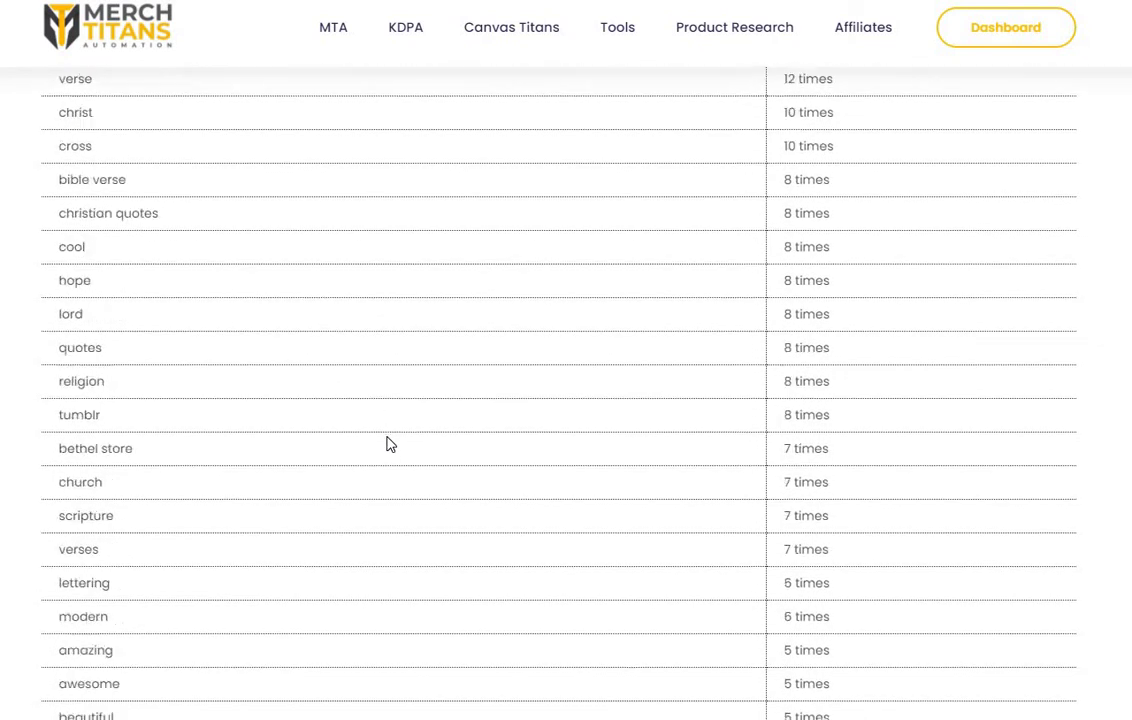
scroll(390, 444, up, 7)
scroll(389, 442, down, 2)
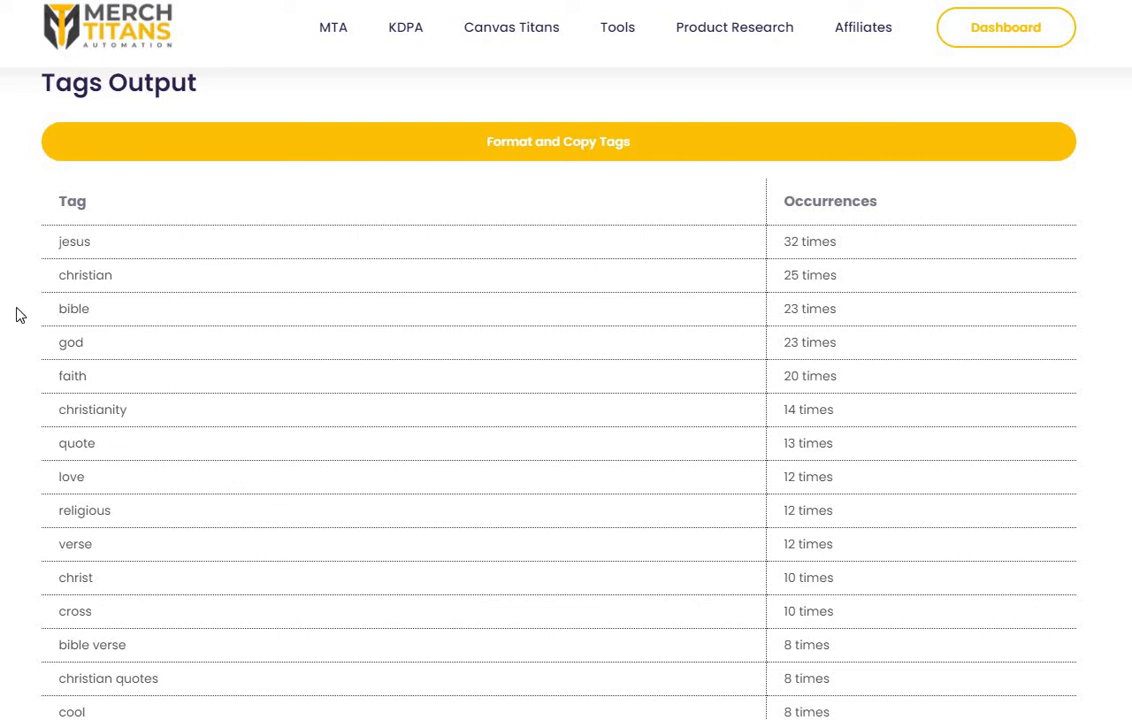
scroll(18, 330, up, 3)
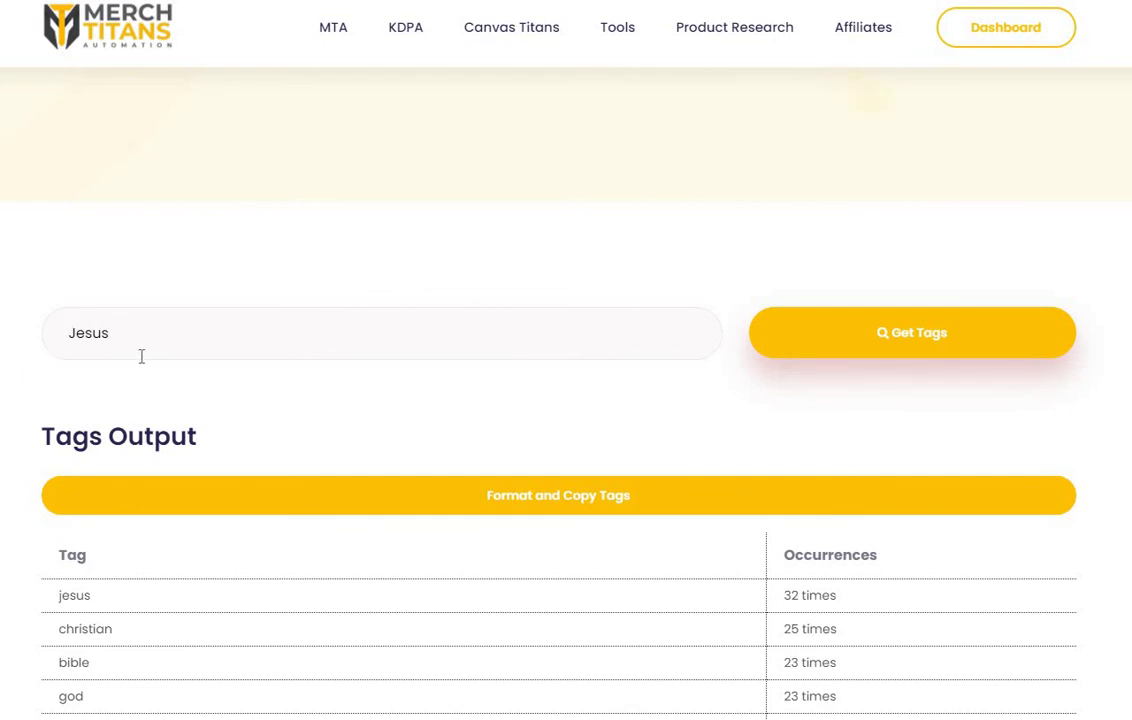
scroll(60, 300, down, 3)
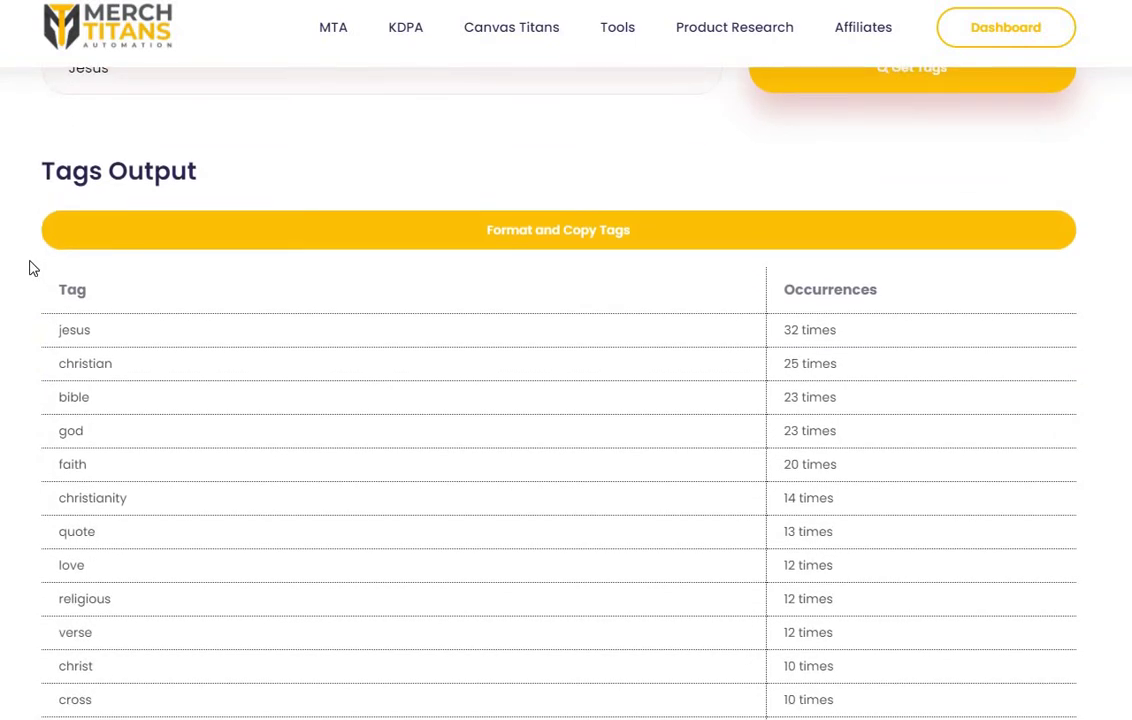
scroll(31, 266, down, 1)
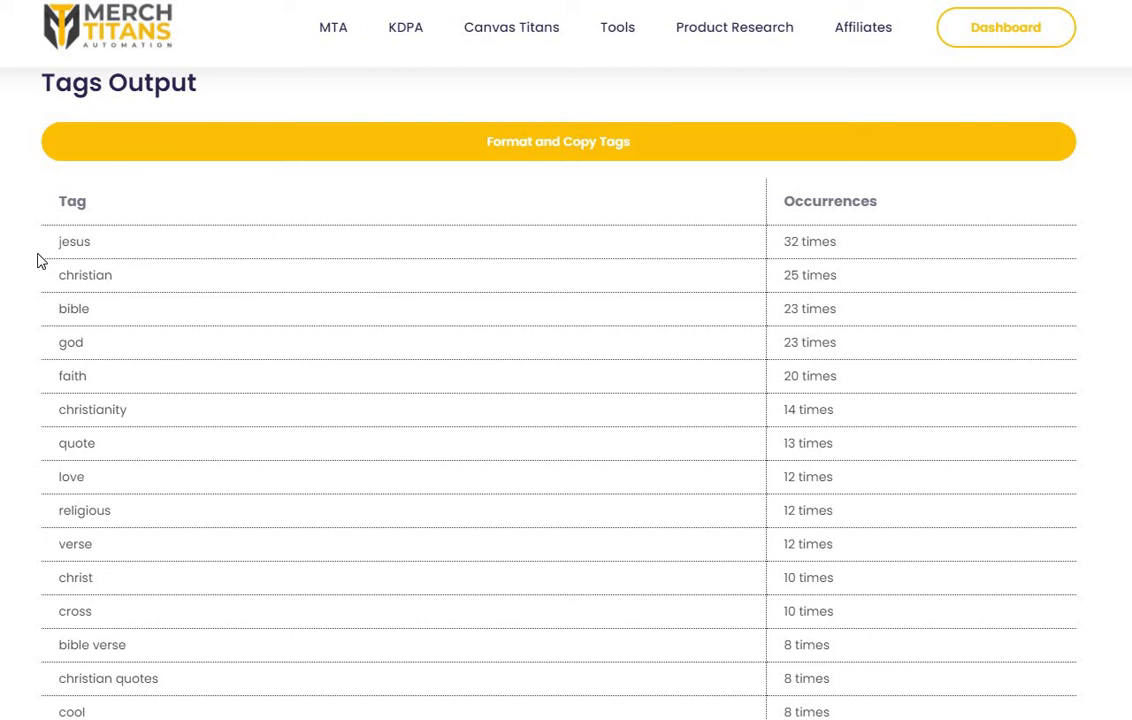
scroll(40, 261, up, 2)
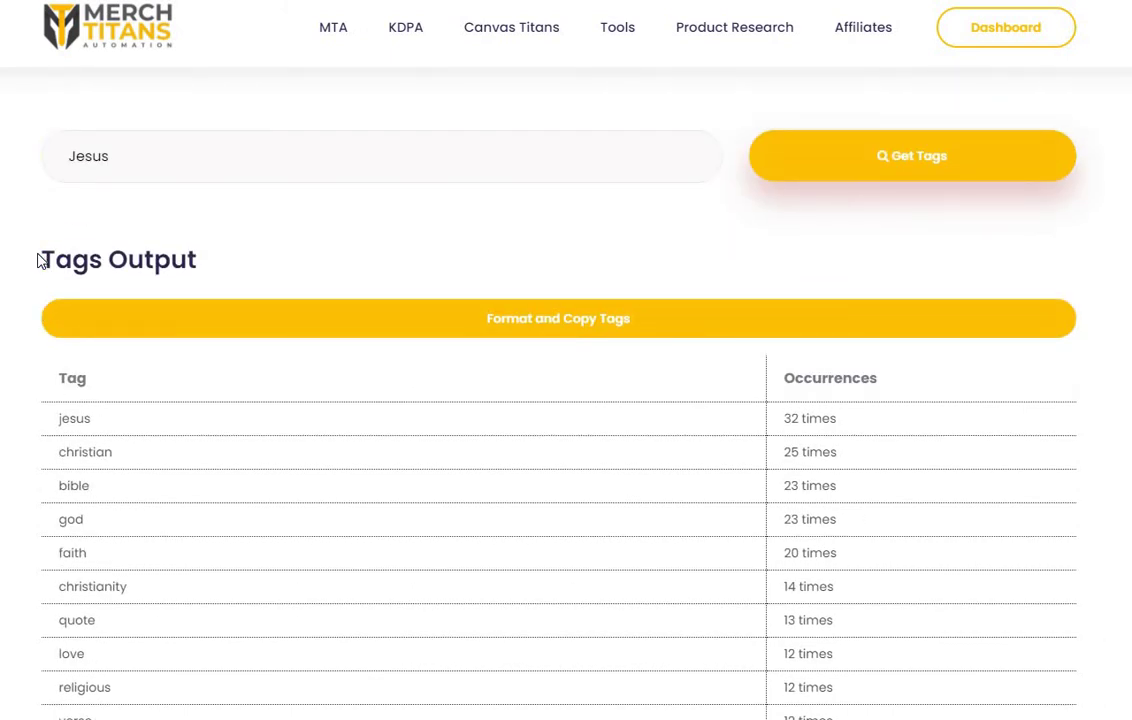
scroll(45, 270, up, 3)
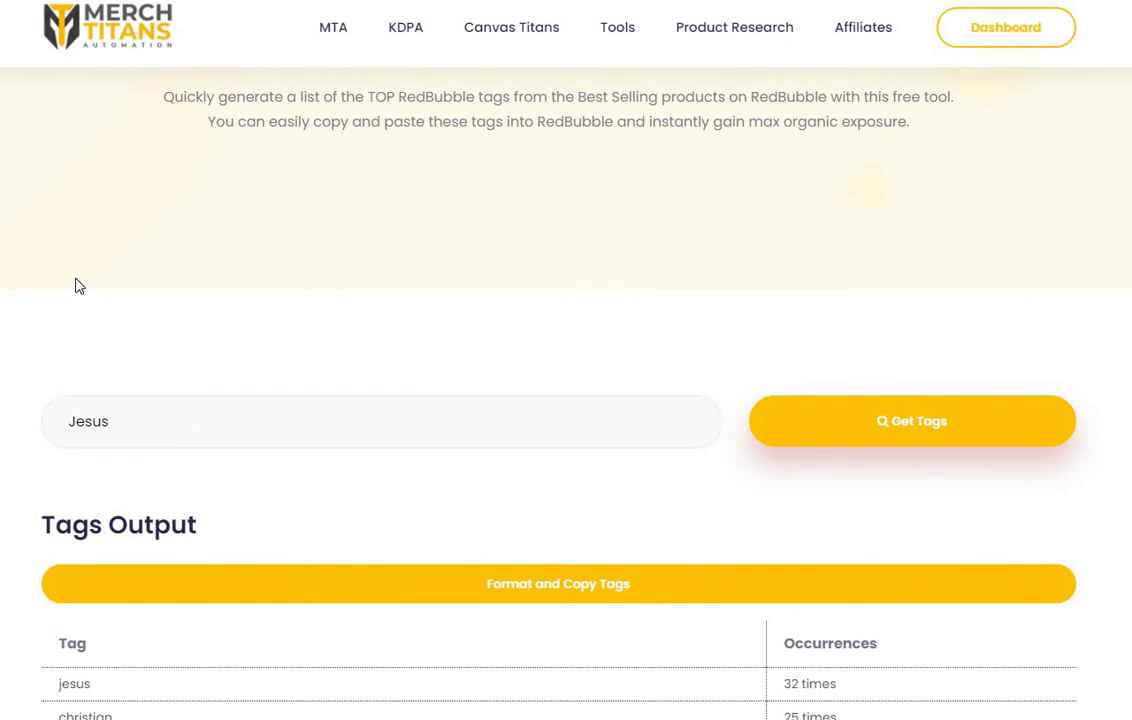
- Replace the base tag with "Skulls" and generate a new list of RedBubble tags
scroll(79, 286, down, 2)
double_click(85, 240)
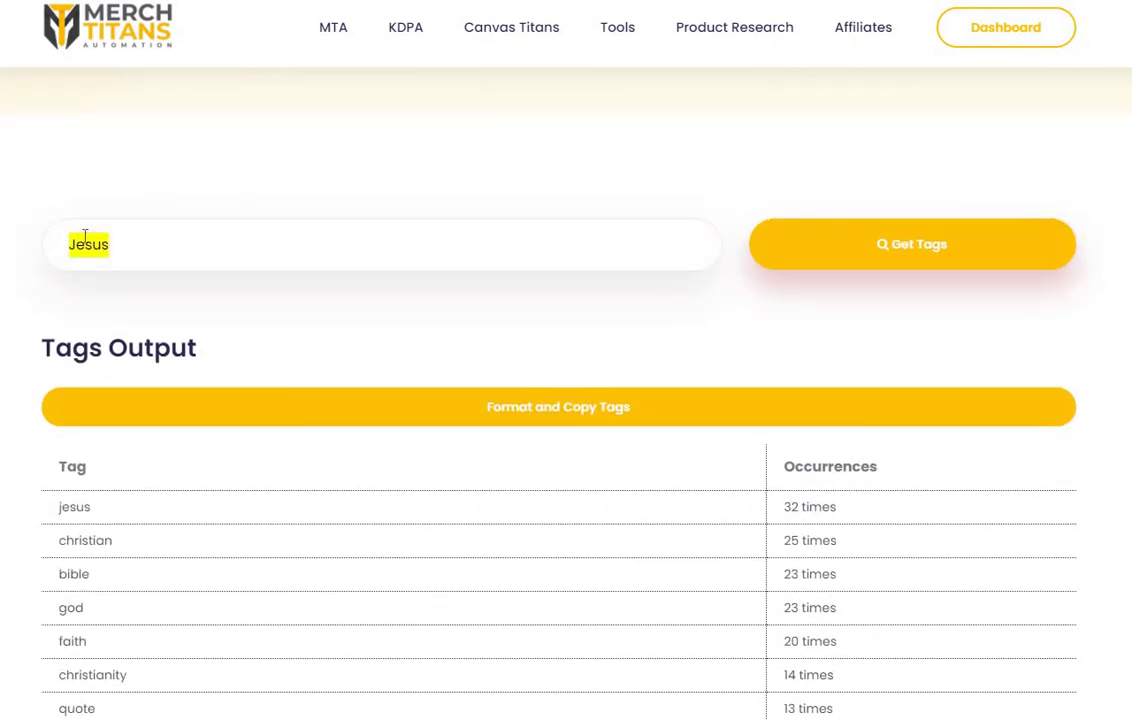
text(Skull)
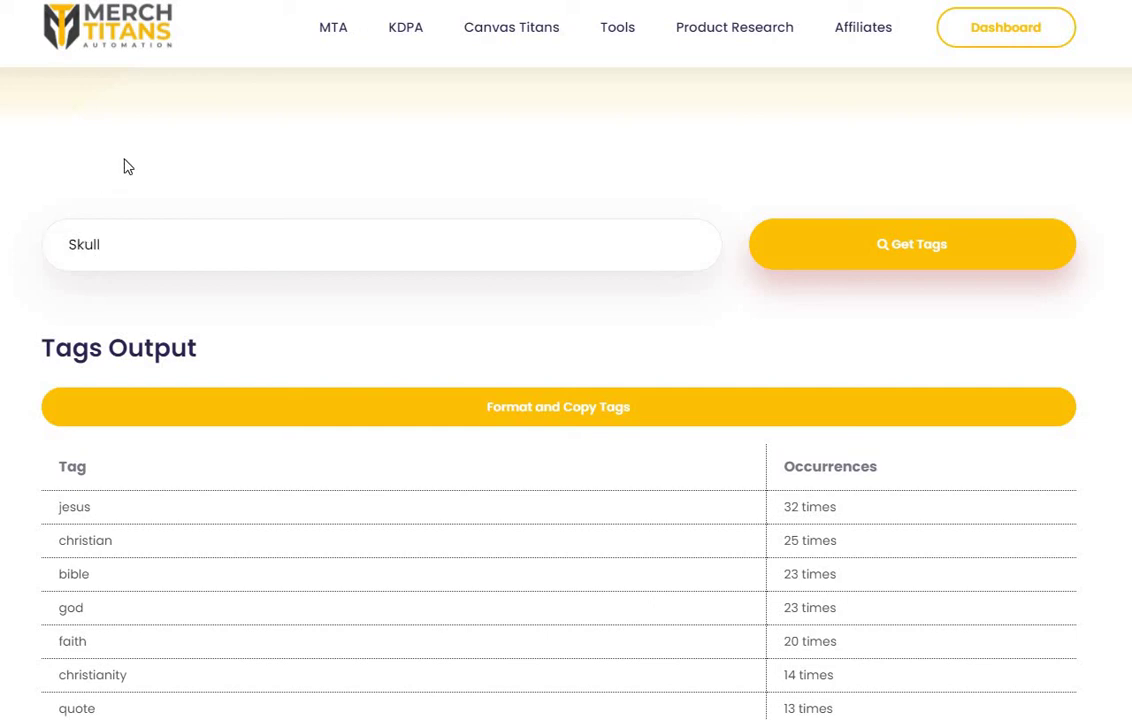
text(s)
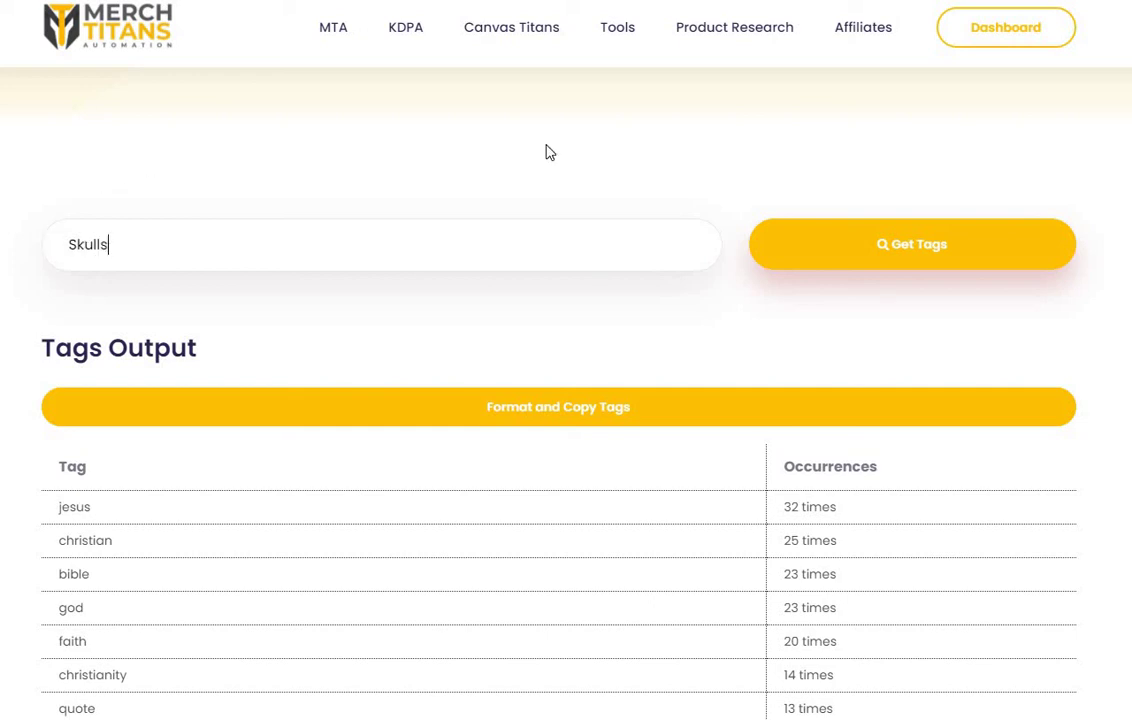
click(882, 245)
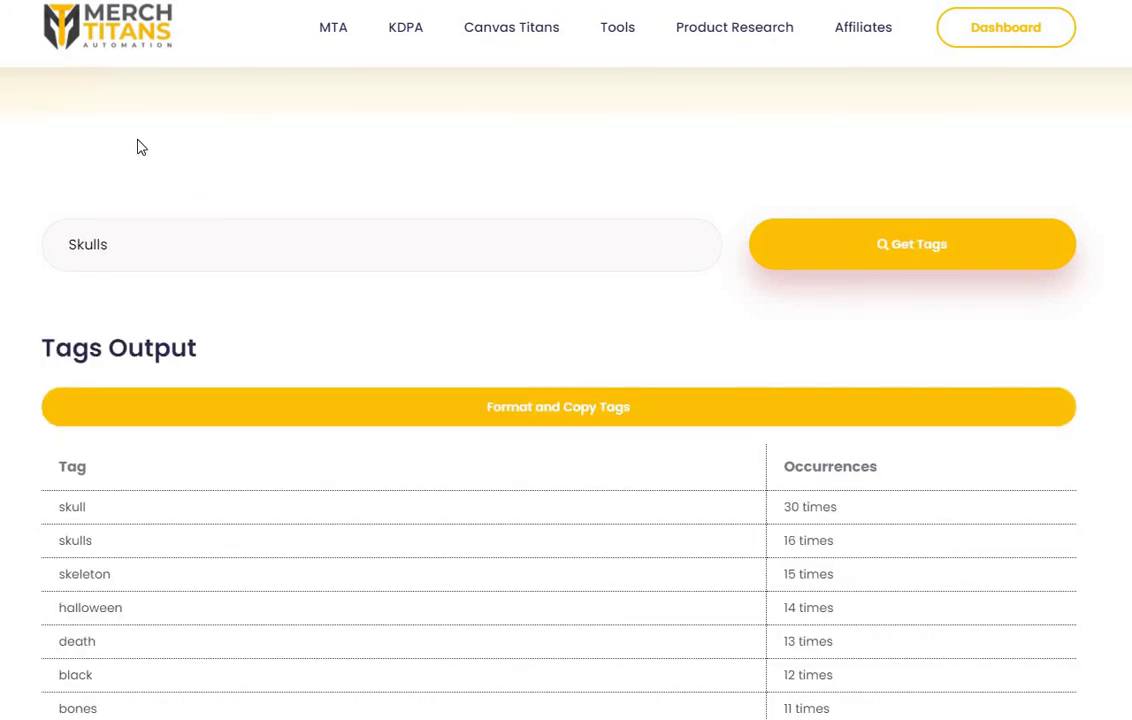
- Examine the tags generated for "Skulls" and their occurrences, from the most frequent down to the mid-range ones
scroll(60, 145, down, 2)
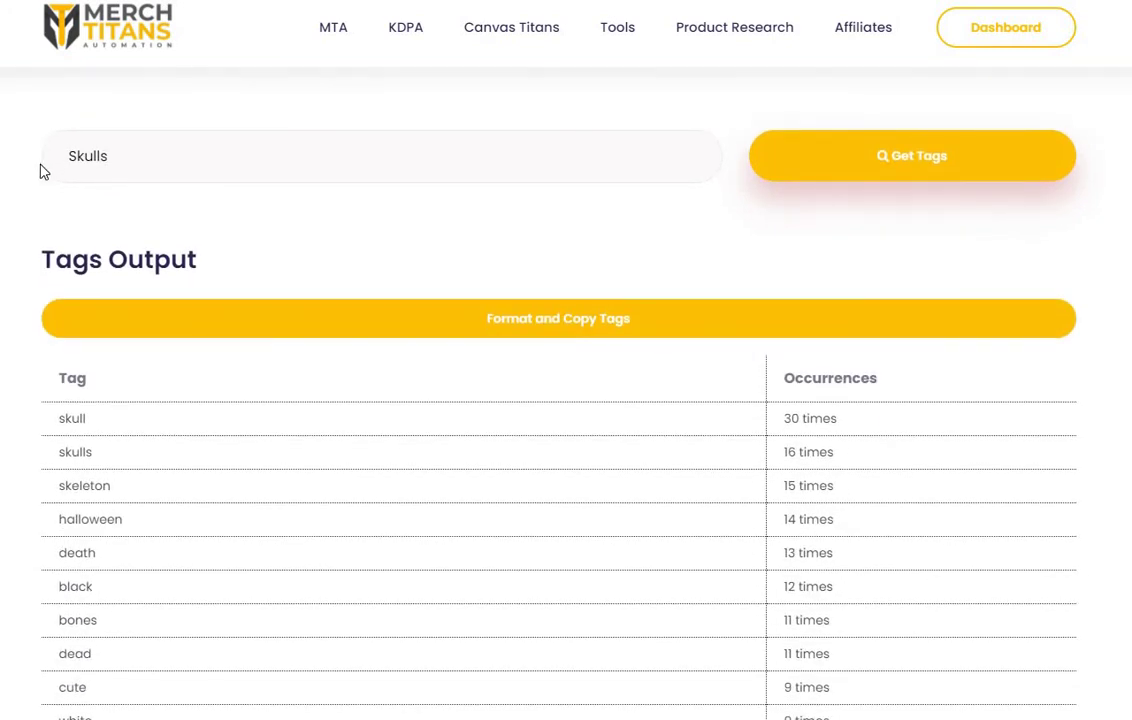
scroll(42, 172, down, 1)
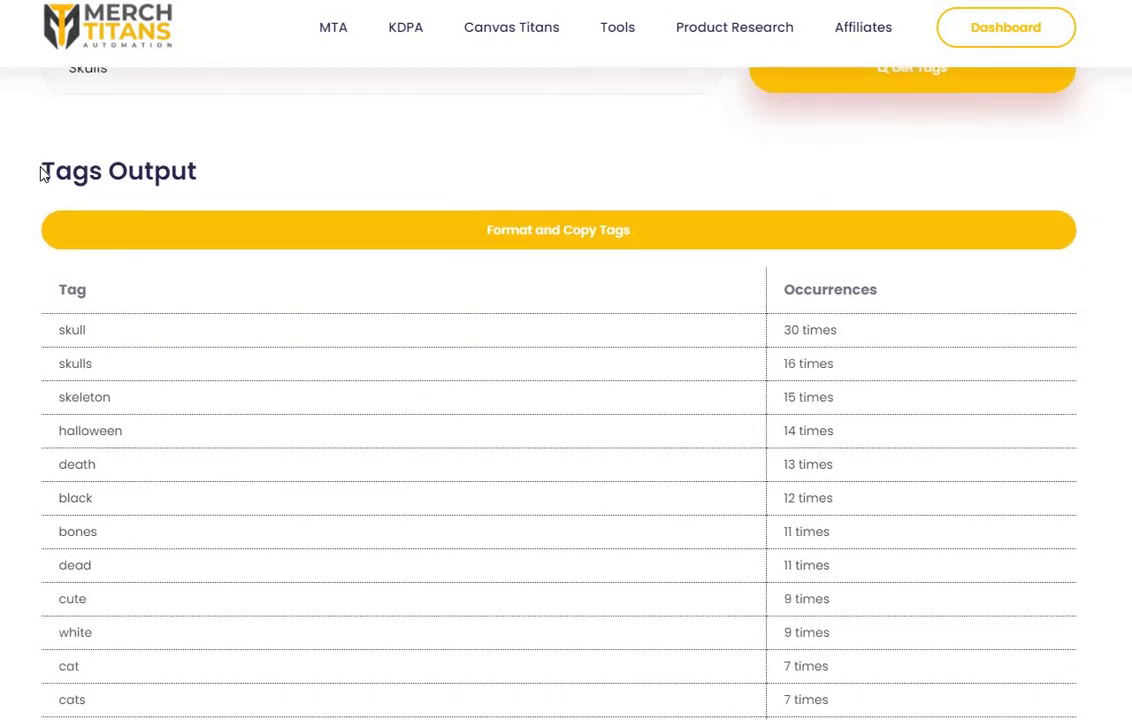
scroll(42, 172, down, 2)
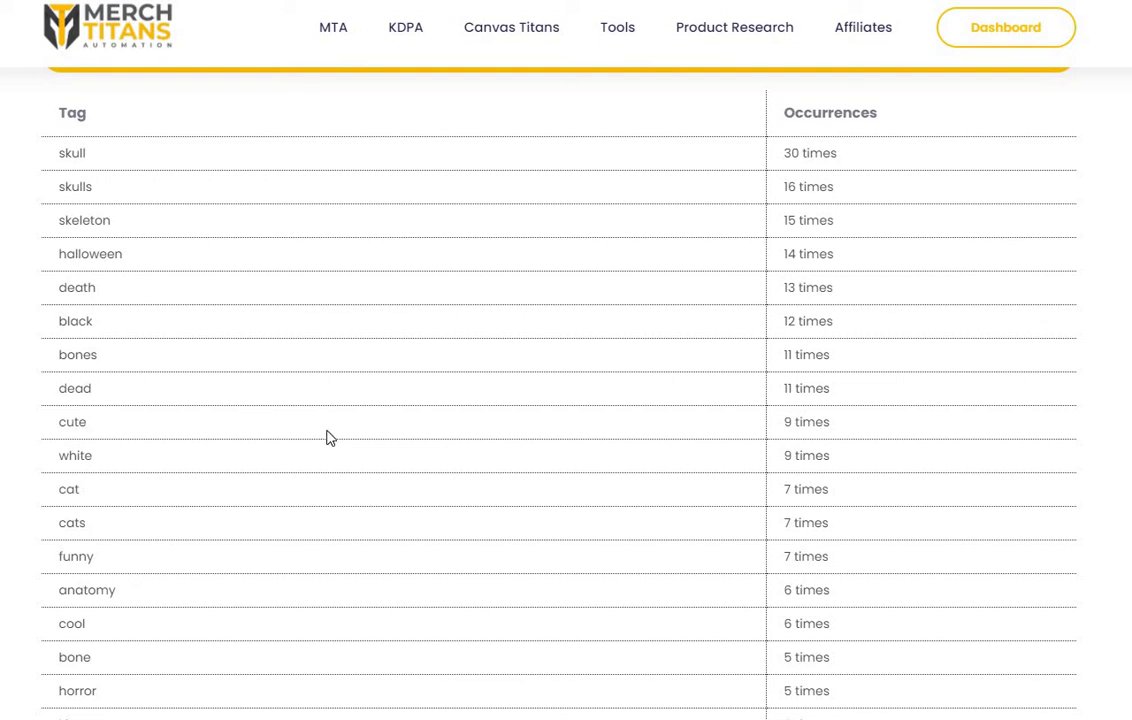
scroll(337, 433, down, 1)
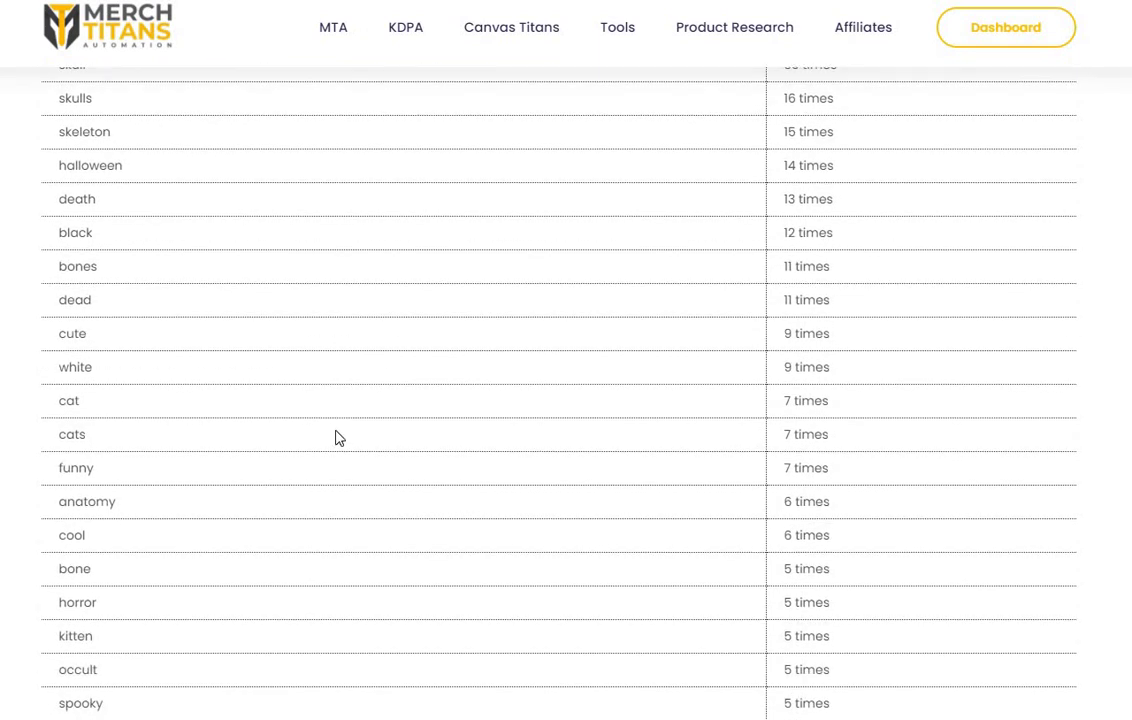
scroll(340, 437, down, 2)
scroll(343, 438, down, 1)
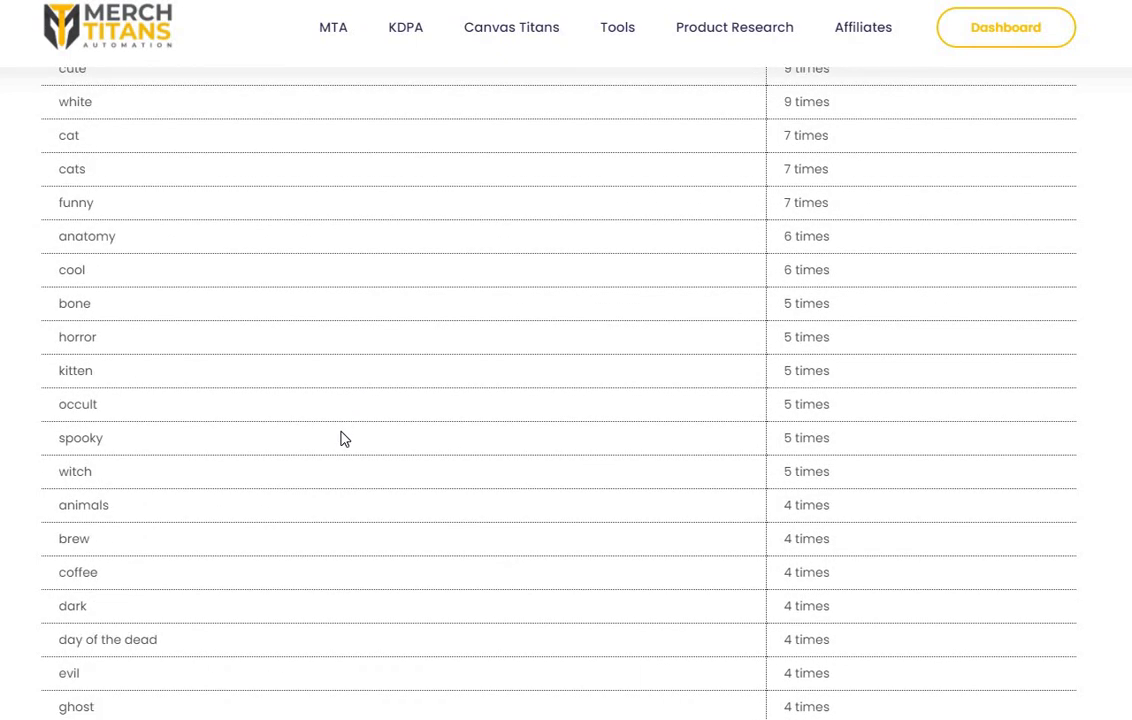
scroll(343, 438, down, 3)
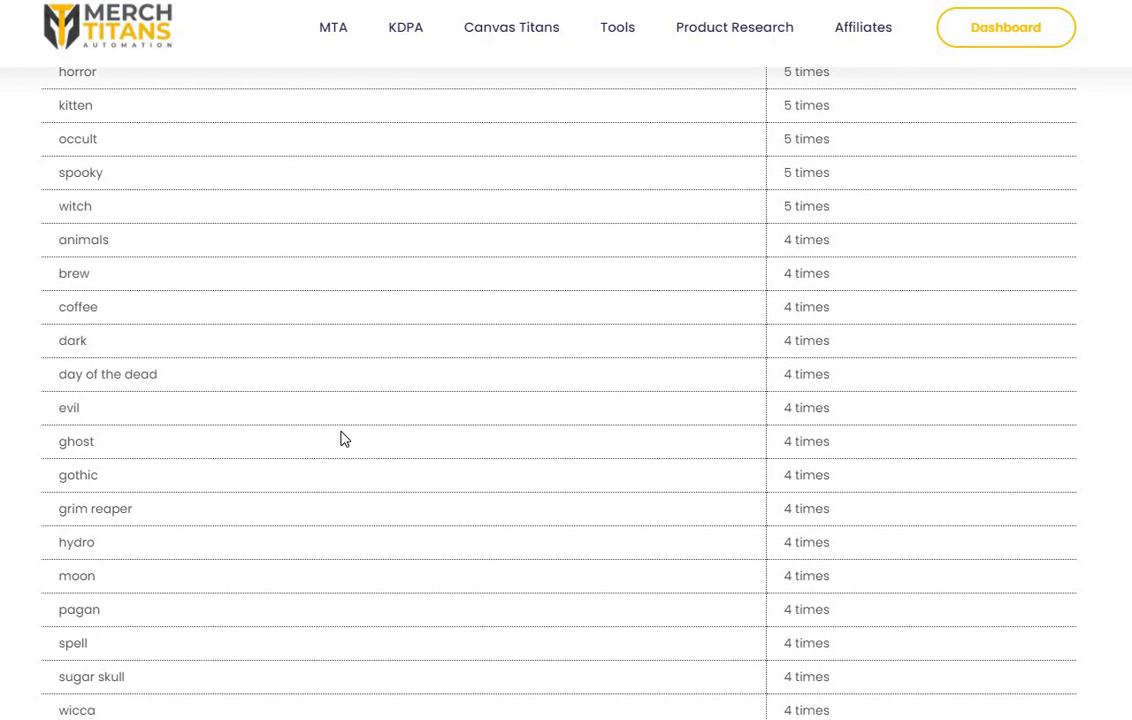
scroll(343, 438, down, 1)
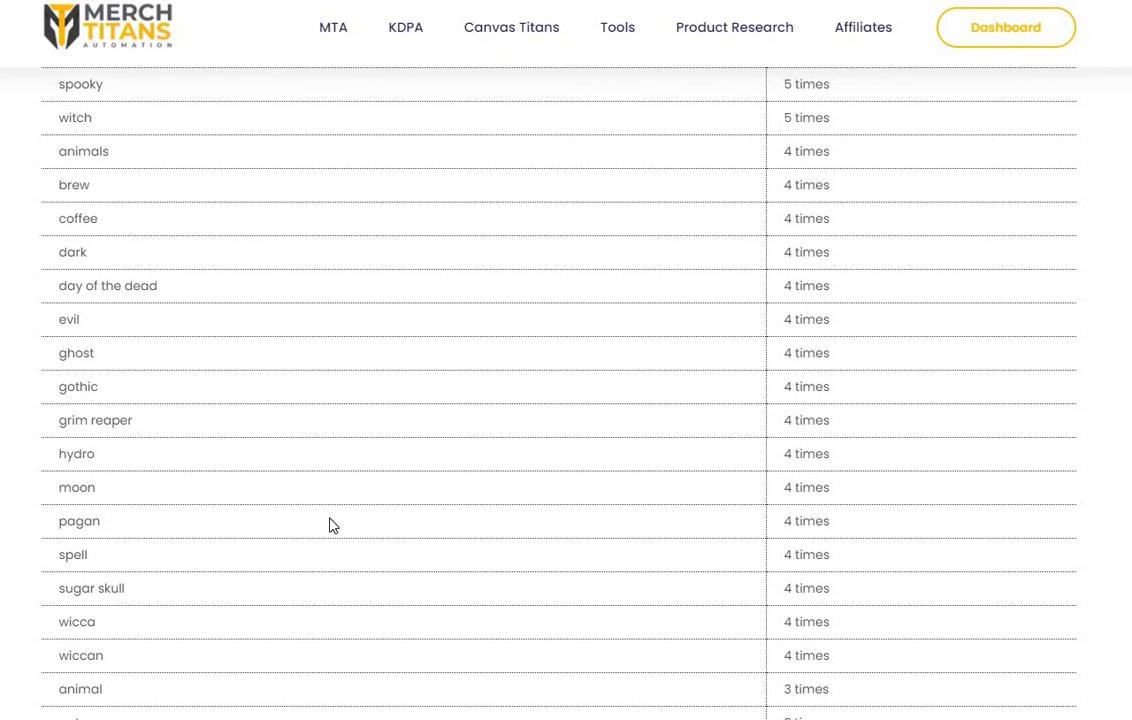
scroll(331, 525, down, 3)
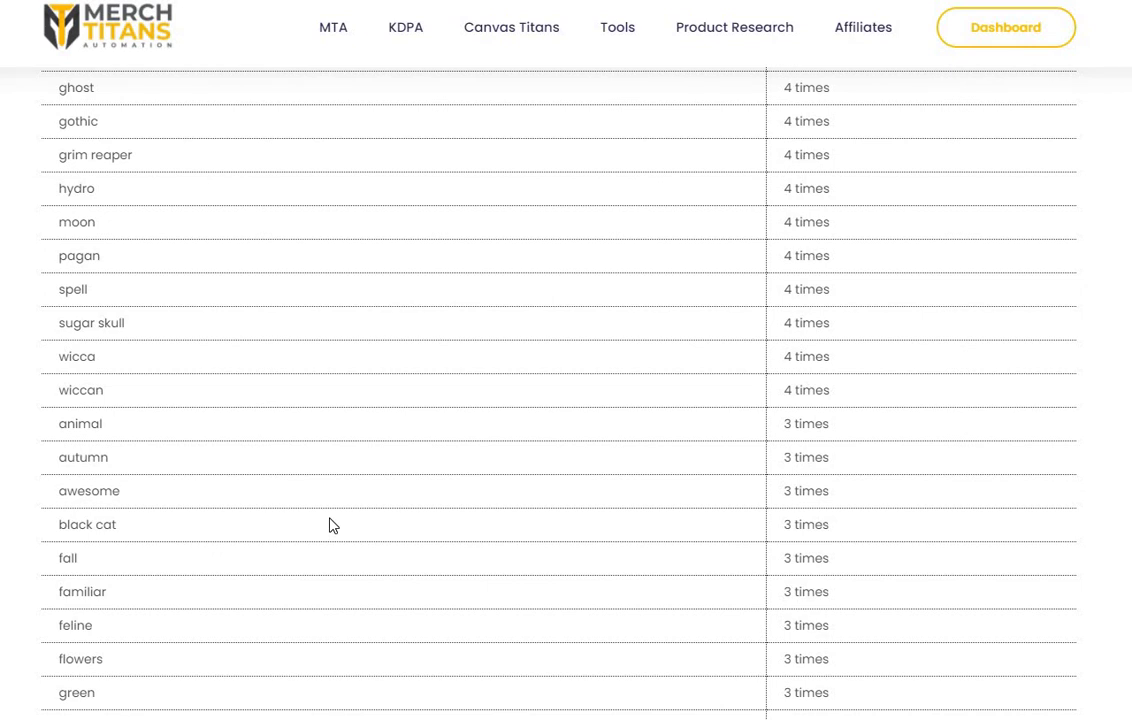
scroll(333, 525, down, 2)
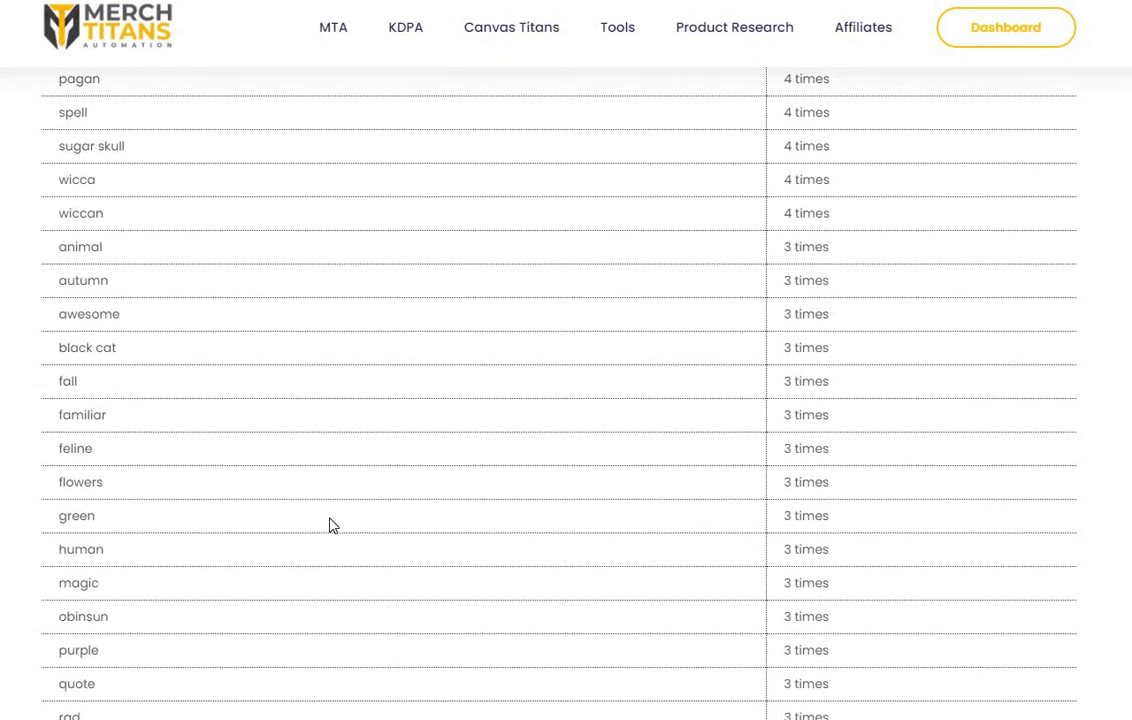
scroll(333, 525, down, 1)
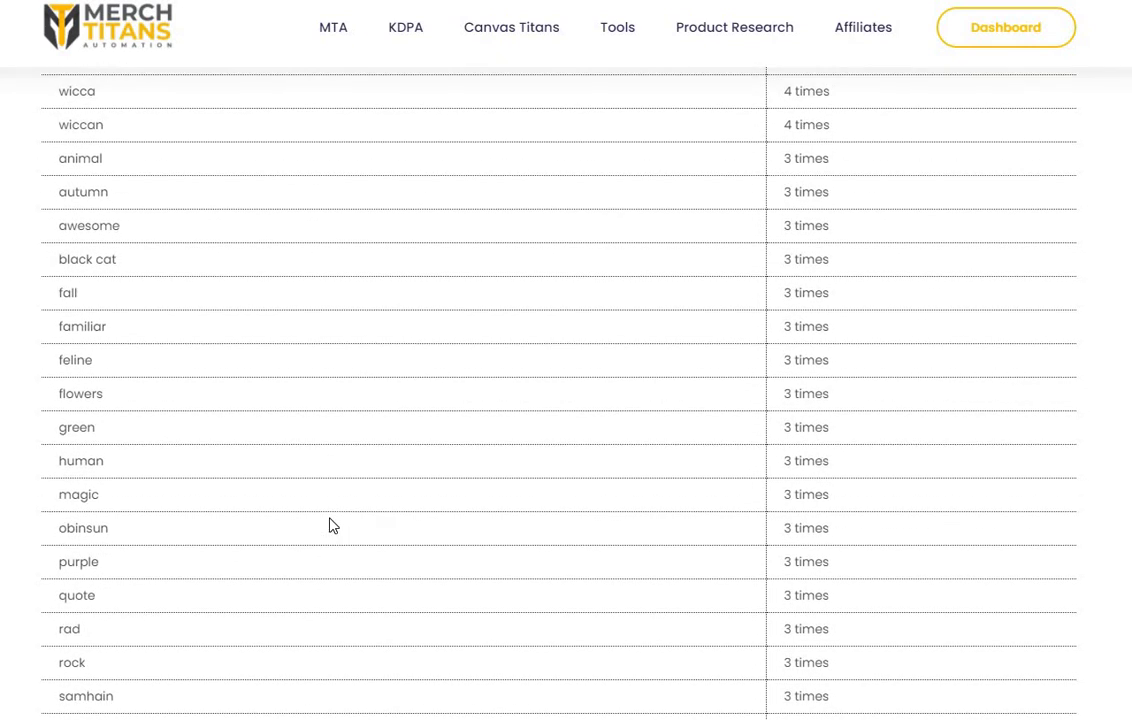
scroll(333, 525, down, 2)
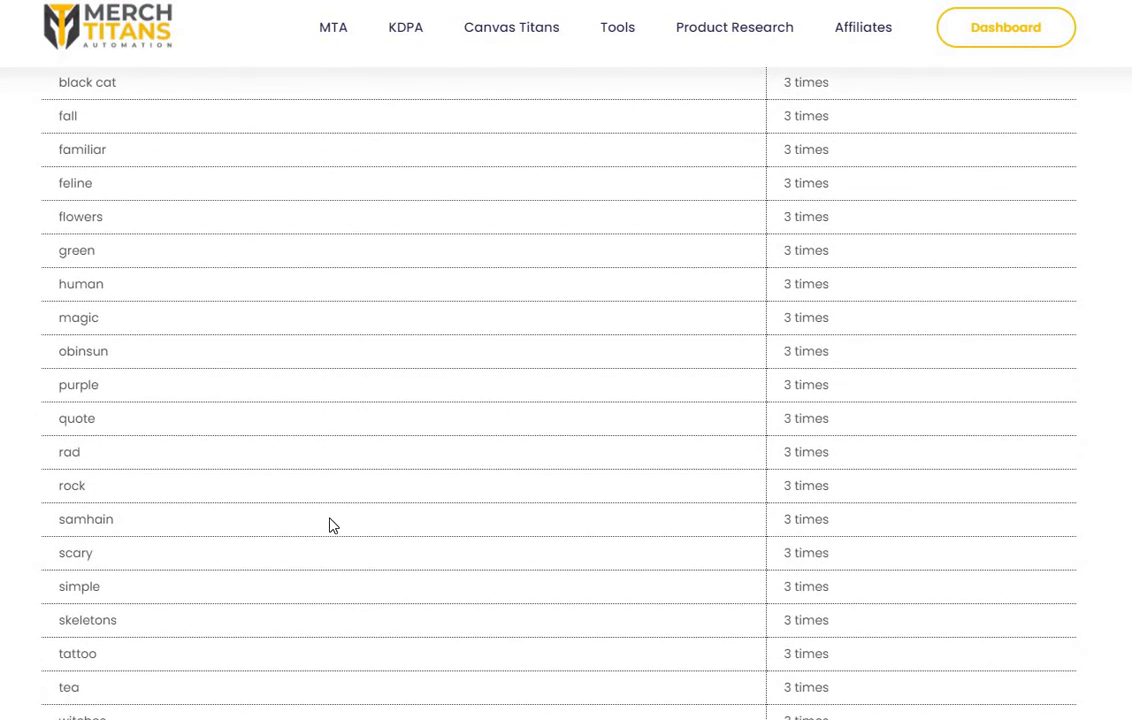
scroll(333, 525, down, 1)
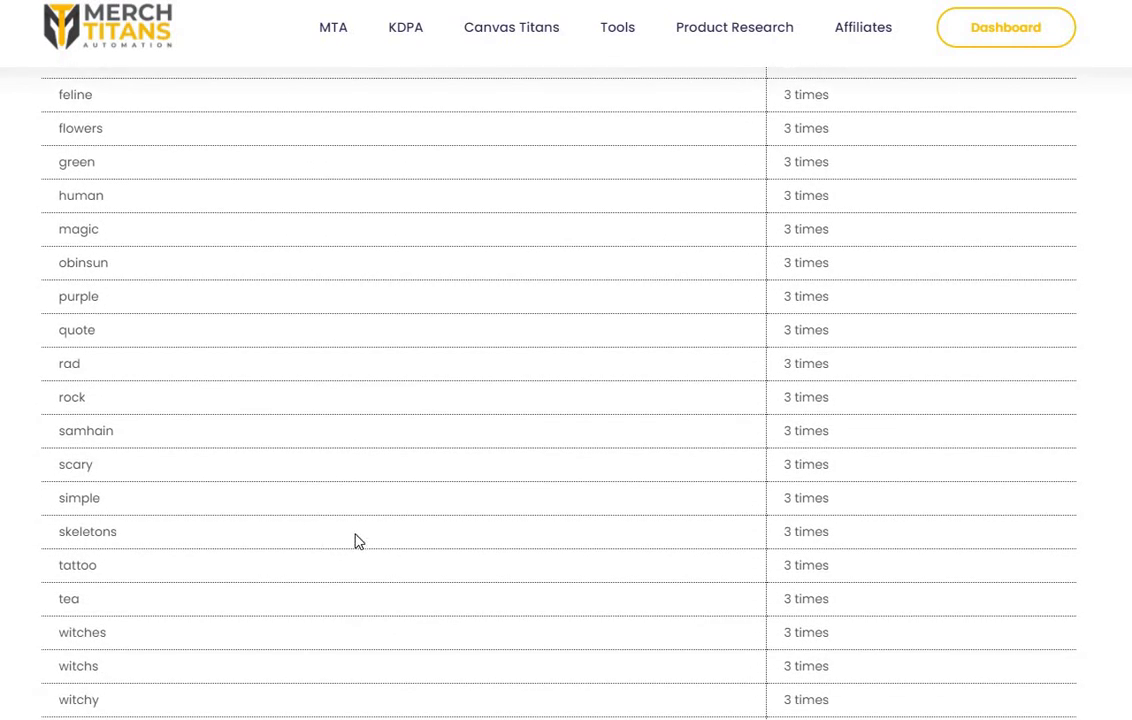
- Look through the least frequent "Skulls" tags and recheck the most frequent ones at the start of the list
scroll(358, 541, down, 7)
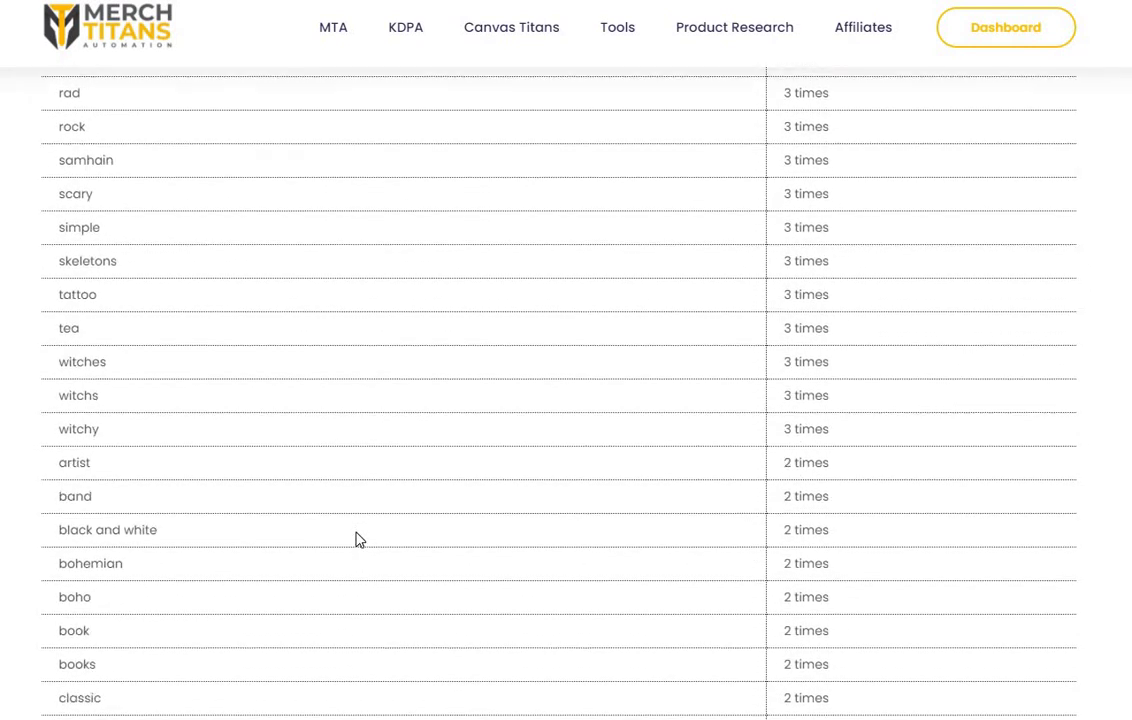
scroll(359, 540, down, 6)
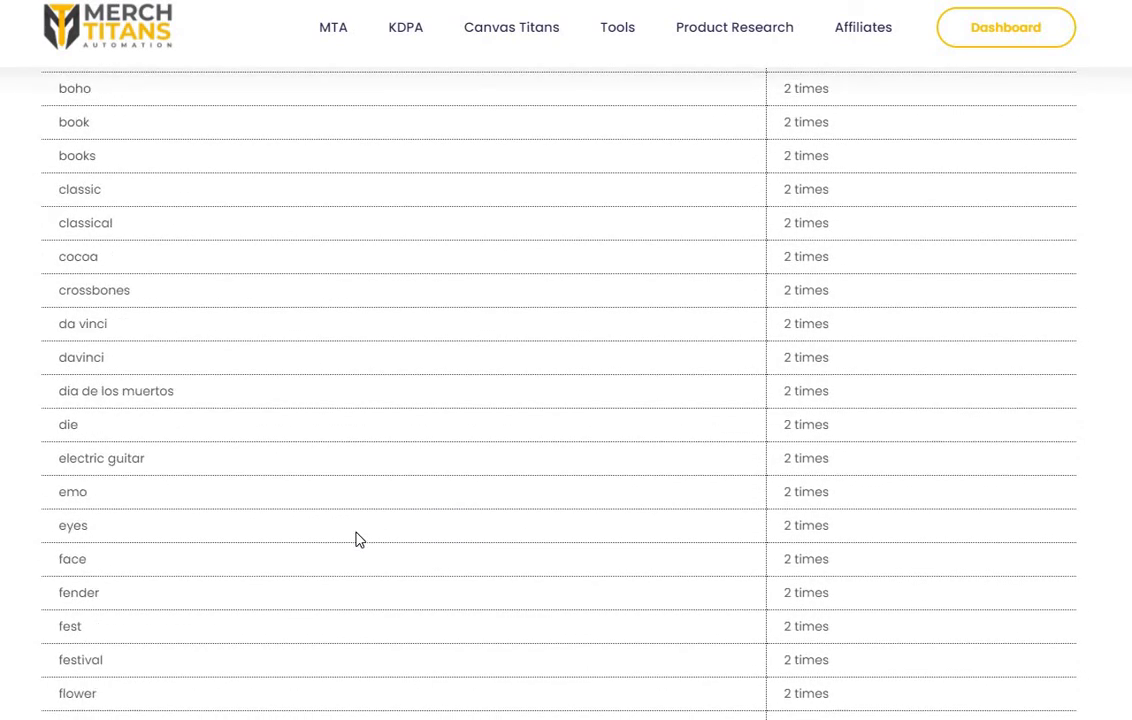
scroll(359, 540, down, 4)
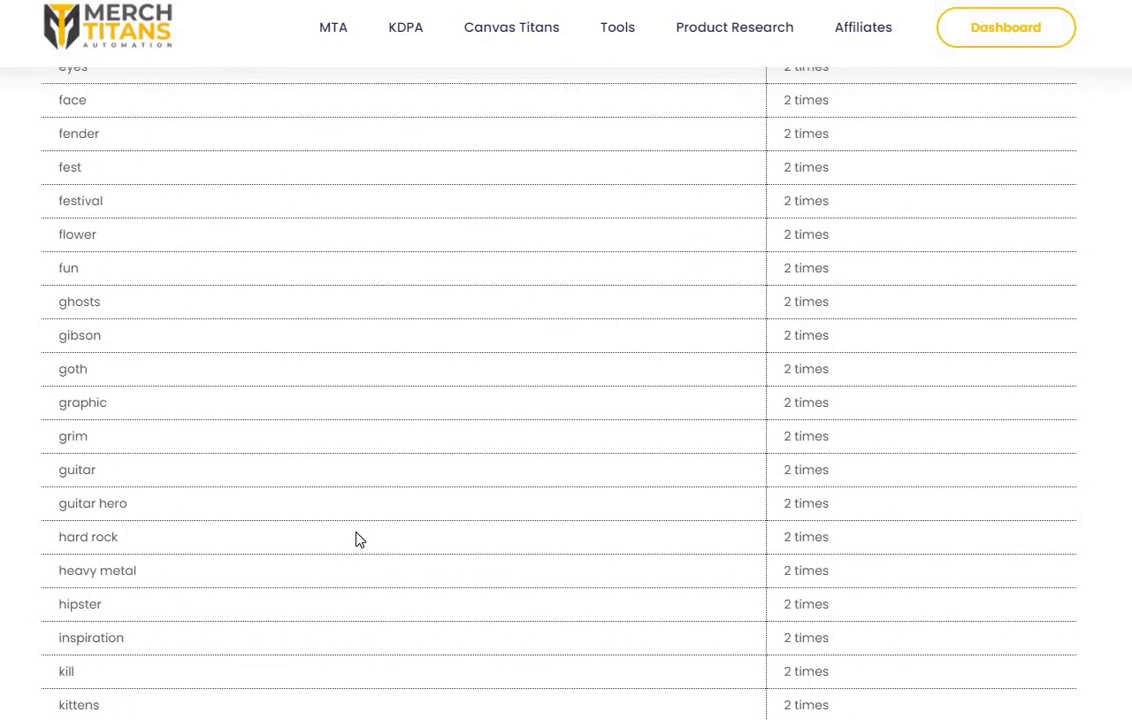
scroll(380, 538, down, 1)
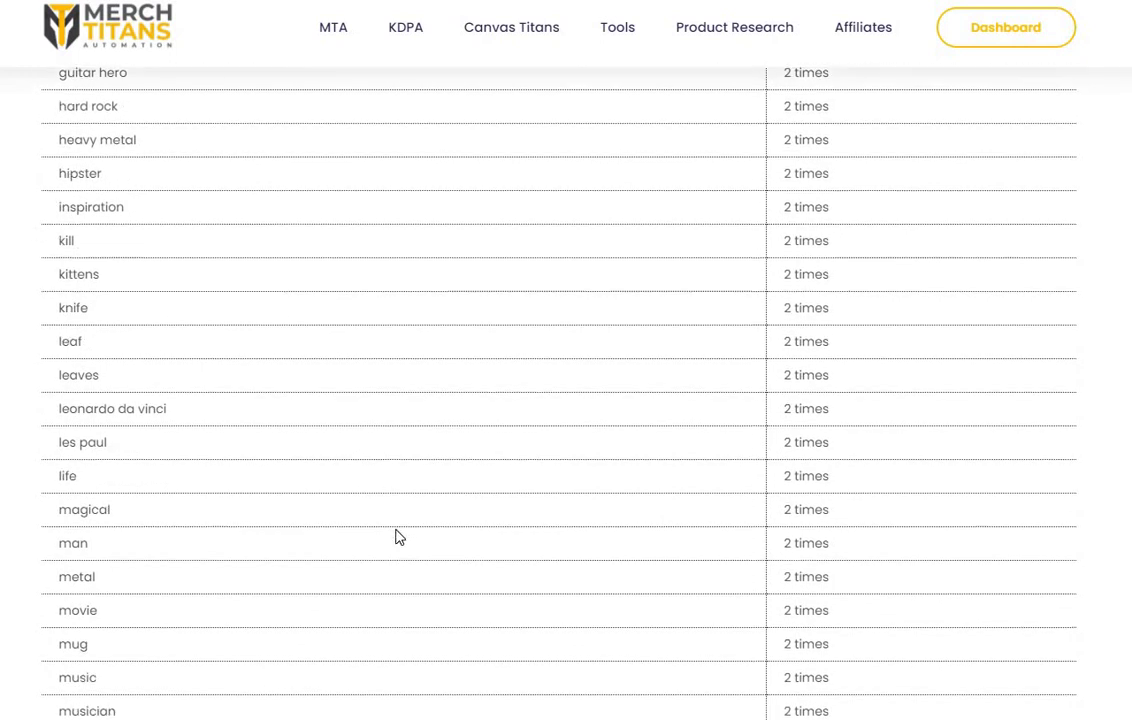
scroll(405, 530, down, 2)
scroll(407, 528, up, 20)
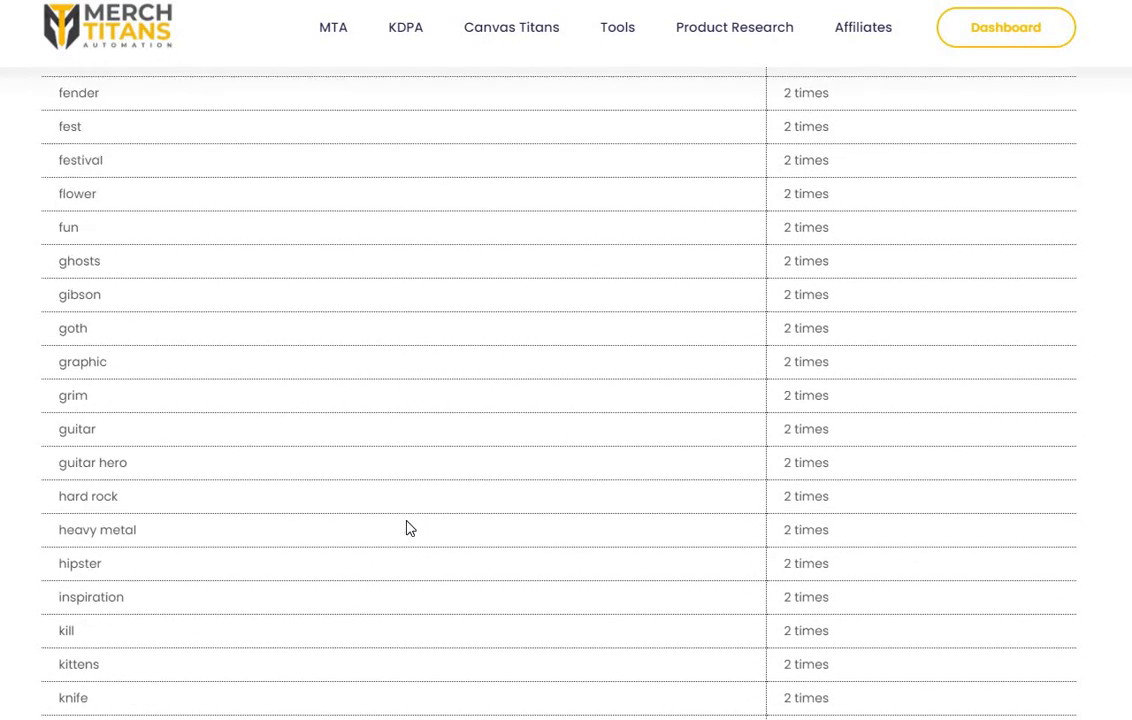
scroll(415, 525, up, 15)
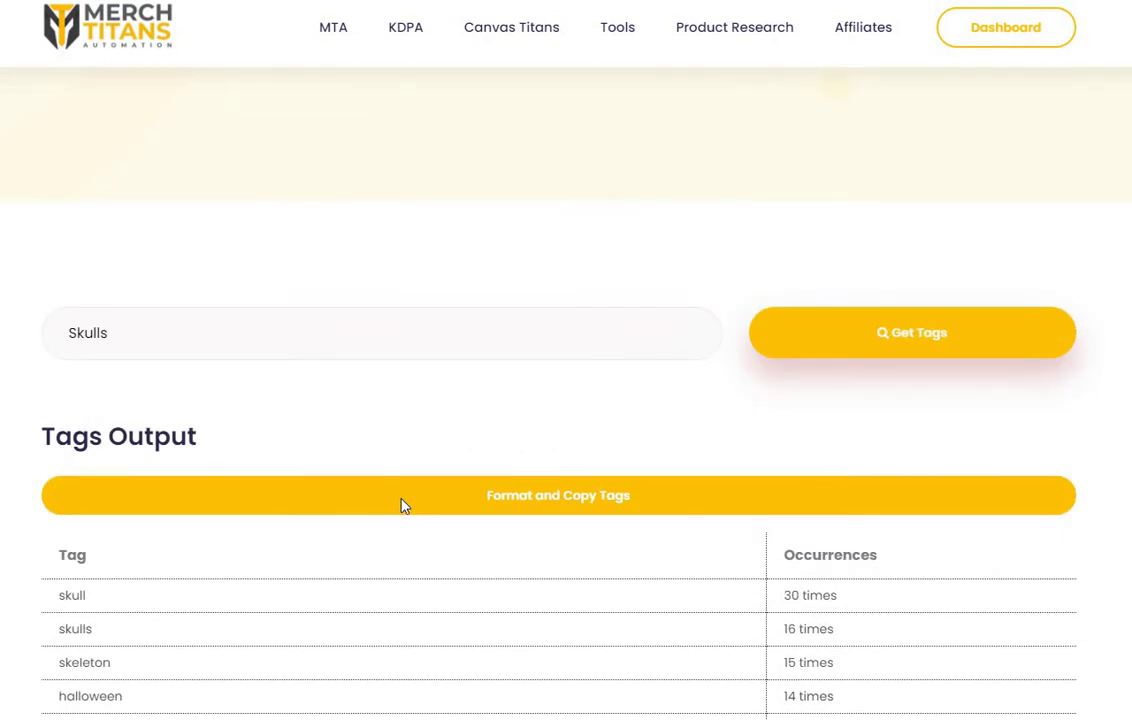
scroll(402, 503, down, 4)
scroll(405, 502, down, 1)
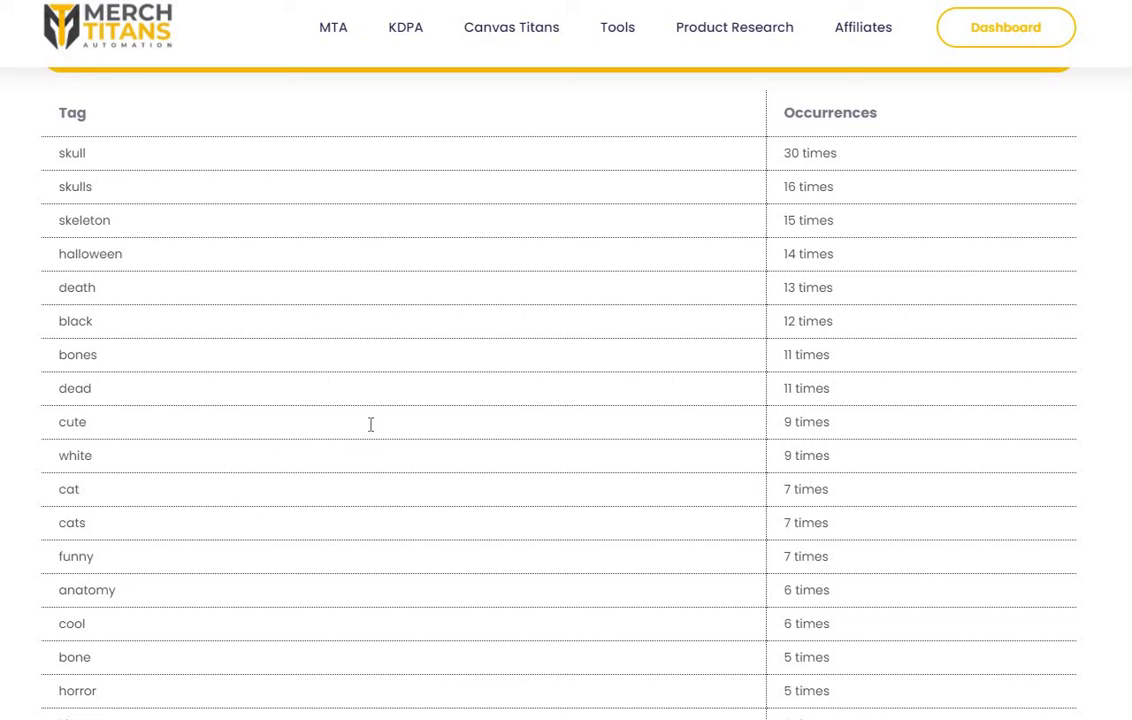
- Replace the base tag with "Political" and generate a new list of RedBubble tags
scroll(371, 424, up, 5)
double_click(77, 421)
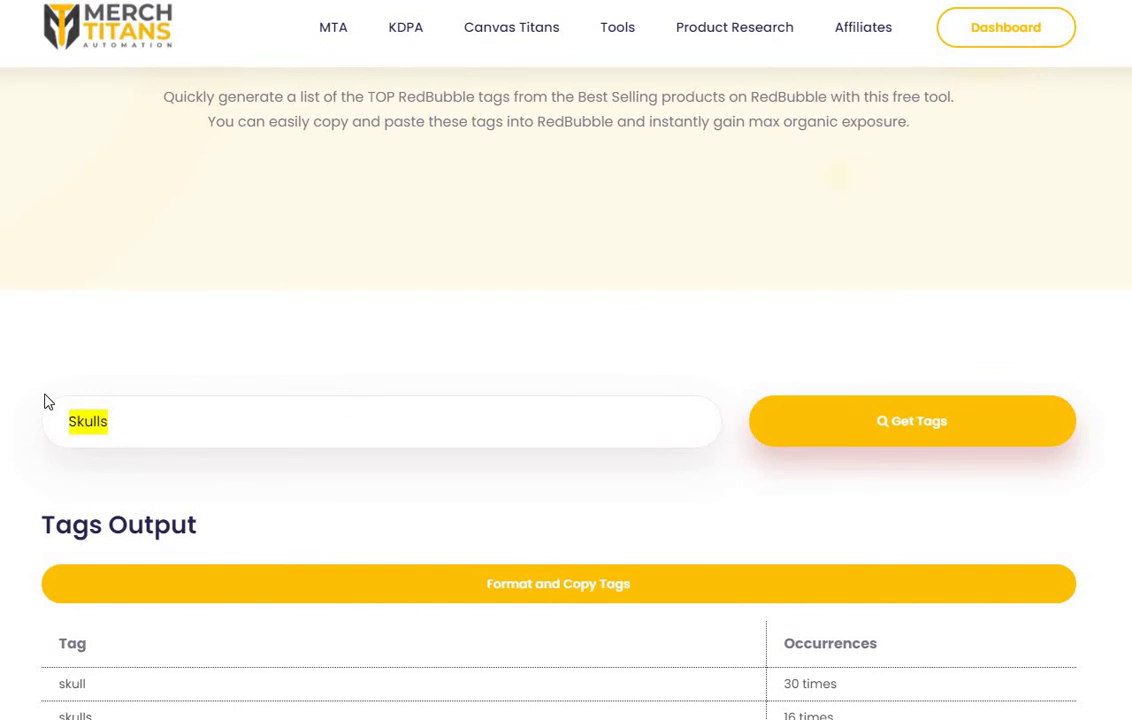
text(Political)
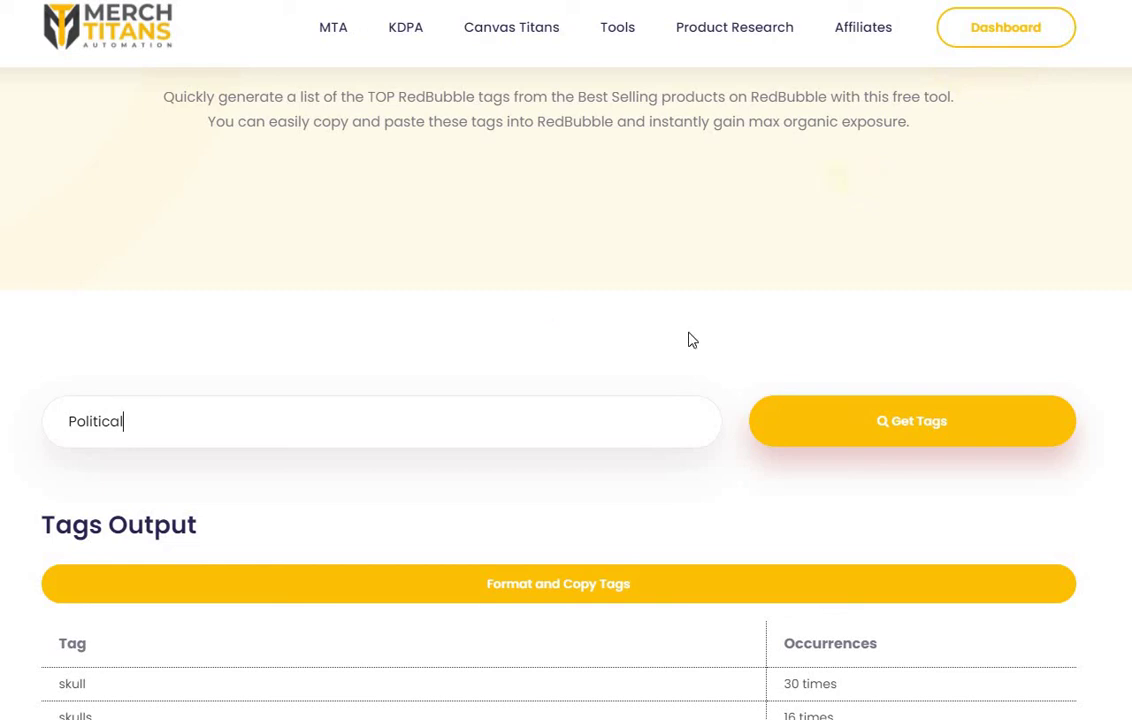
click(925, 434)
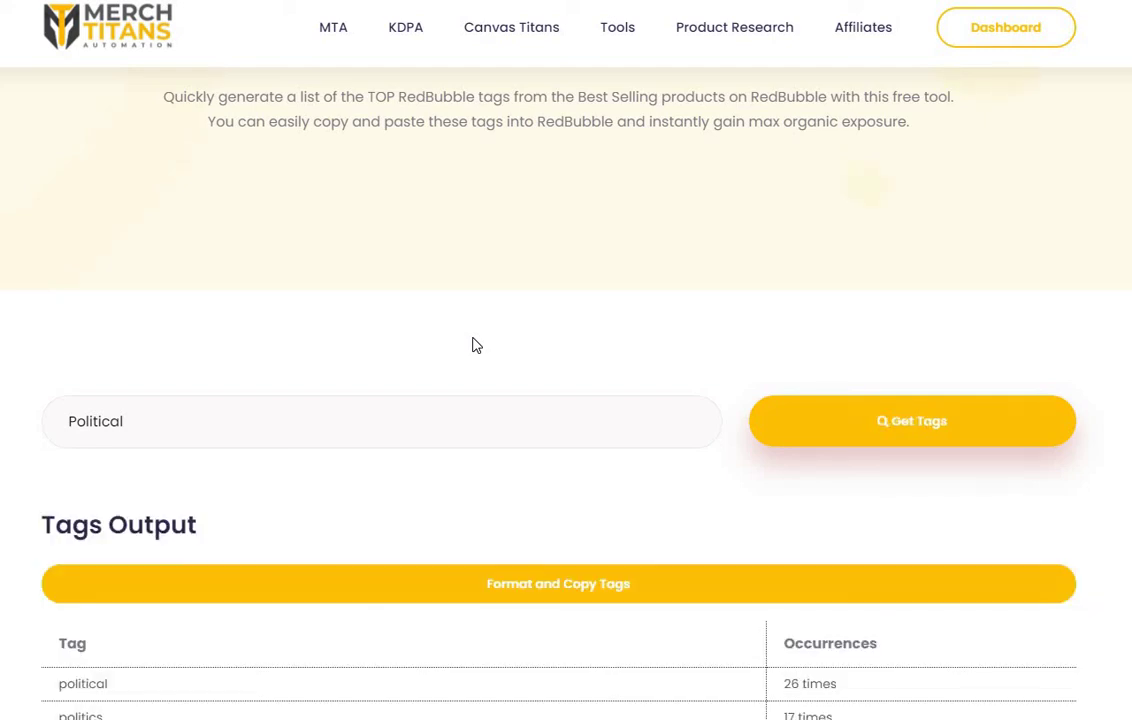
- Examine the tags generated for "Political" and their occurrences, from the most frequent down to the mid-range ones
scroll(493, 311, down, 5)
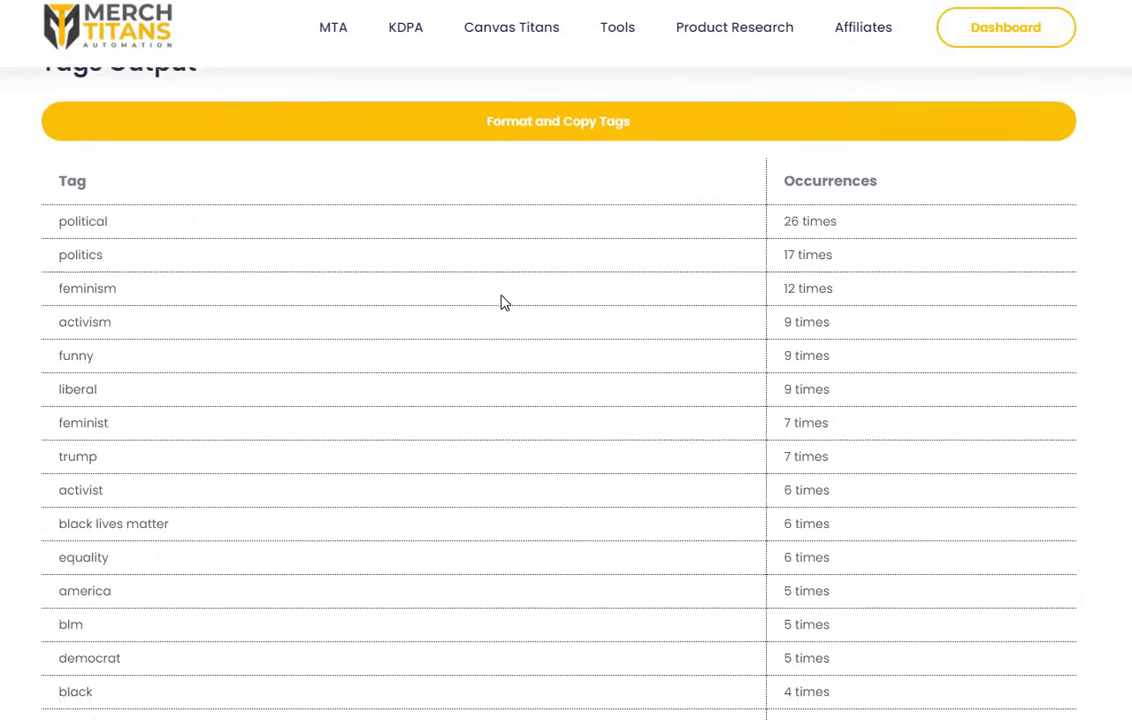
scroll(503, 302, down, 1)
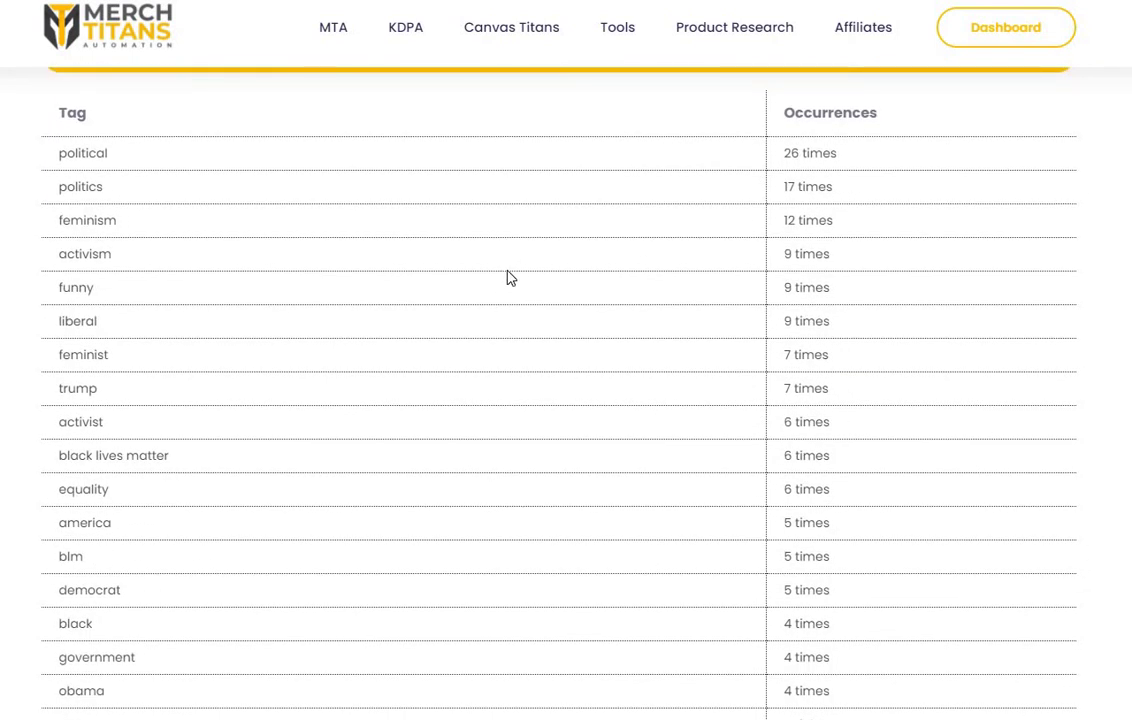
scroll(503, 255, up, 6)
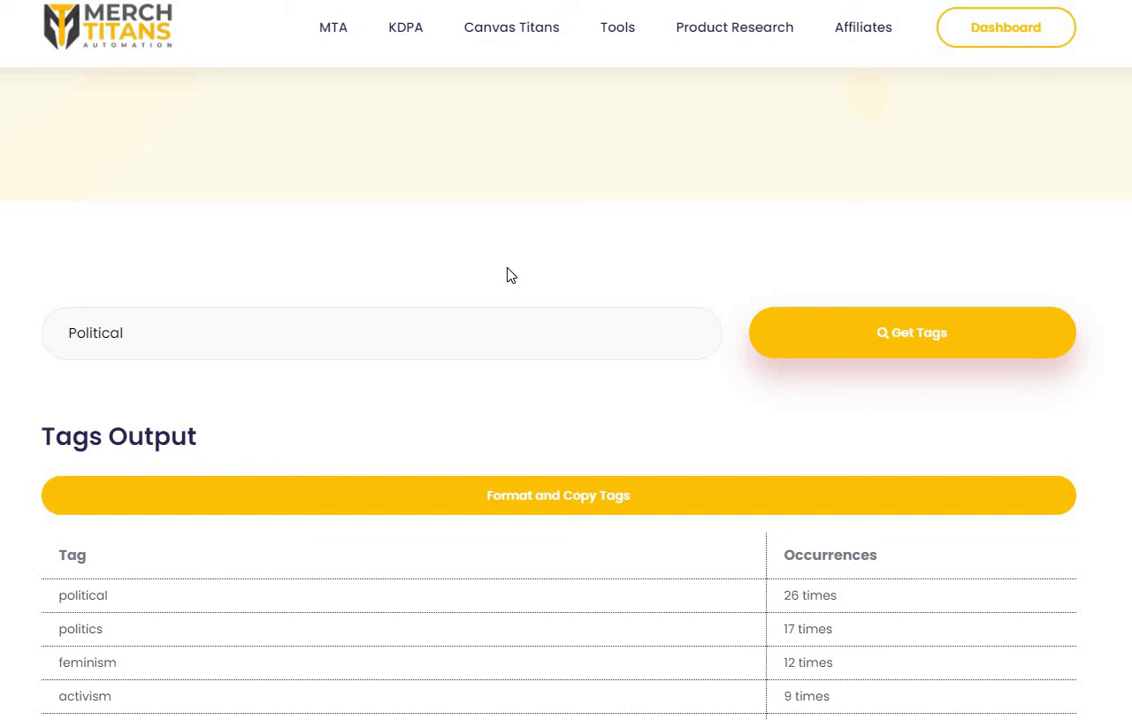
scroll(507, 273, down, 6)
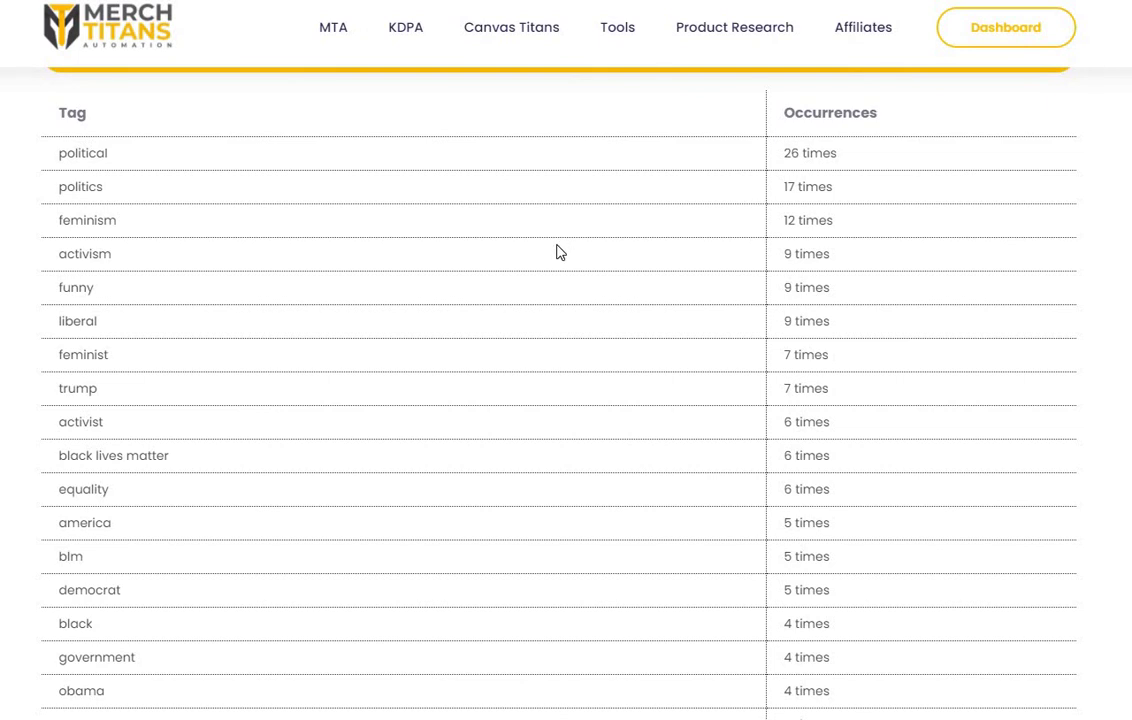
scroll(560, 258, down, 1)
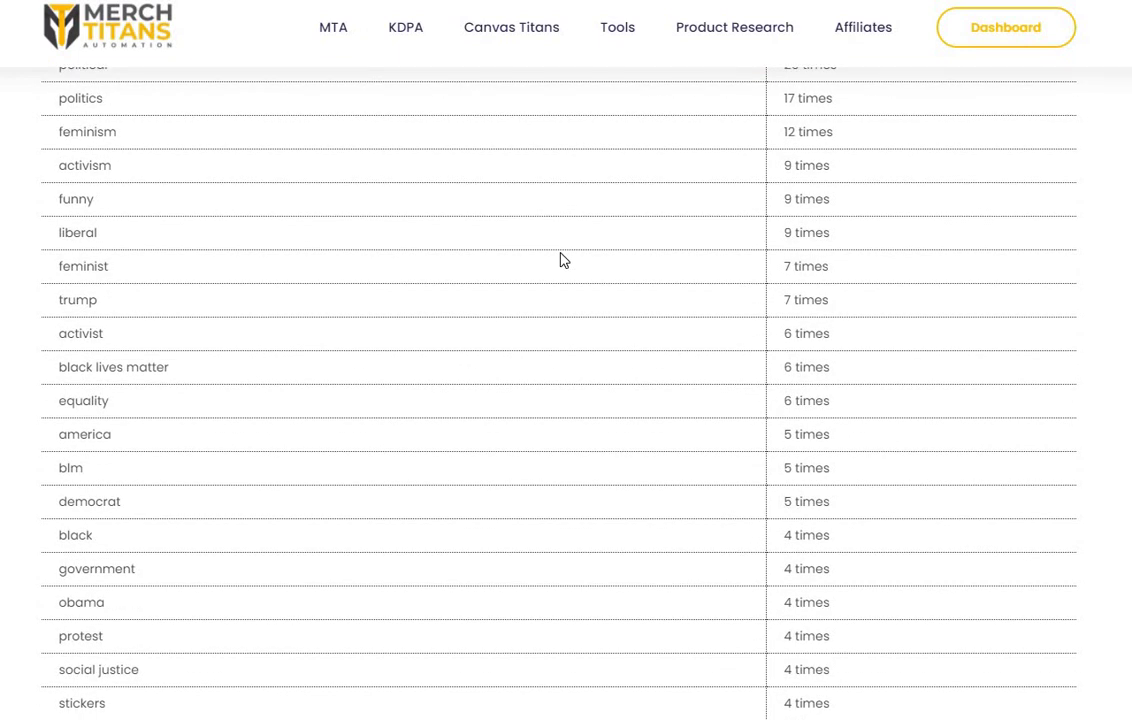
scroll(563, 259, down, 3)
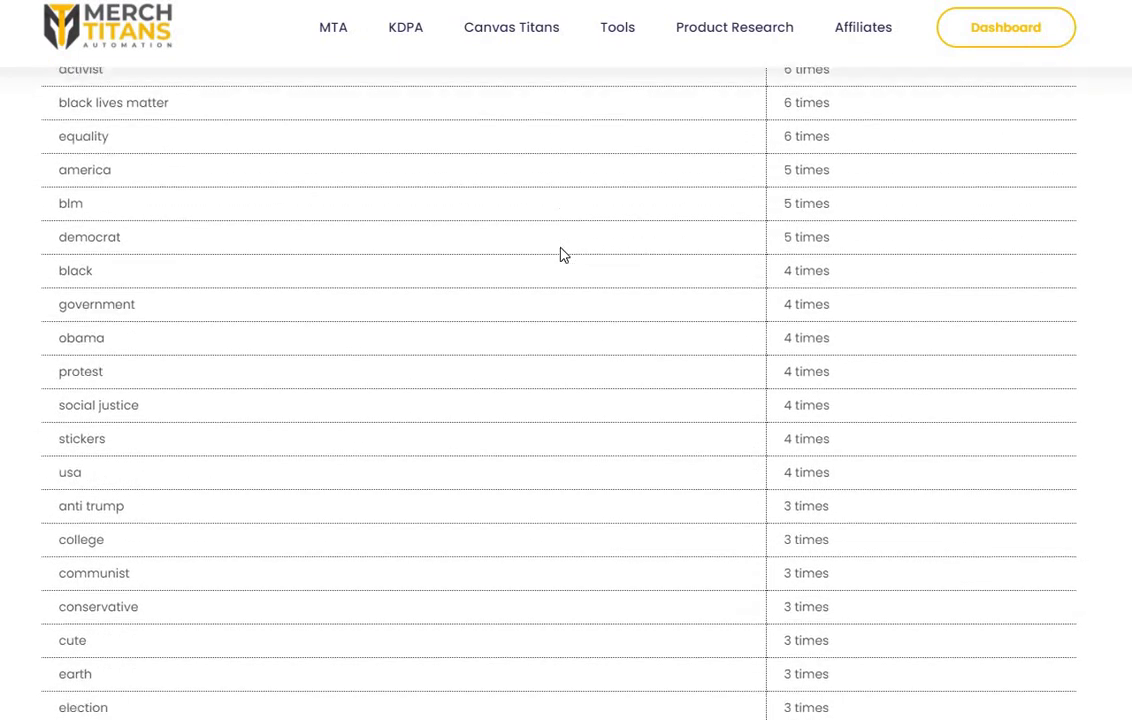
scroll(563, 256, down, 3)
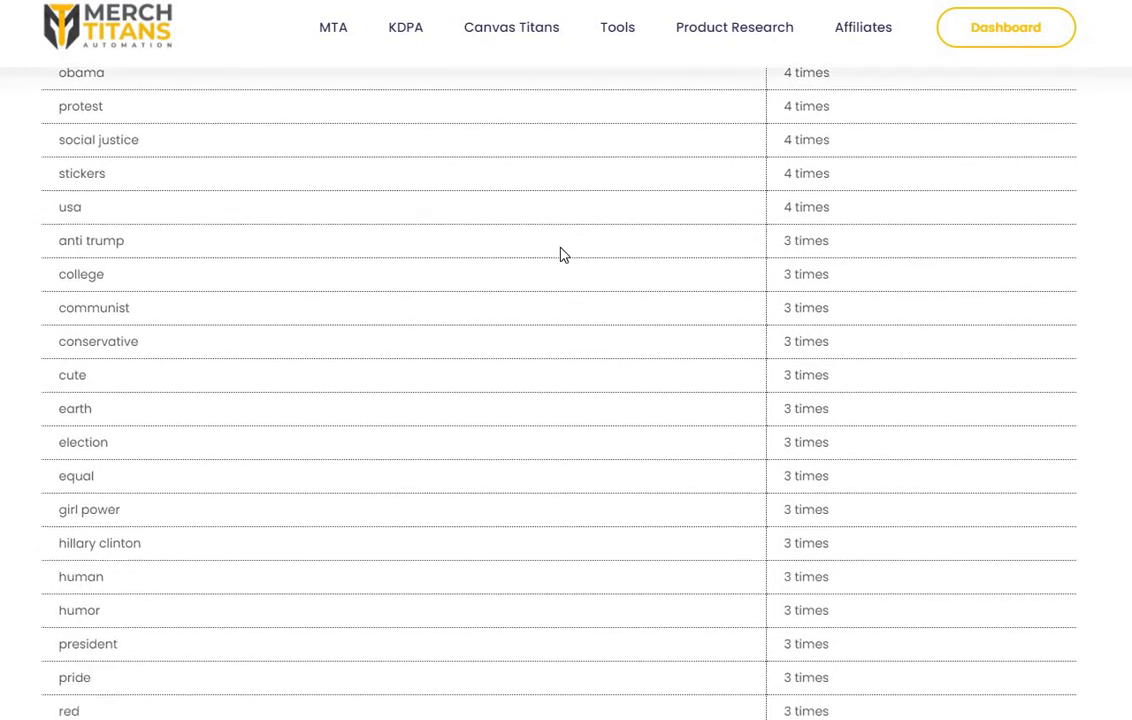
scroll(563, 256, down, 1)
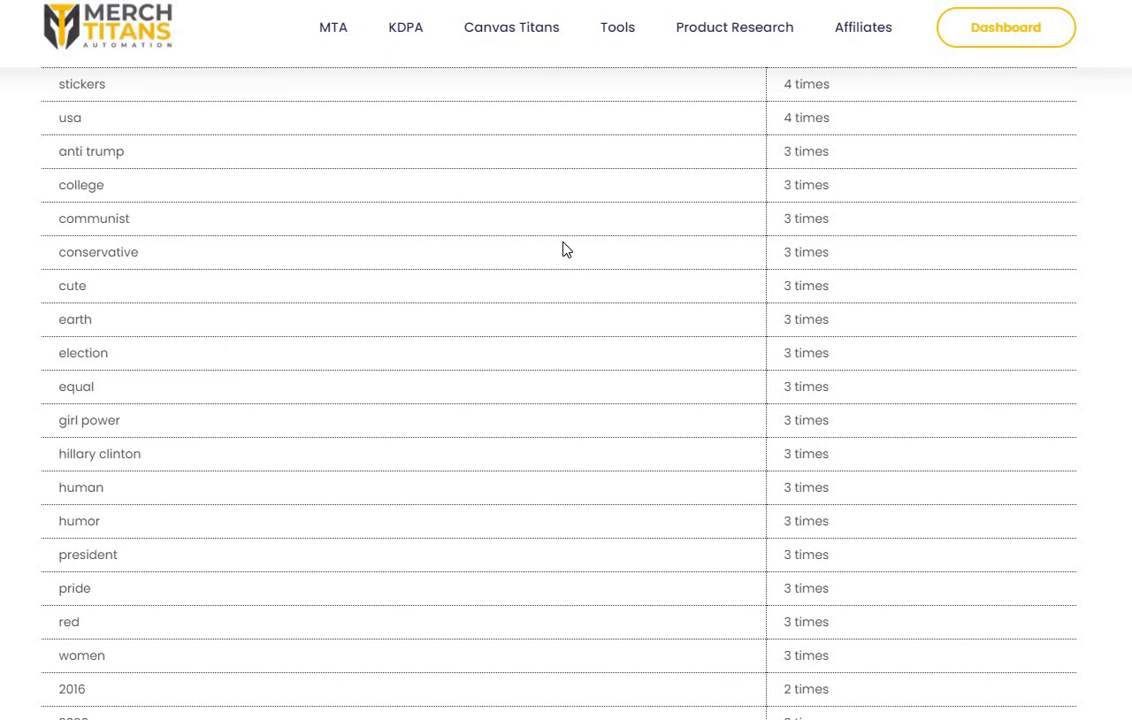
scroll(564, 250, down, 2)
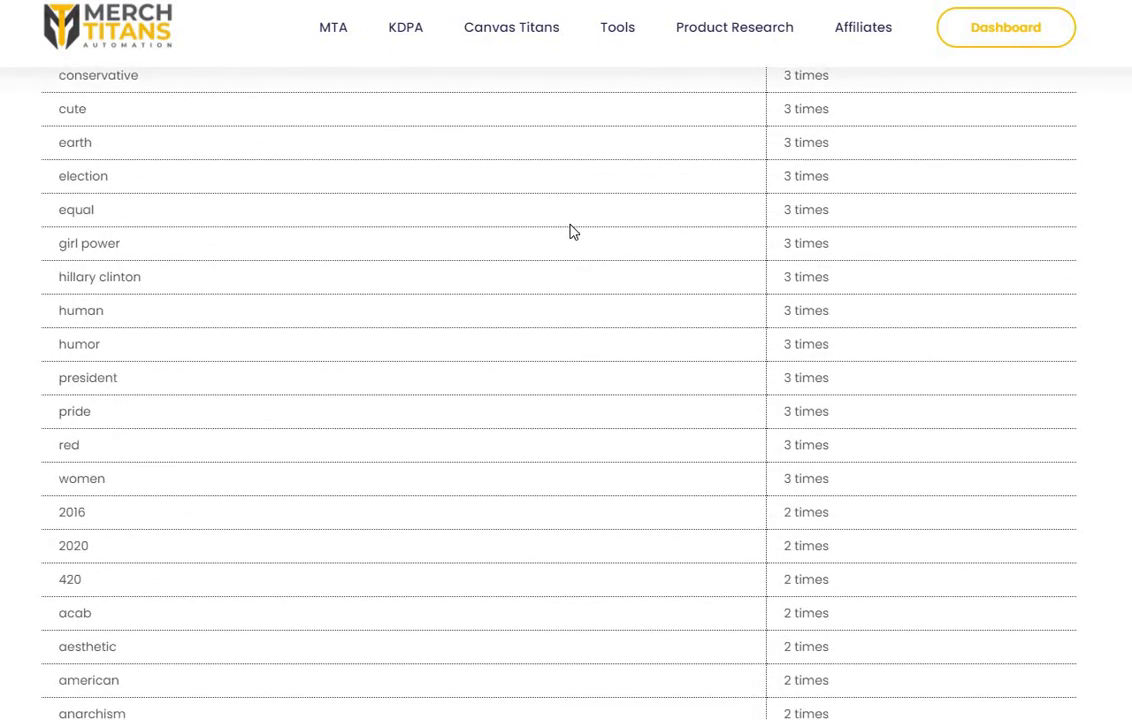
scroll(572, 231, down, 1)
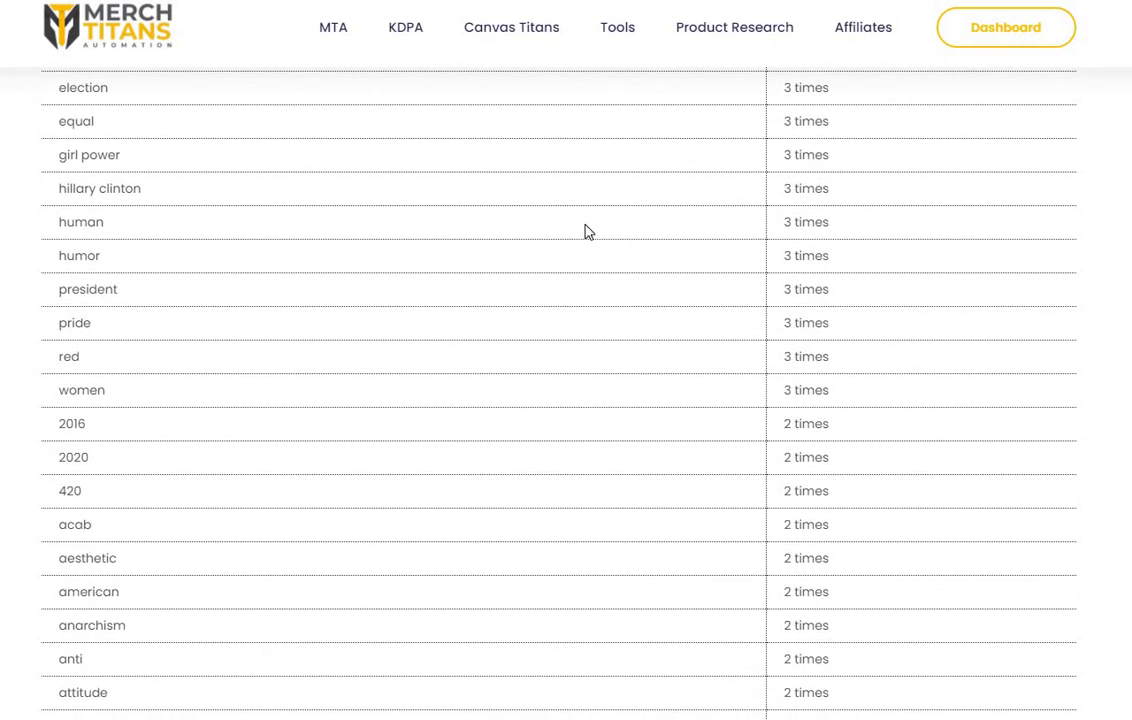
- Look through the less frequent "Political" tags and recheck the most frequent ones at the start of the list
scroll(587, 232, down, 2)
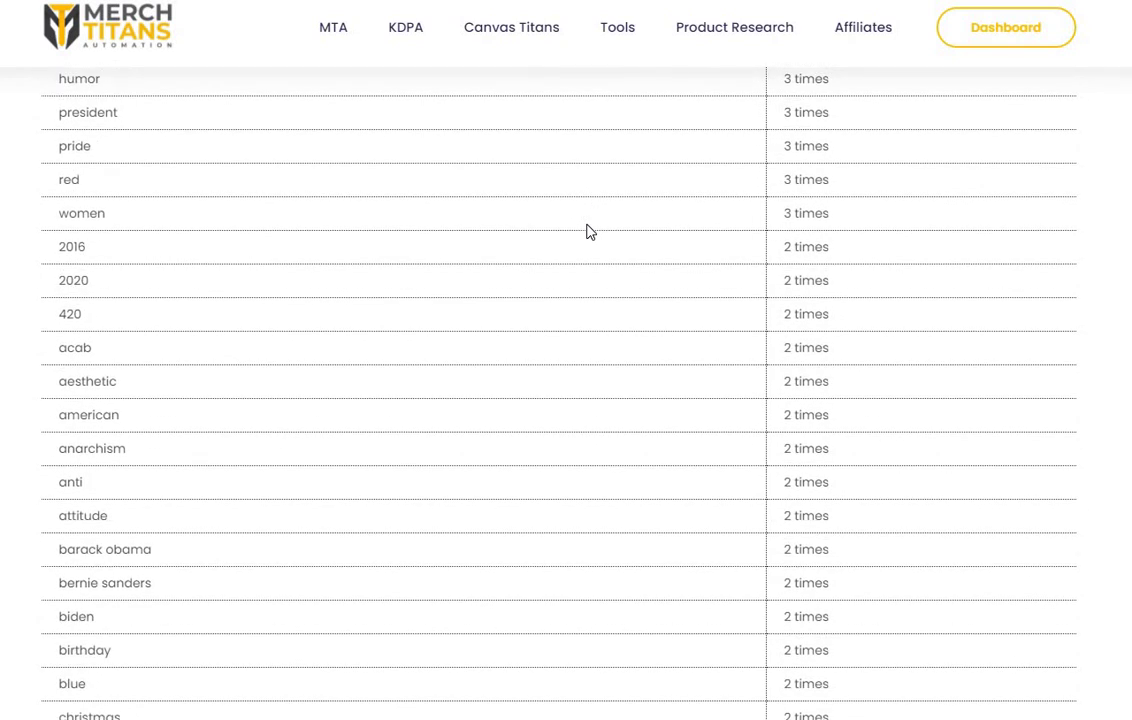
scroll(590, 245, down, 1)
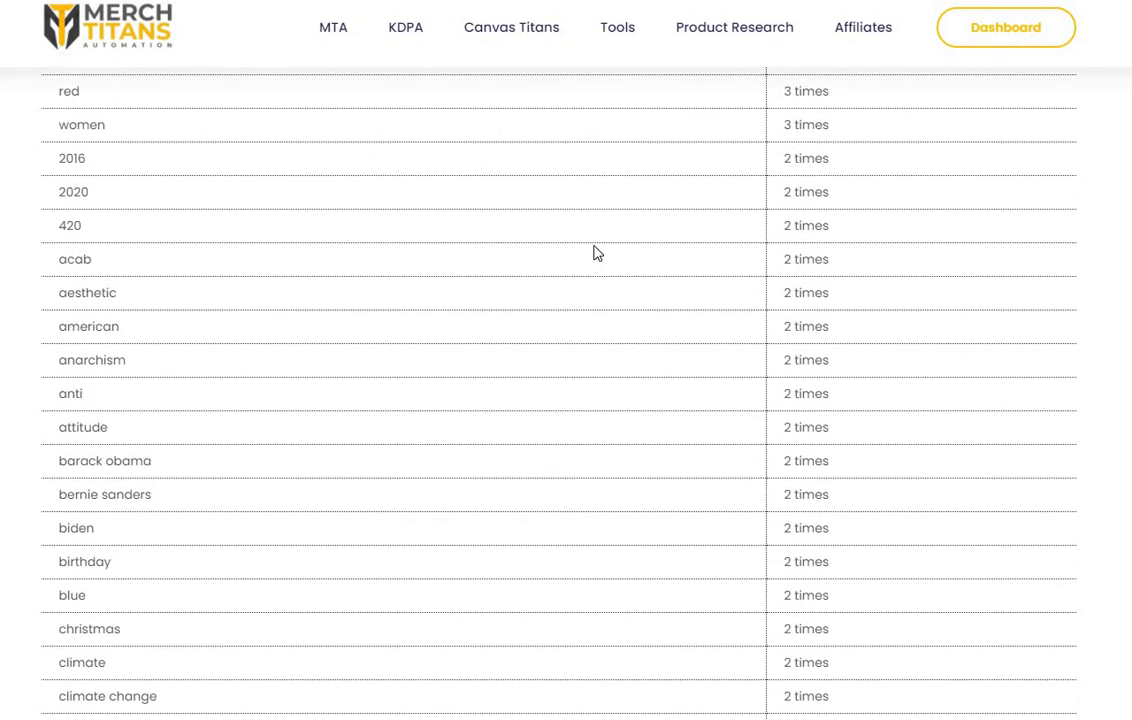
scroll(590, 257, down, 1)
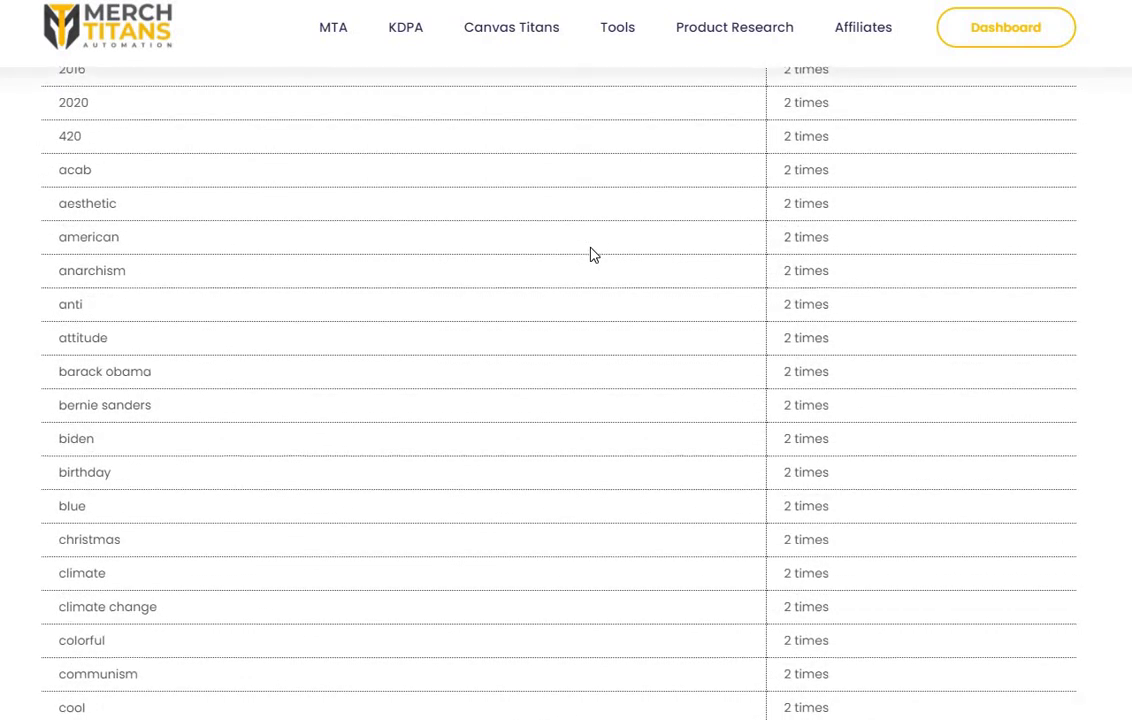
scroll(591, 254, down, 1)
scroll(594, 253, down, 3)
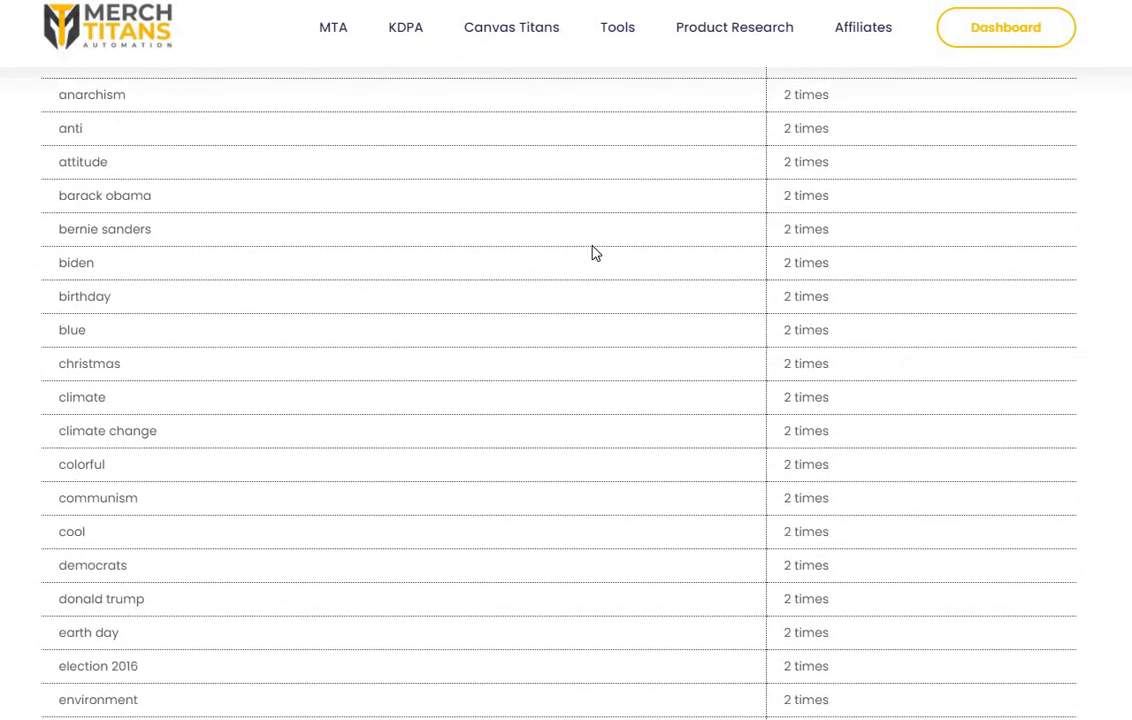
scroll(458, 412, down, 1)
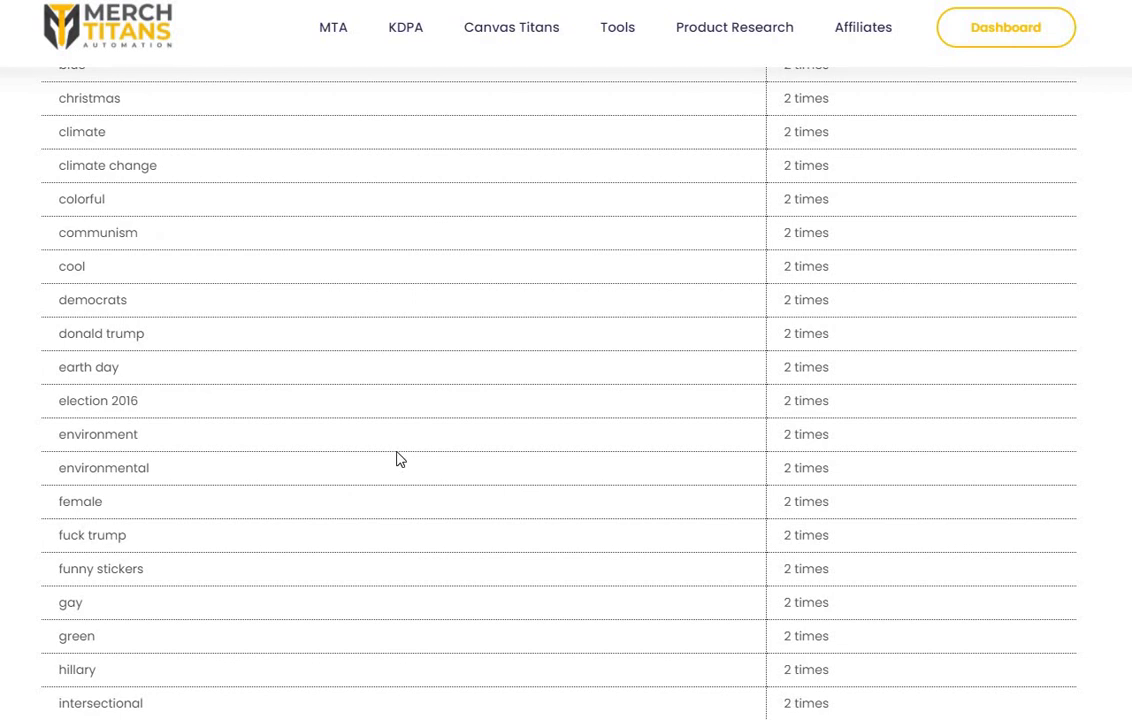
scroll(401, 459, down, 3)
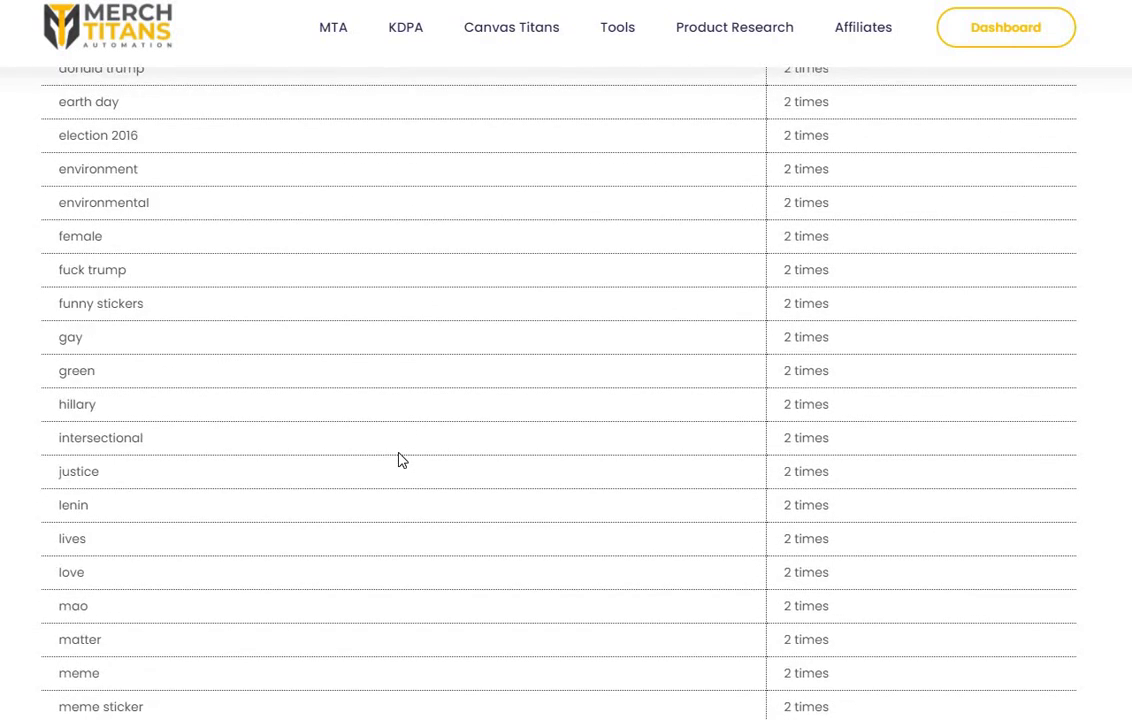
scroll(410, 460, up, 20)
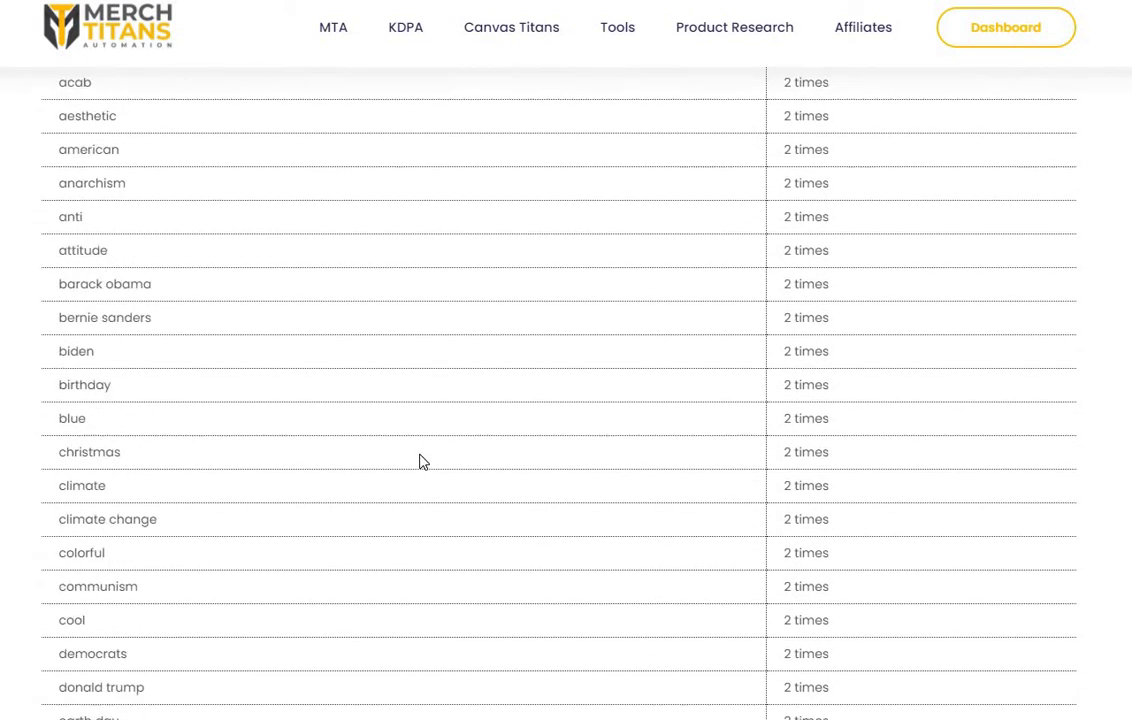
scroll(422, 452, down, 5)
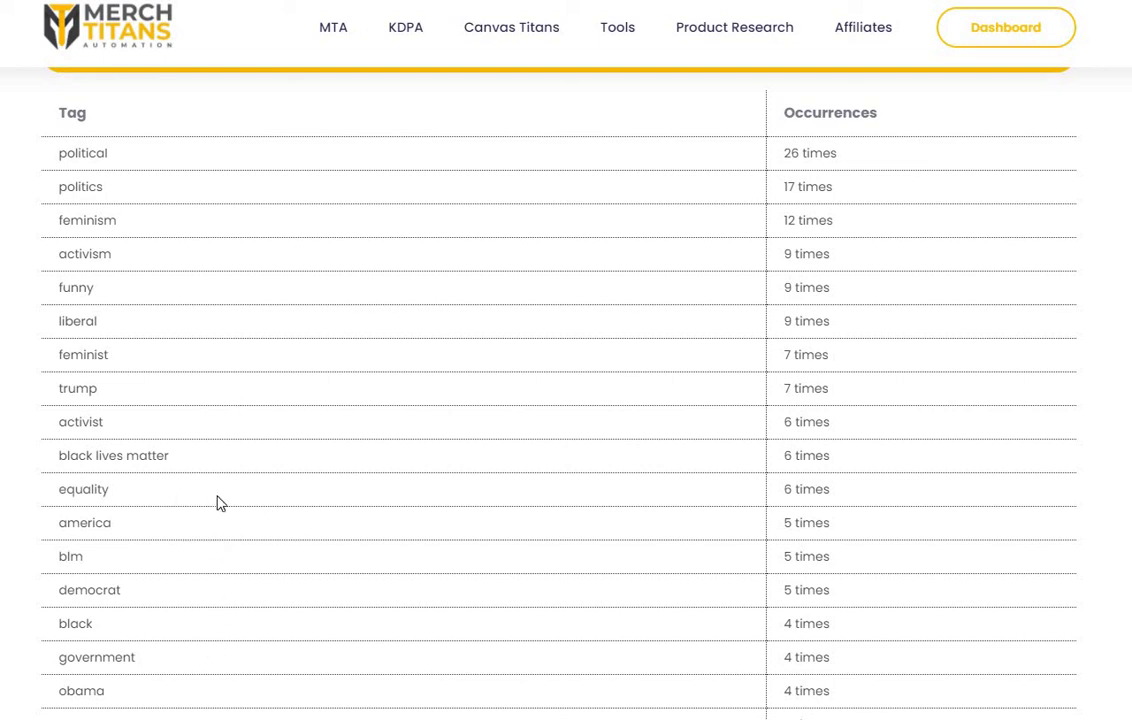
scroll(218, 521, down, 1)
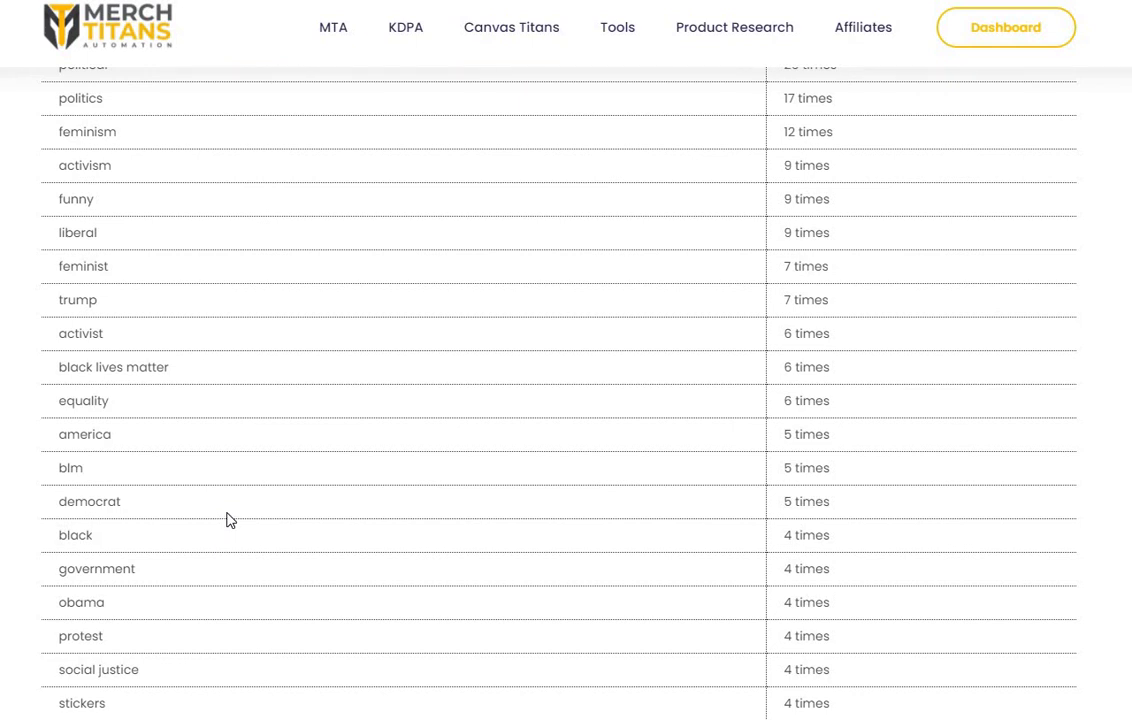
scroll(226, 521, down, 1)
- Replace the base tag with "Summer" and generate a new list of RedBubble tags
scroll(280, 523, up, 5)
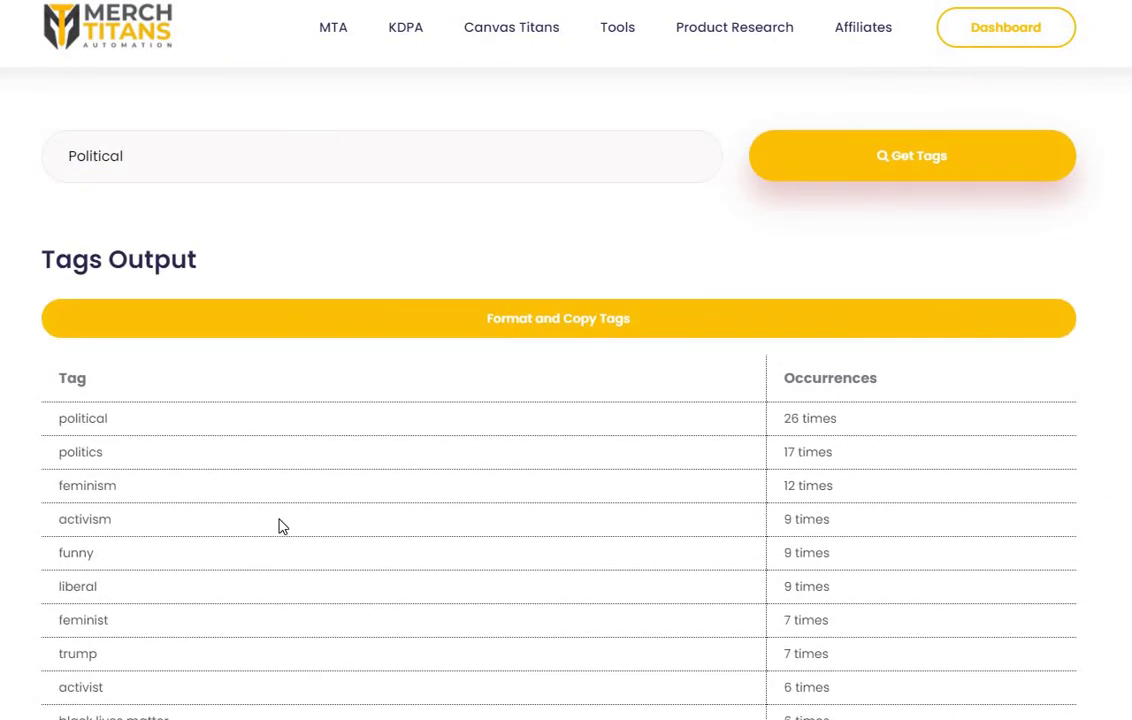
click(155, 150)
drag(155, 151, 57, 154)
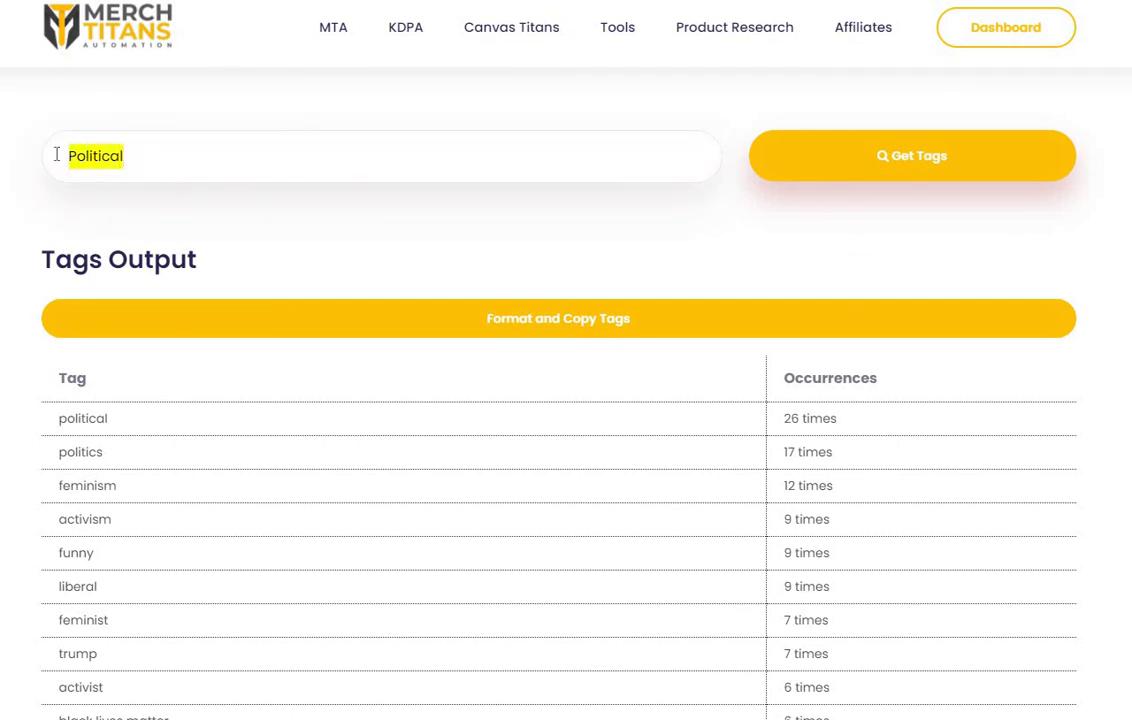
text(Summer)
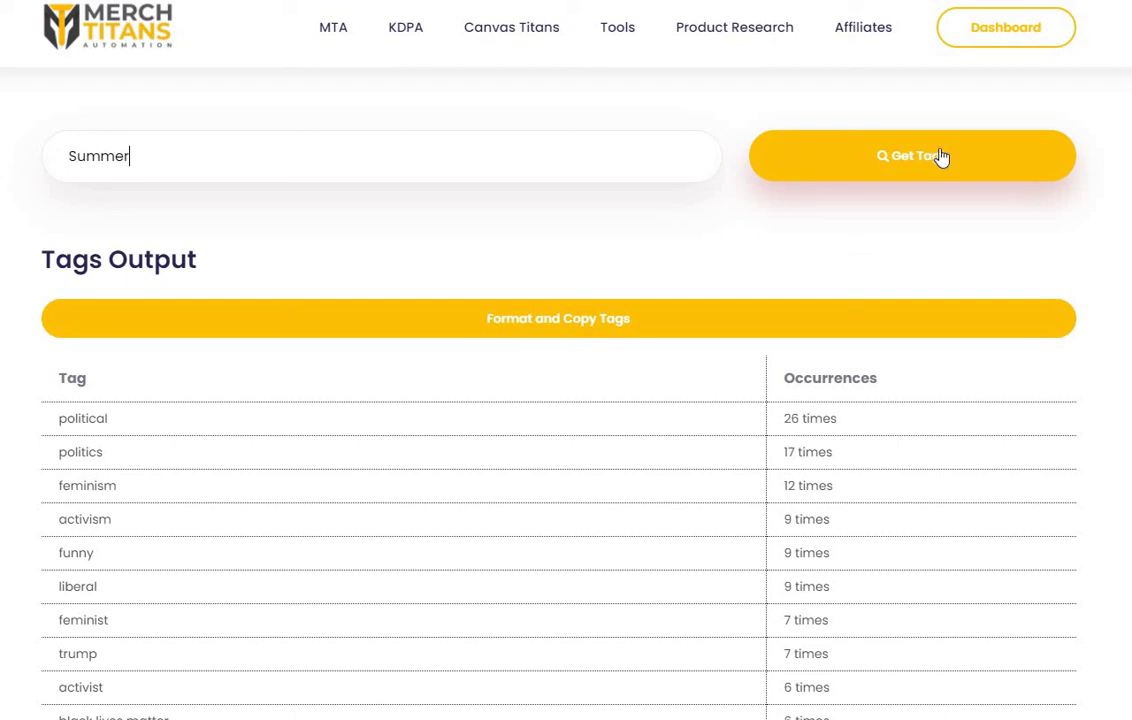
click(828, 142)
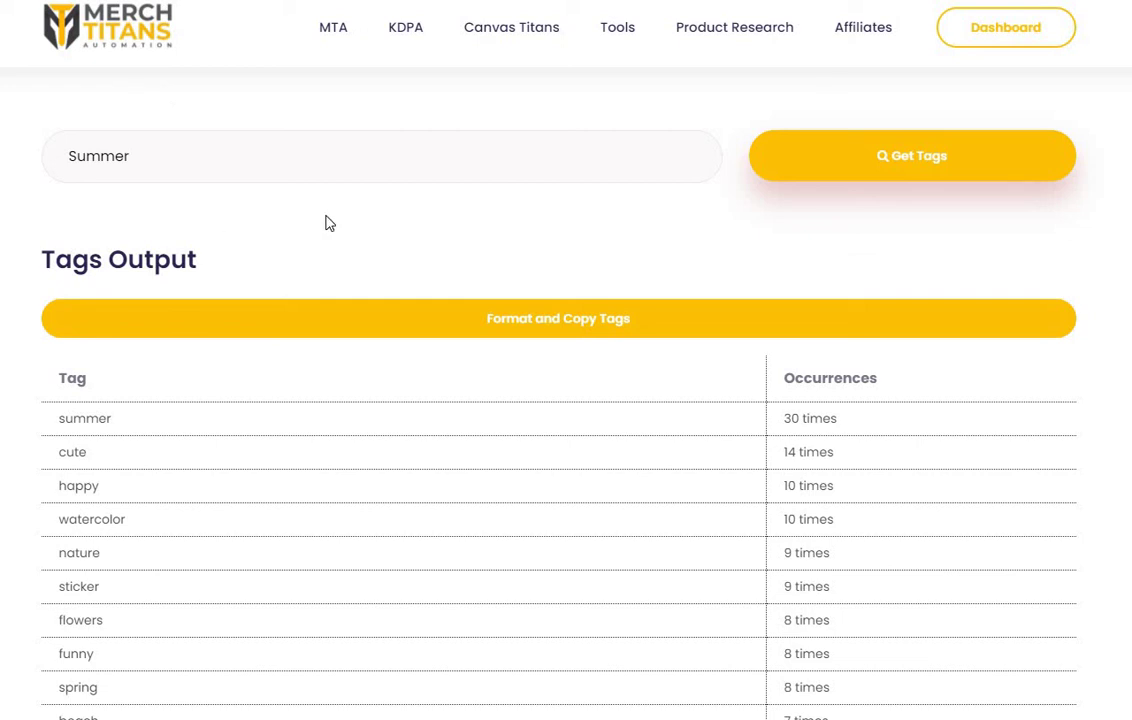
- Examine the tags generated for "Summer" and their occurrences, from the most frequent down to the less frequent ones
scroll(346, 232, down, 2)
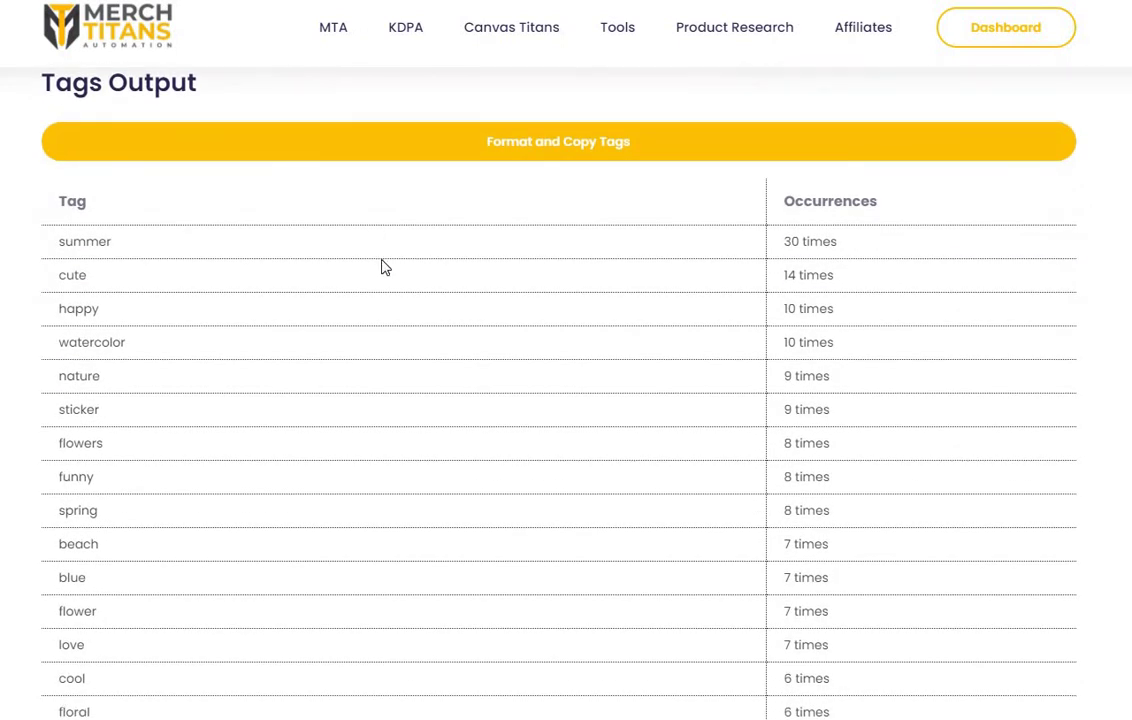
scroll(400, 284, down, 1)
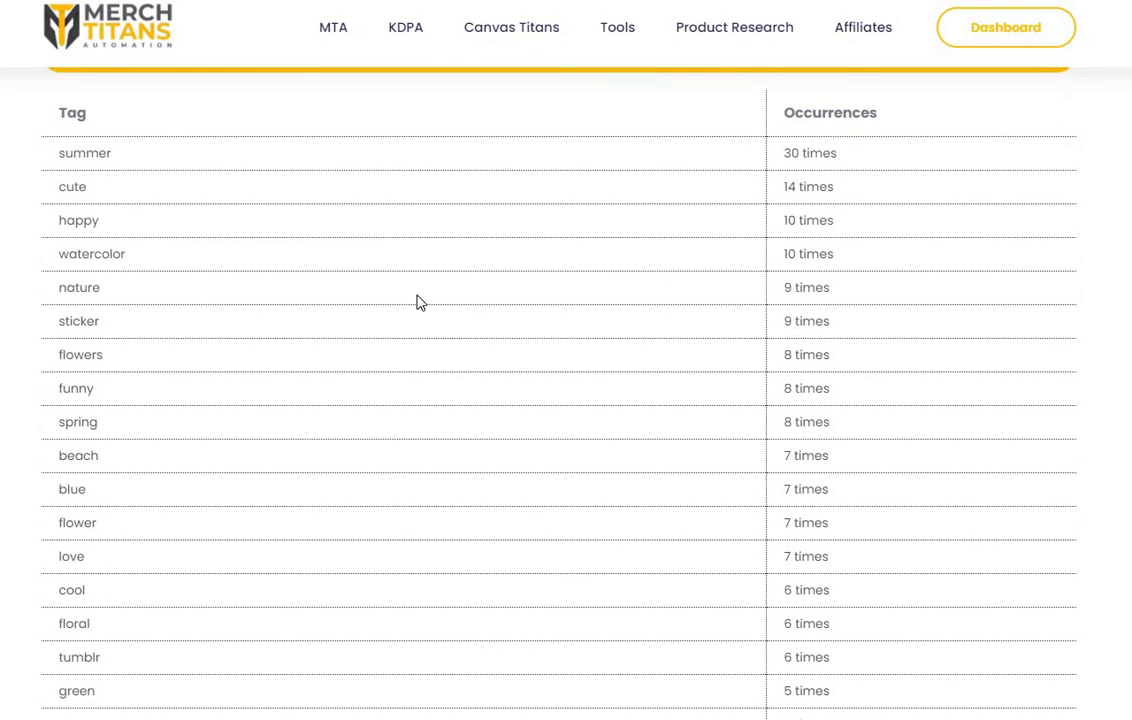
scroll(427, 298, down, 1)
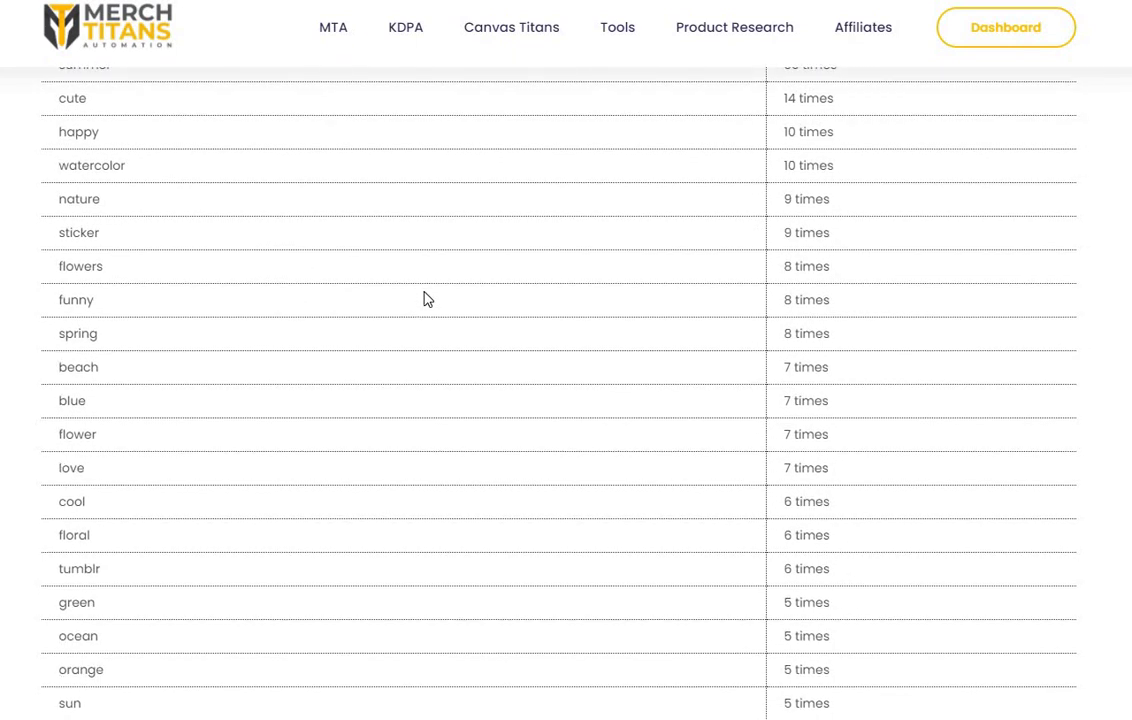
scroll(427, 298, down, 4)
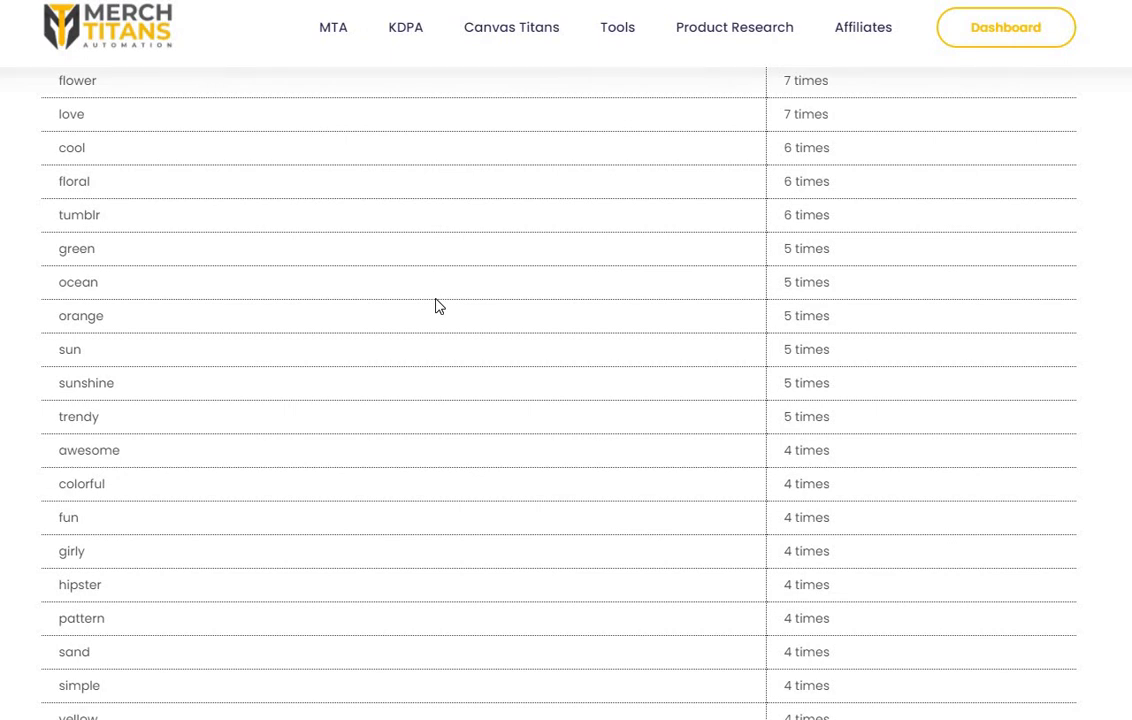
scroll(467, 296, down, 2)
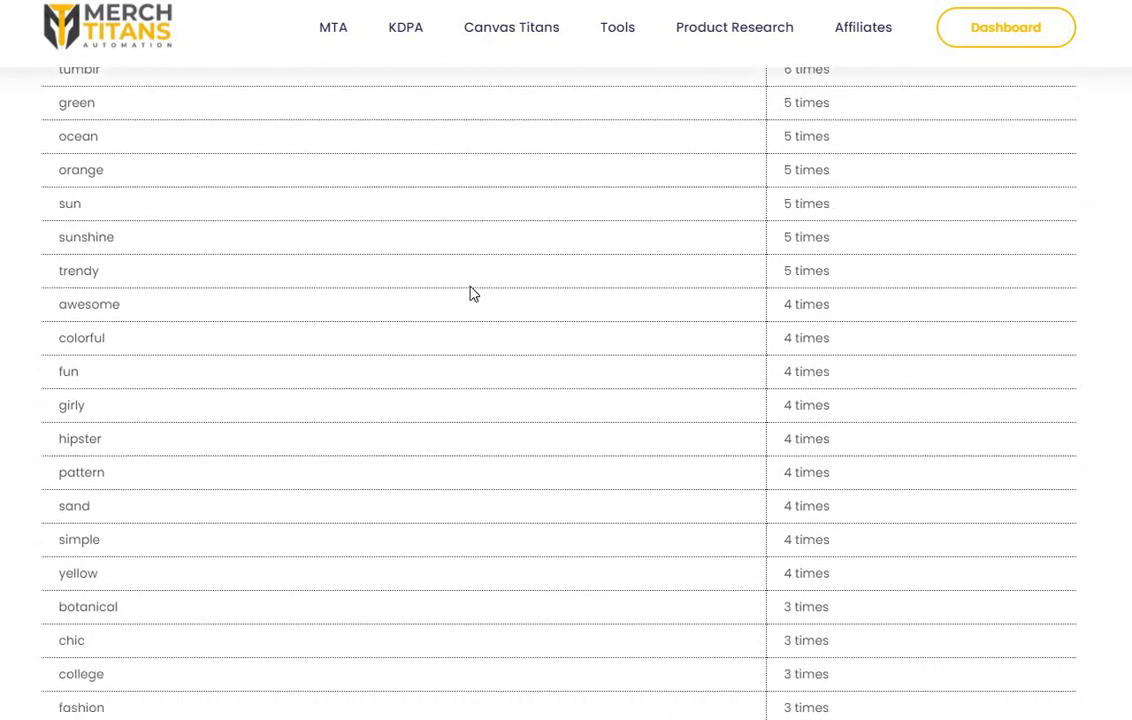
scroll(467, 293, down, 3)
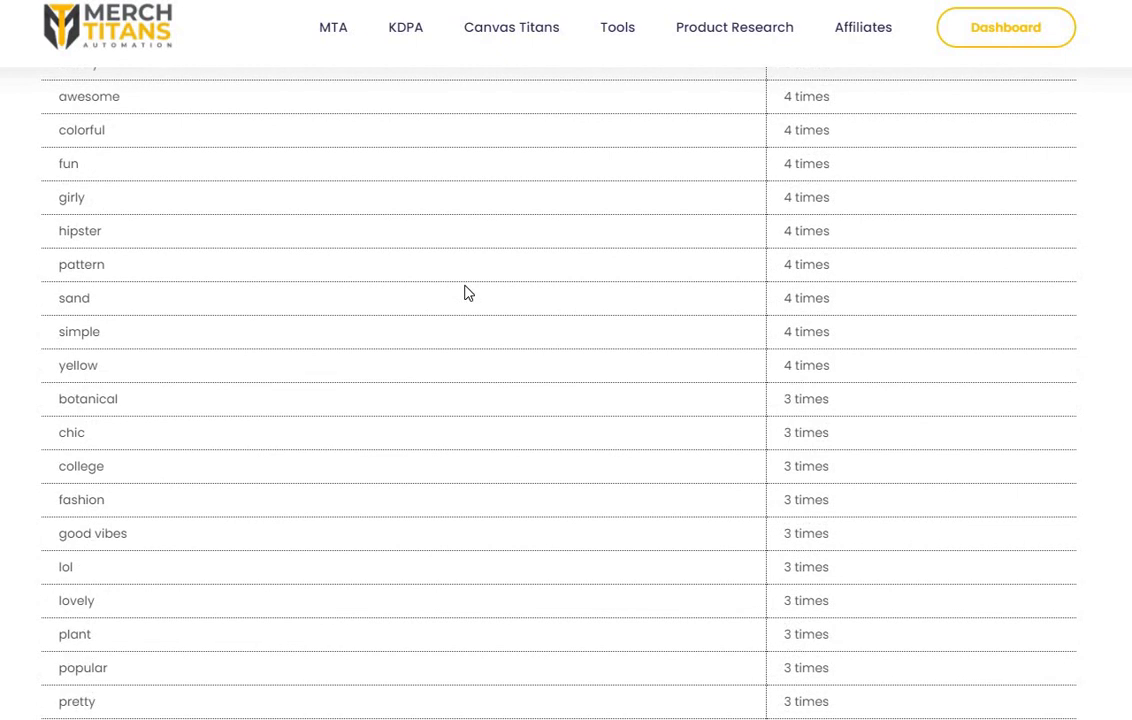
scroll(468, 293, down, 2)
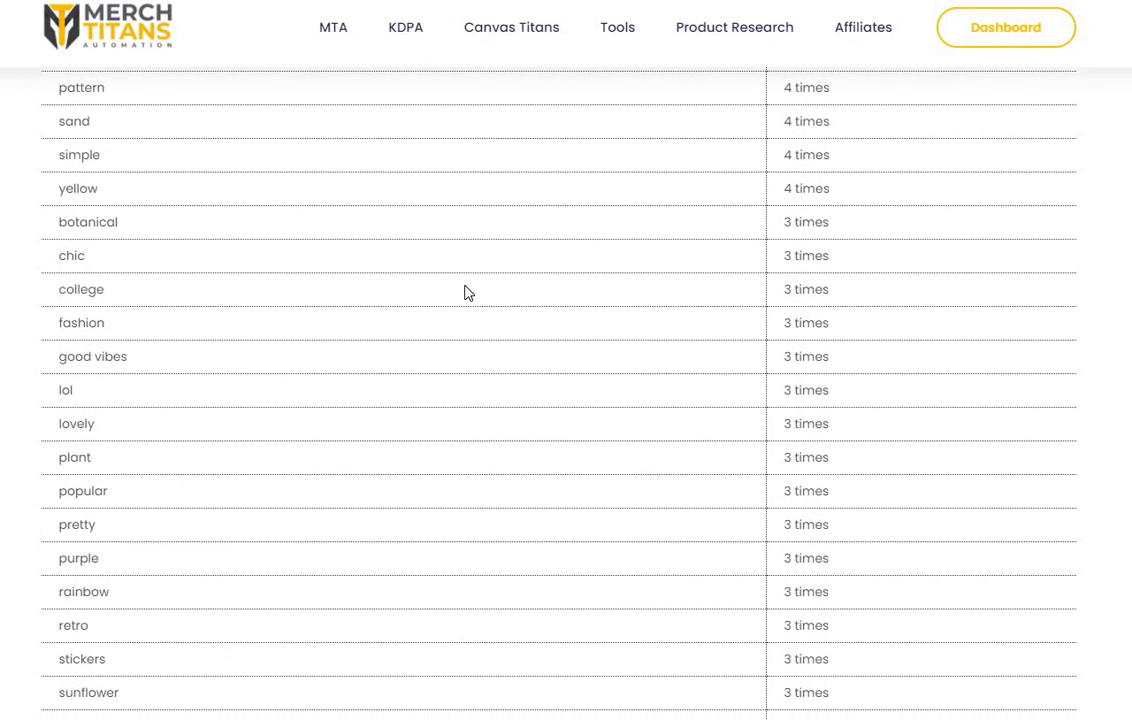
scroll(467, 293, down, 2)
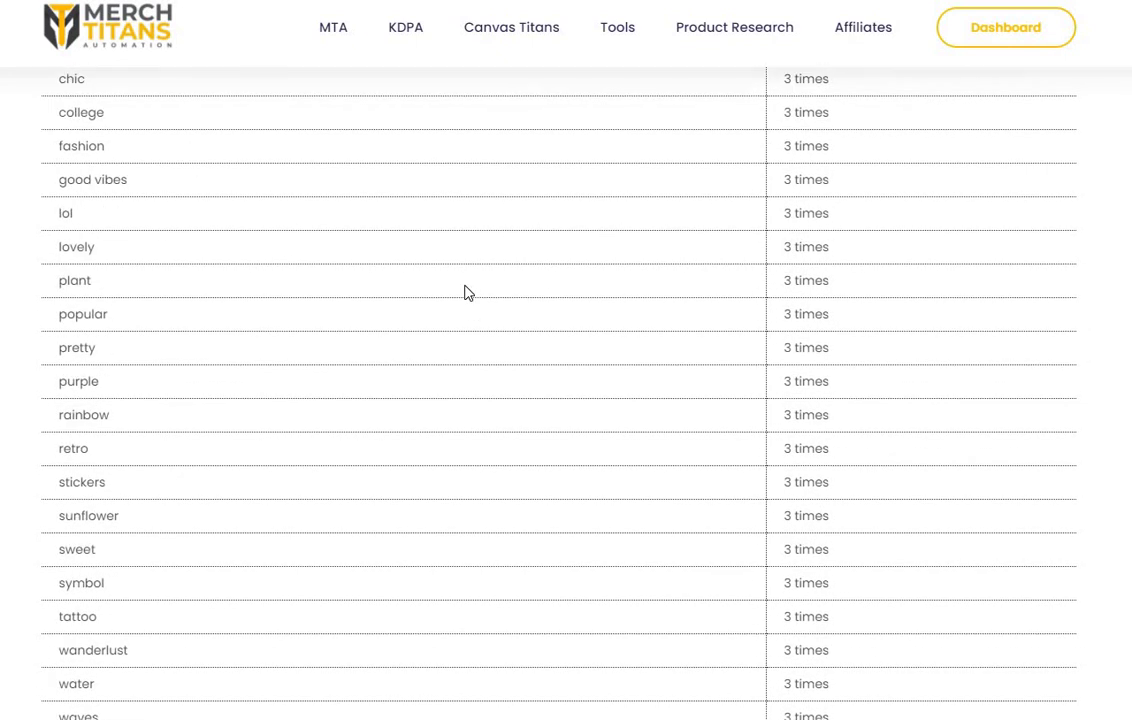
scroll(468, 293, down, 4)
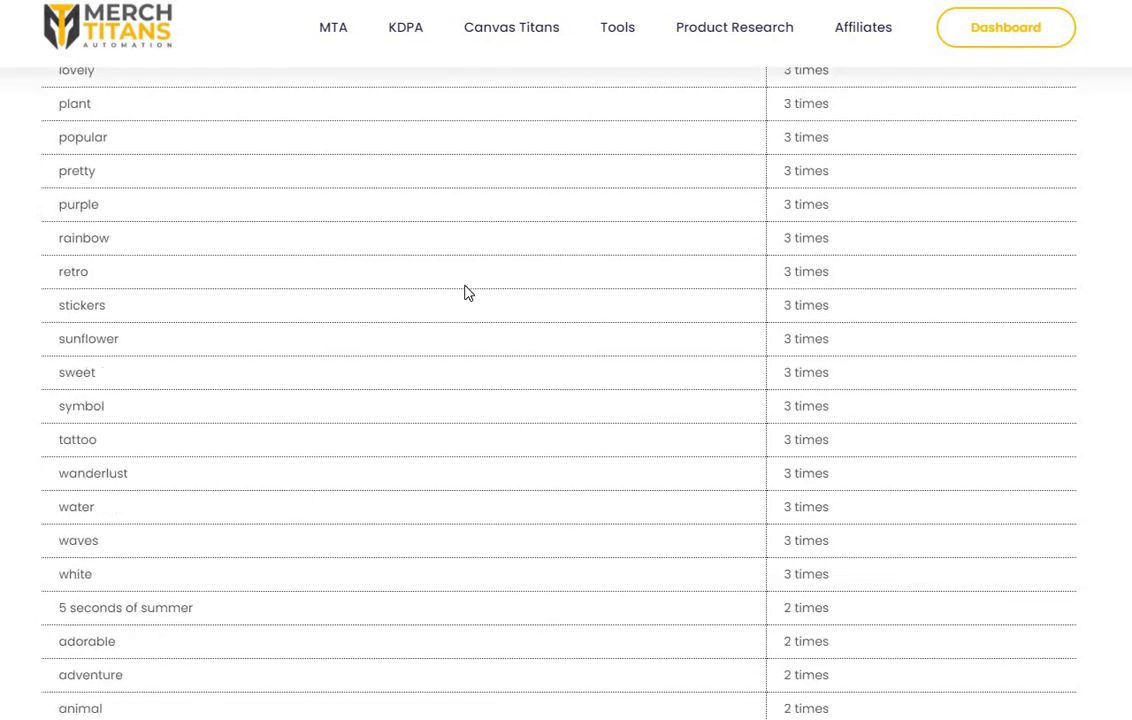
scroll(468, 293, down, 2)
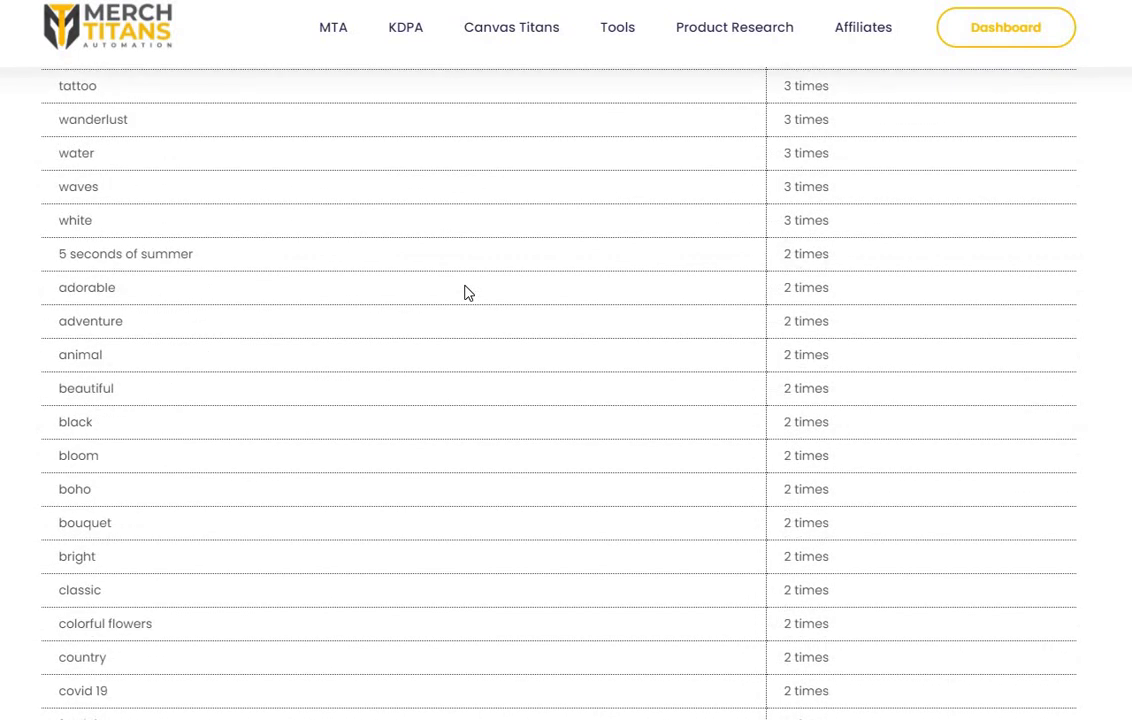
scroll(468, 293, down, 2)
scroll(468, 293, down, 2)
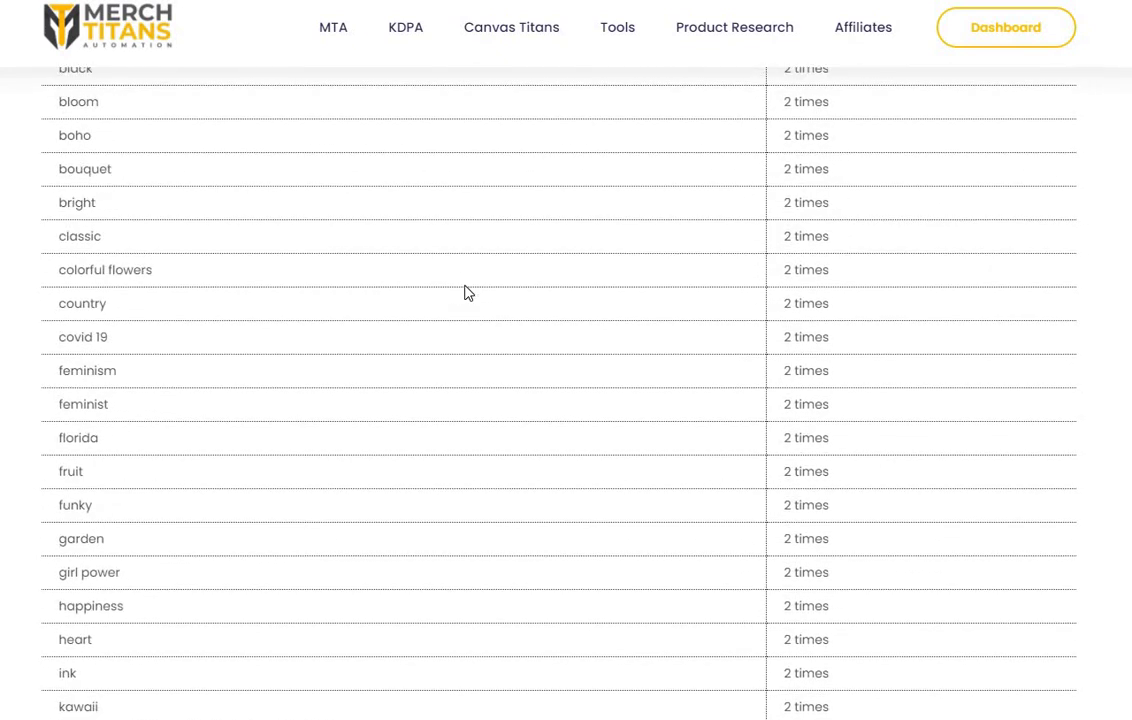
scroll(468, 293, down, 2)
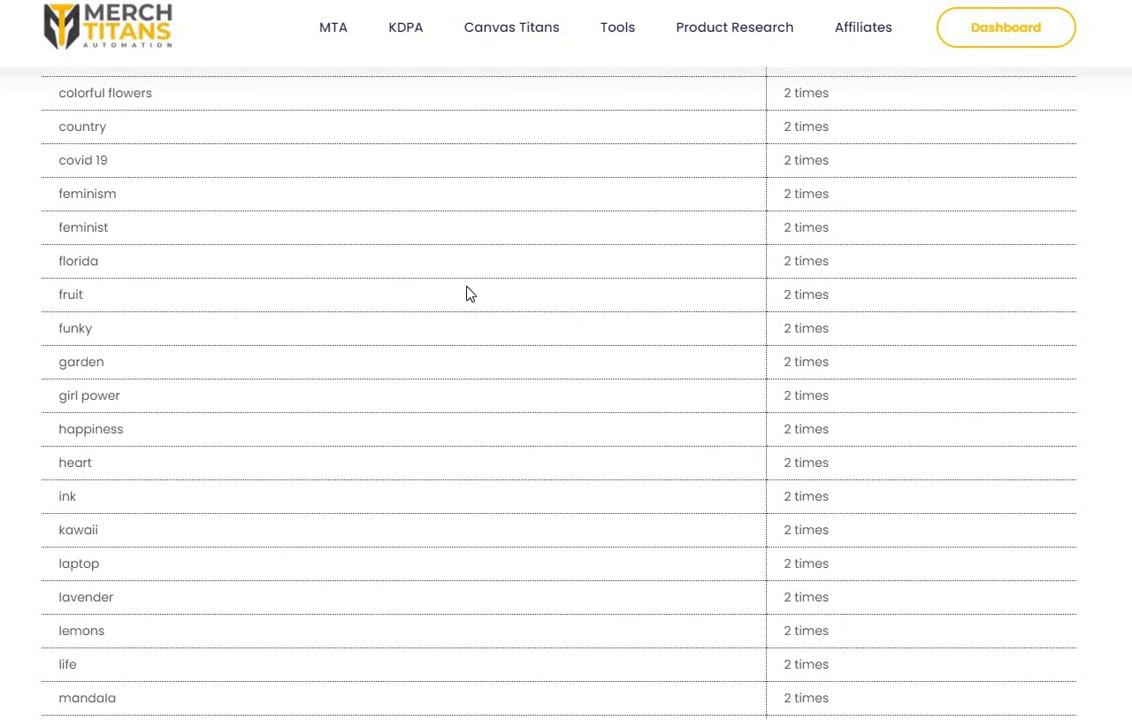
- Look through the less frequent "Summer" tags and recheck the most frequent ones at the start of the list
scroll(470, 293, down, 1)
scroll(470, 293, down, 1)
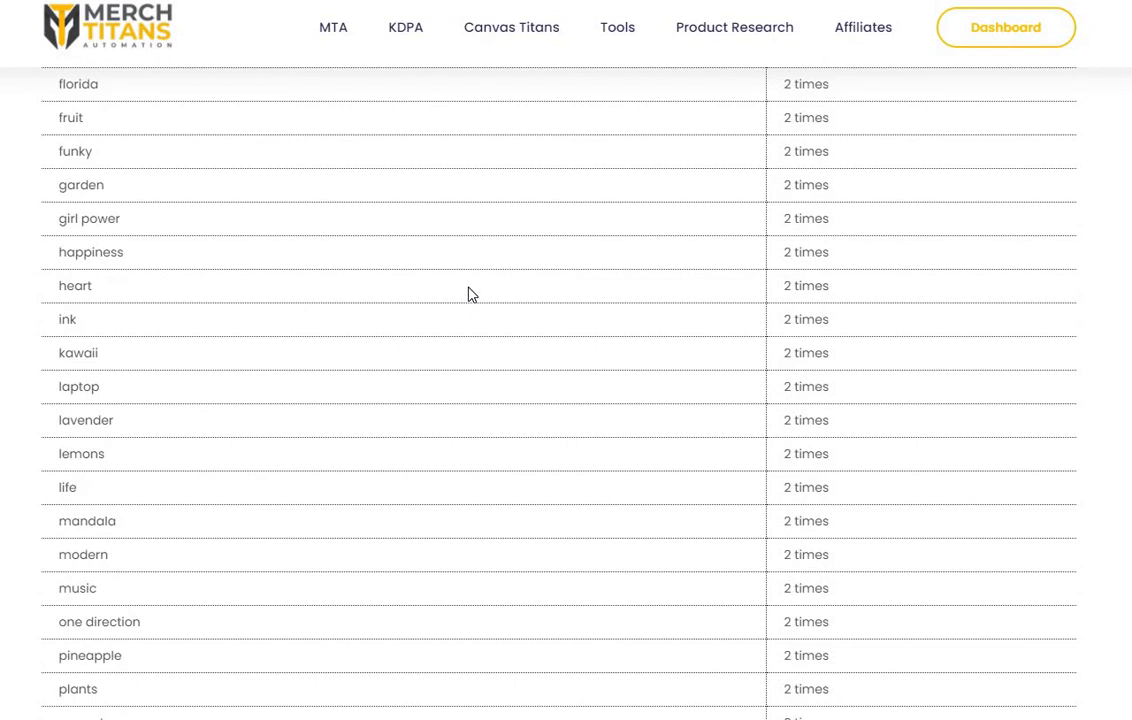
scroll(470, 295, down, 1)
scroll(480, 298, up, 13)
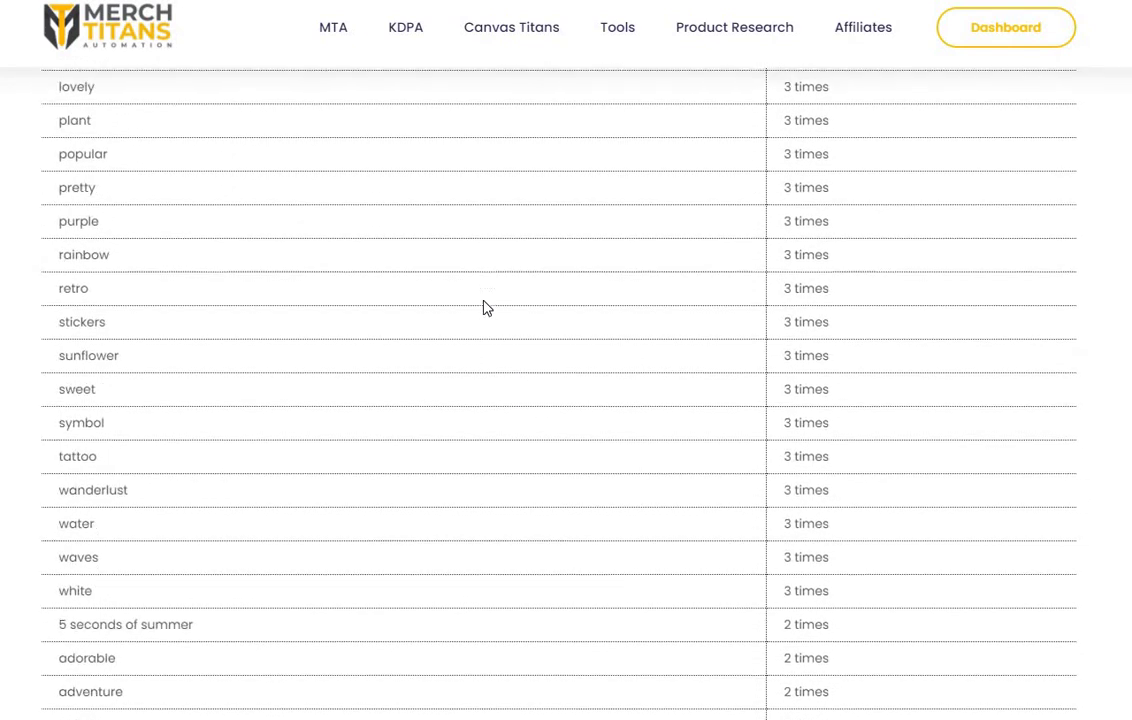
scroll(485, 310, up, 20)
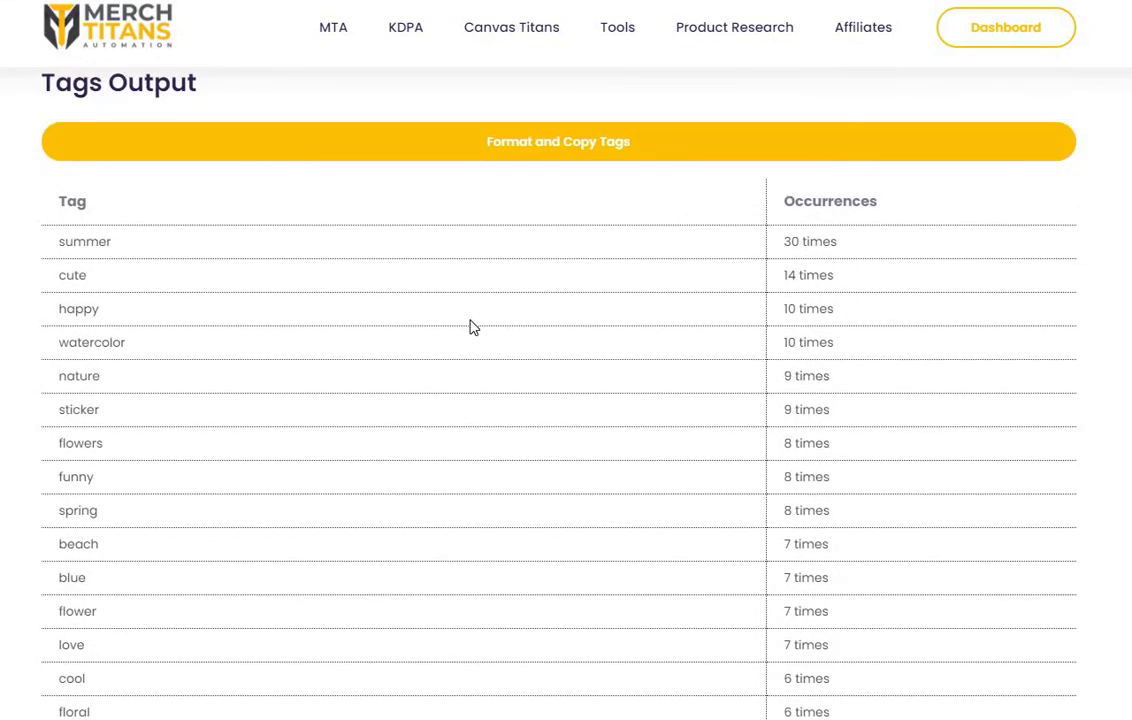
scroll(473, 327, down, 2)
scroll(473, 327, up, 1)
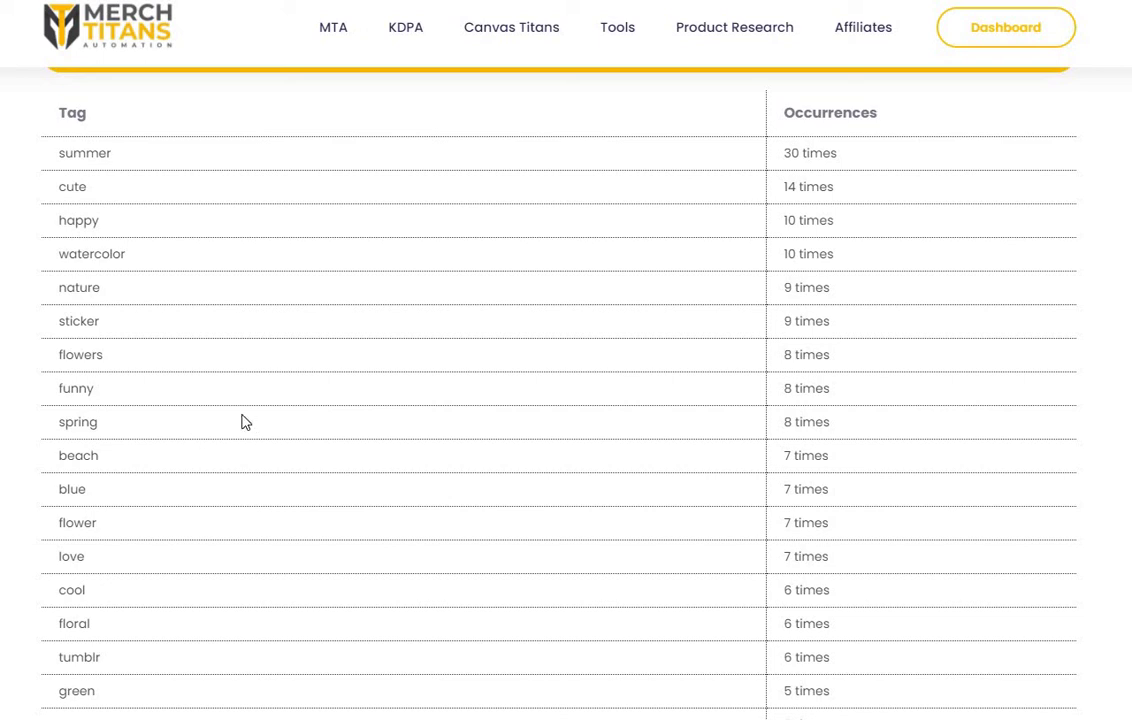
scroll(258, 441, up, 2)
scroll(258, 441, up, 2)
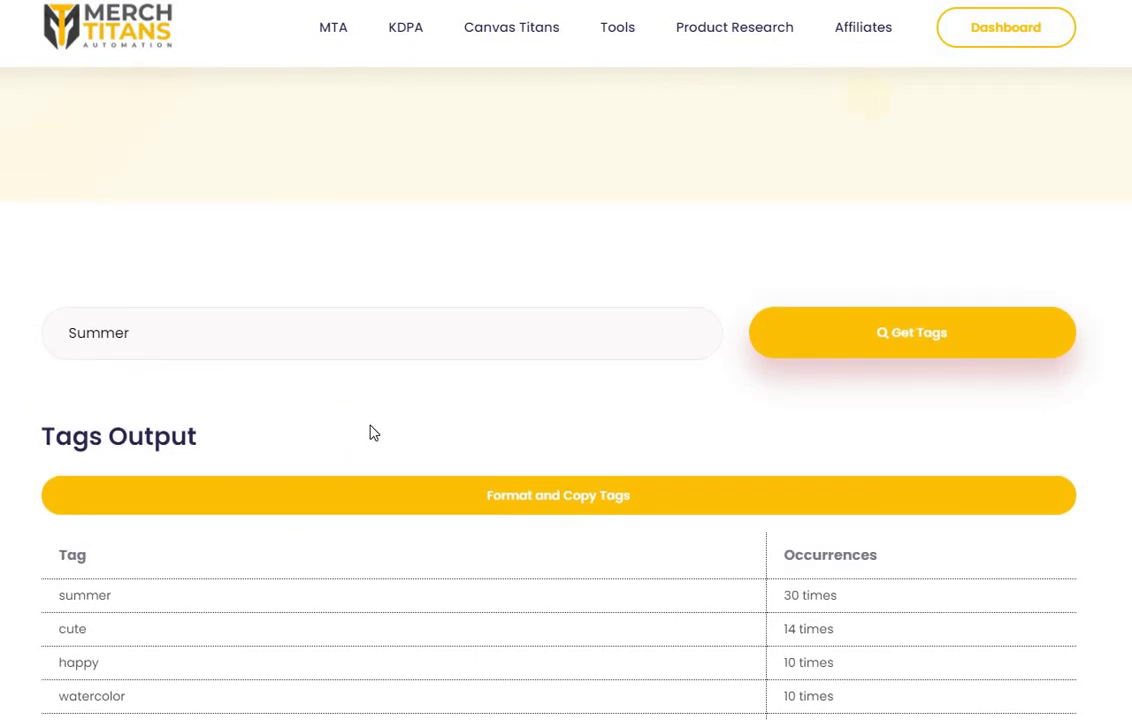
scroll(383, 432, up, 2)
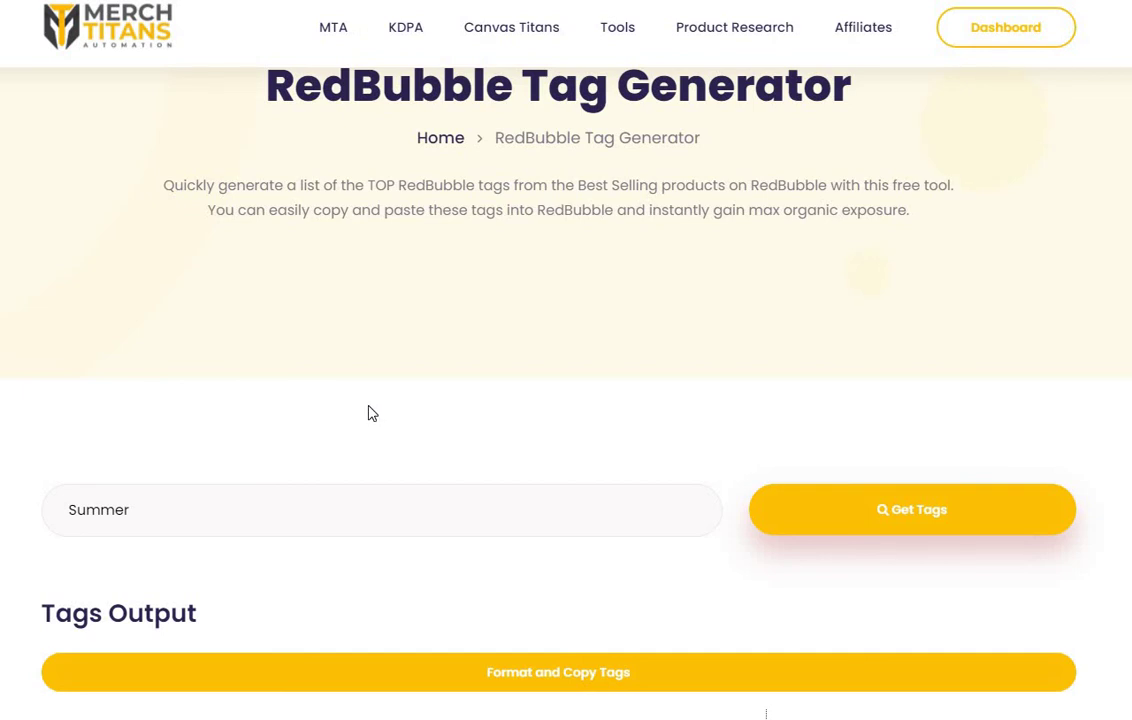
scroll(420, 360, down, 4)
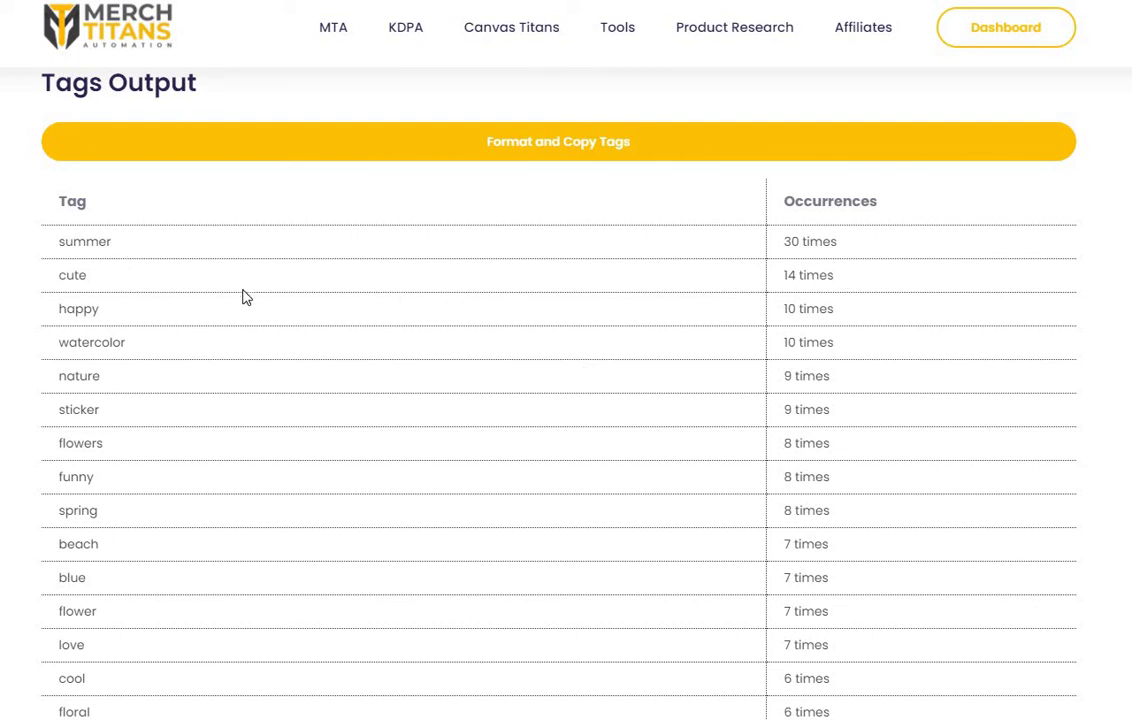
scroll(246, 297, up, 6)
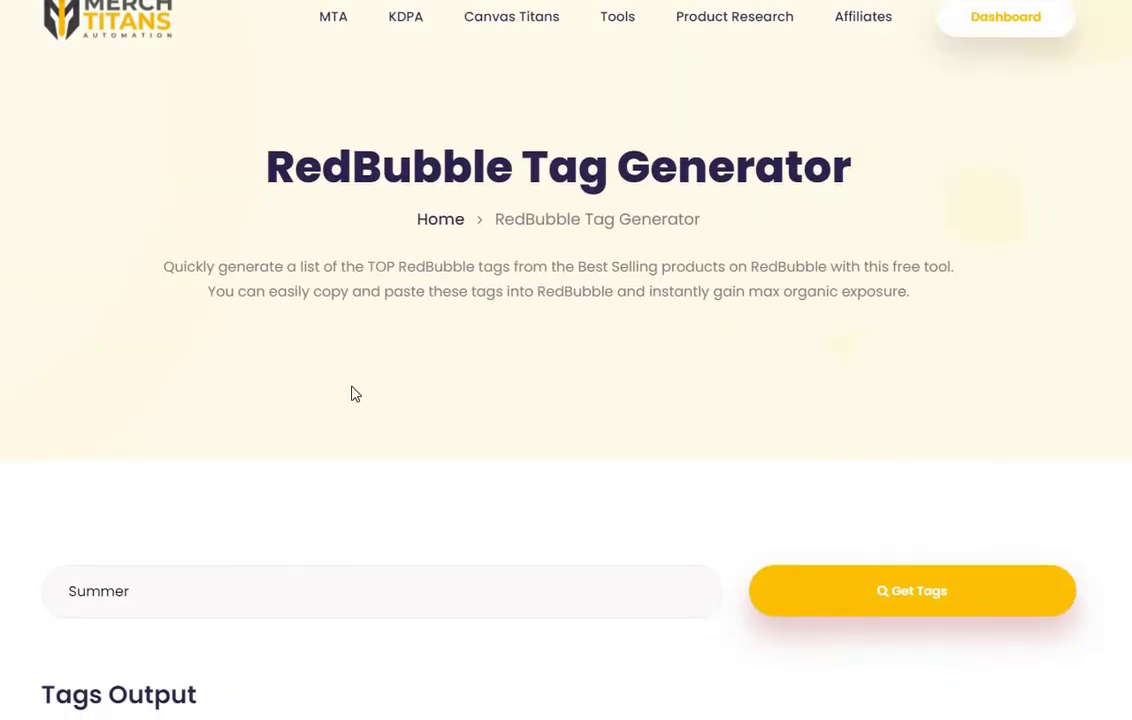
scroll(351, 393, down, 7)
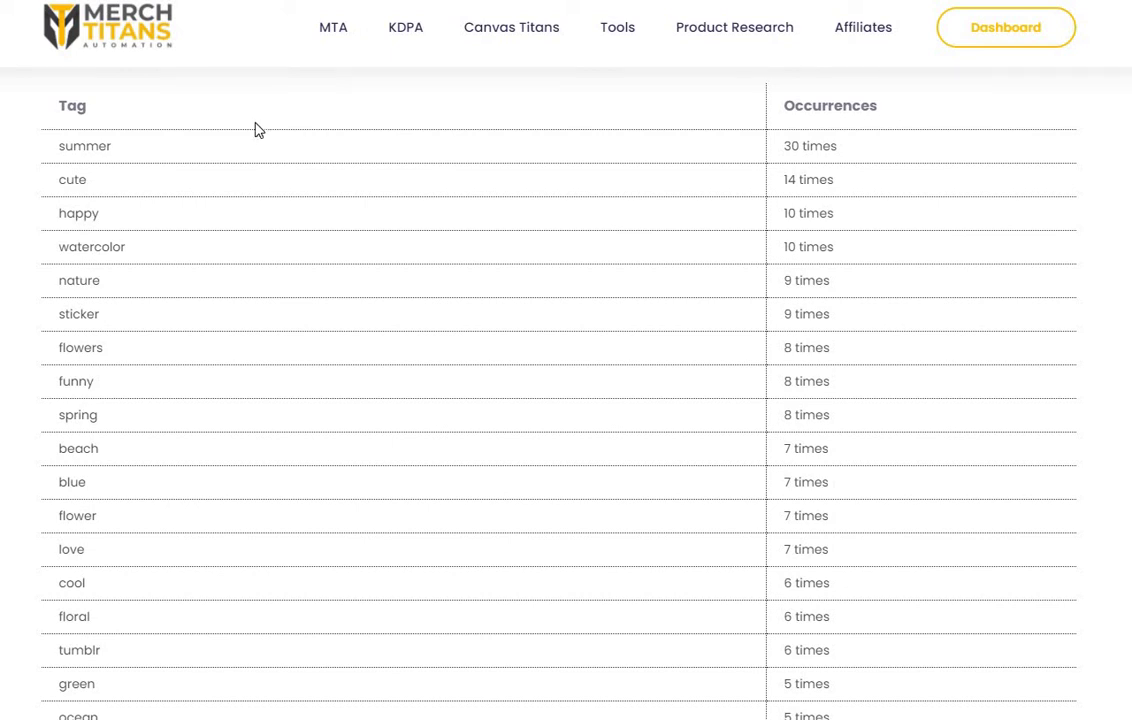
scroll(338, 257, up, 5)
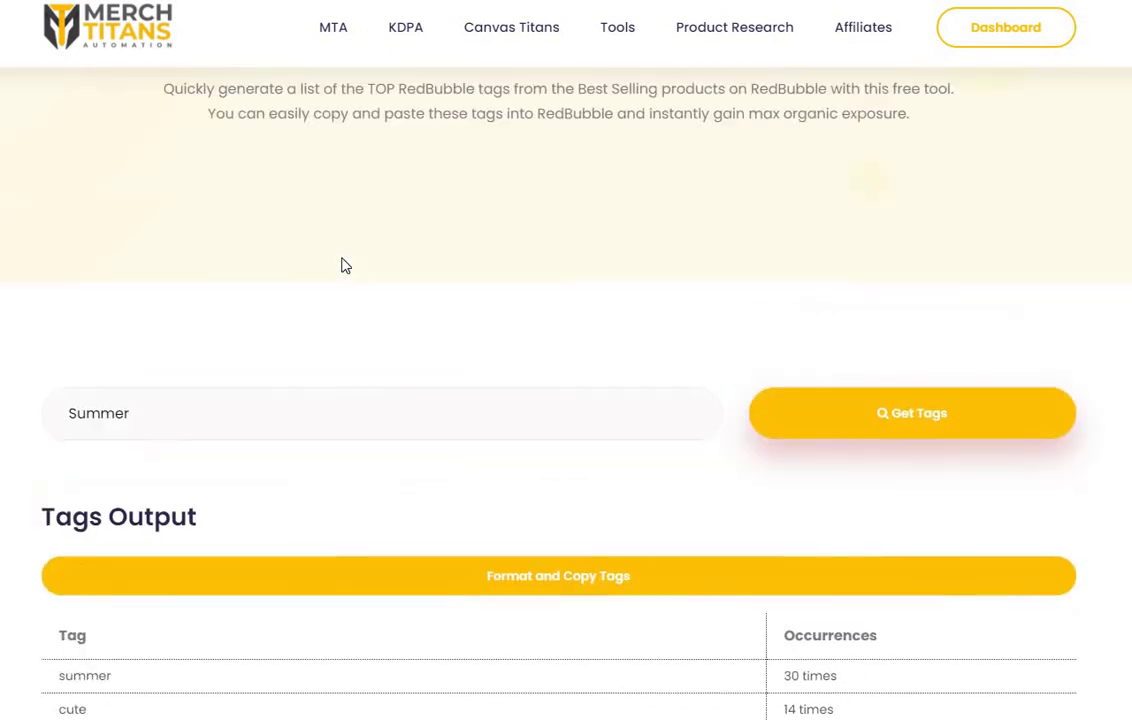
scroll(349, 260, up, 2)
scroll(380, 278, up, 1)
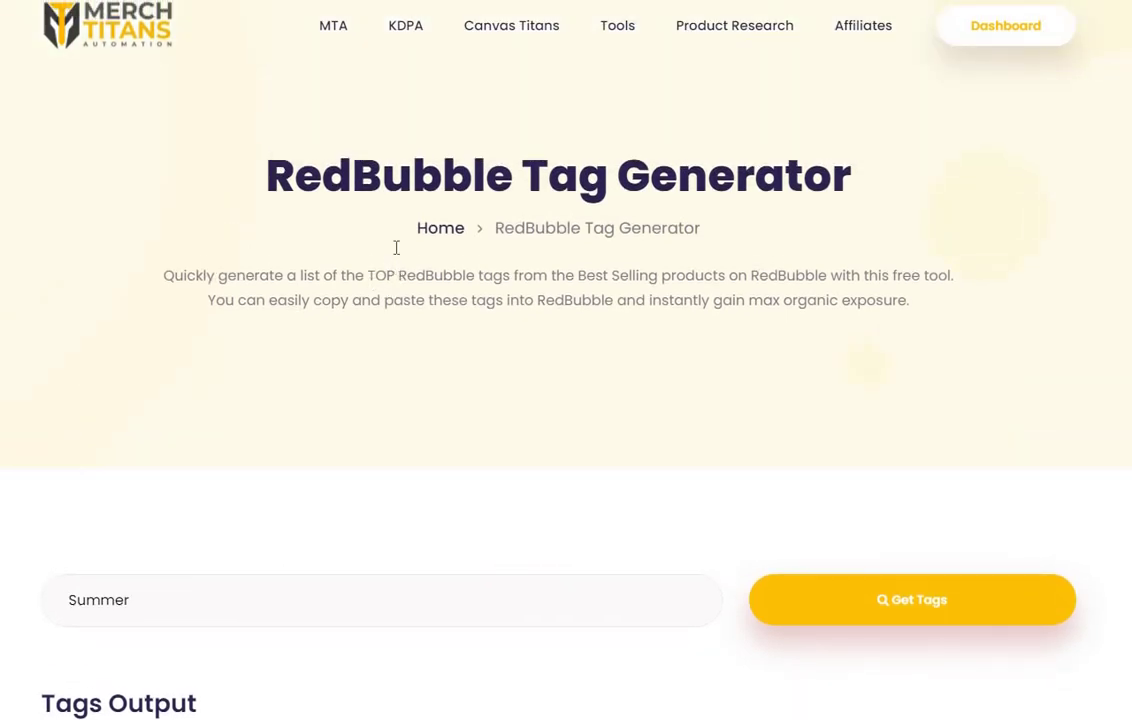
scroll(398, 240, down, 7)
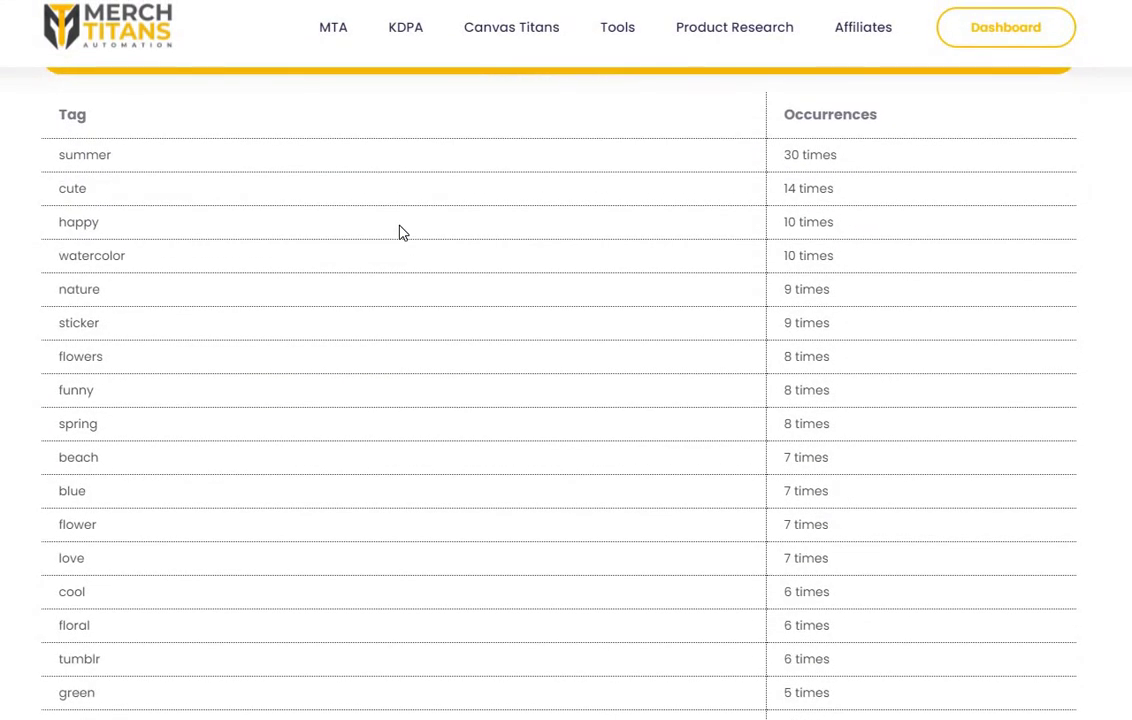
scroll(407, 228, up, 1)
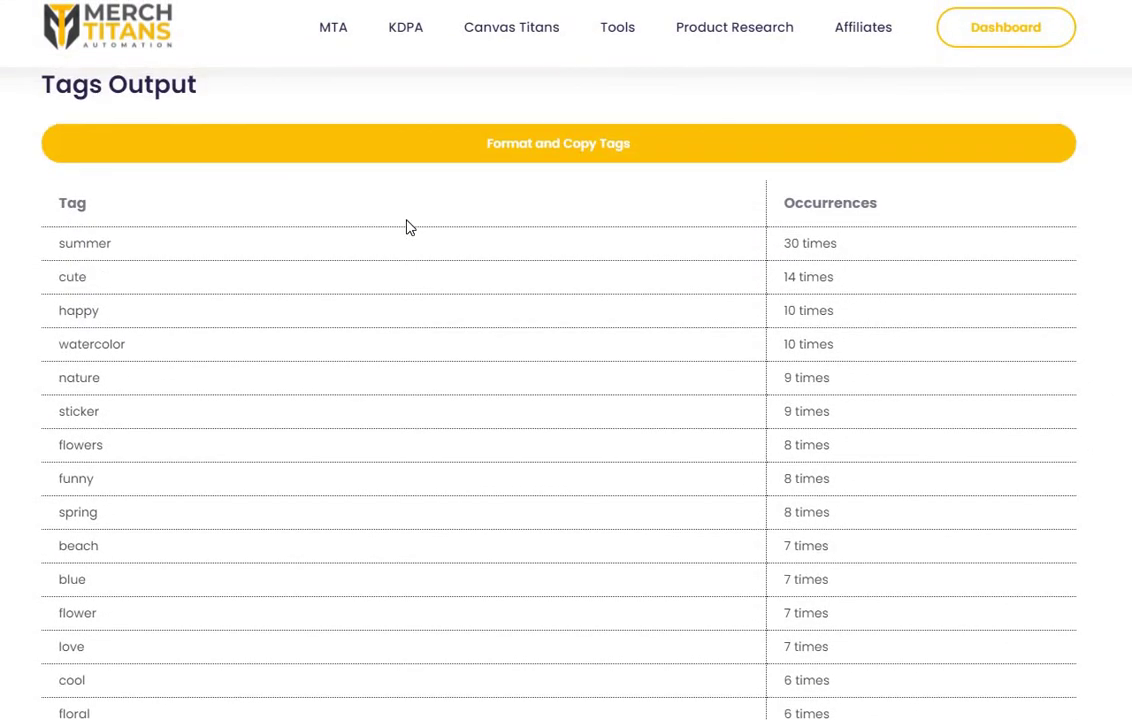